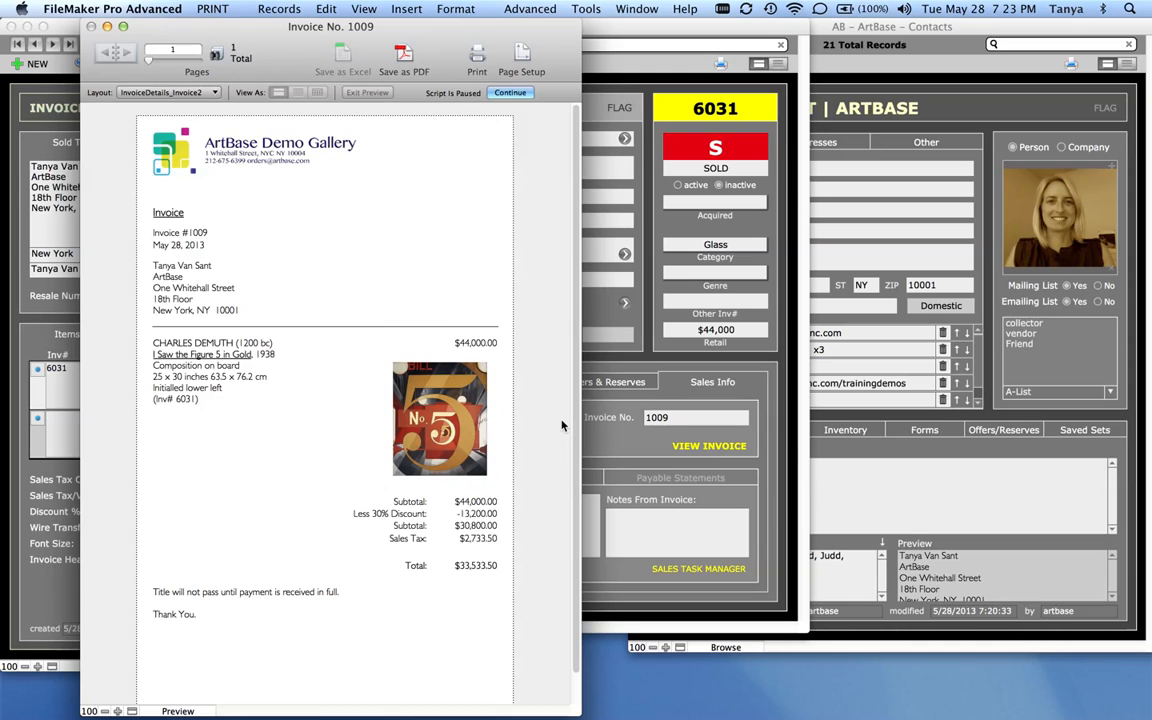
Step: Close the open invoice and its preview, and find the inventory works numbered LW6061 and LW6066
click(514, 93)
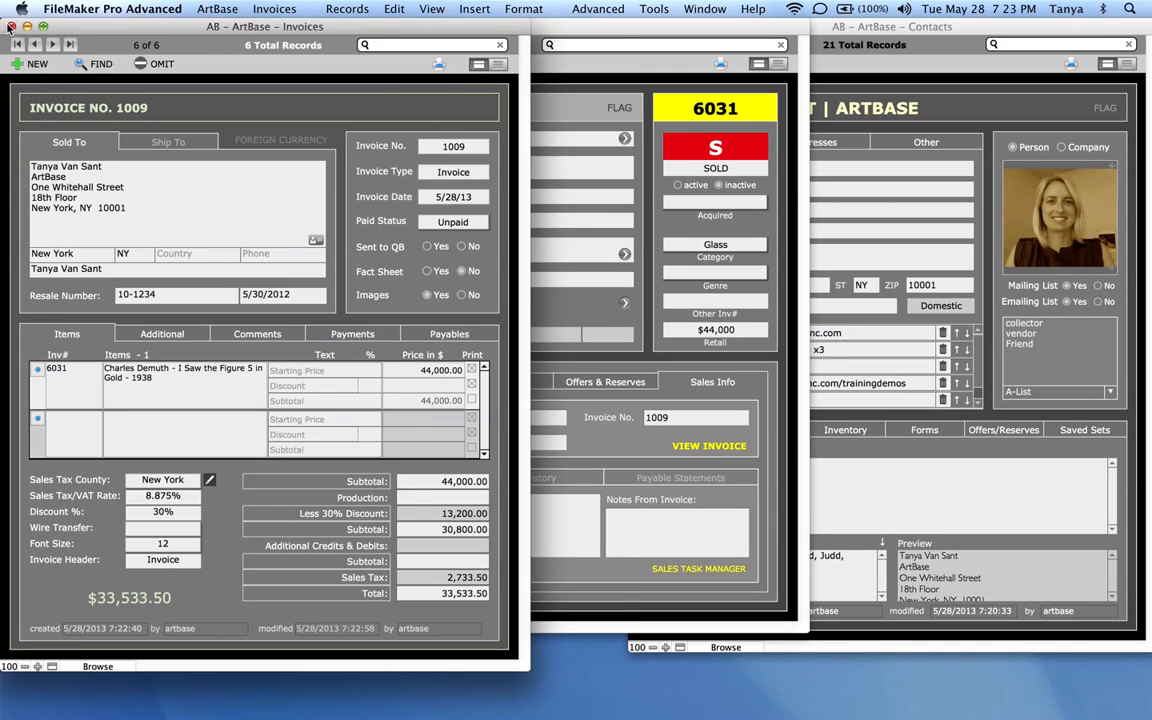
click(11, 27)
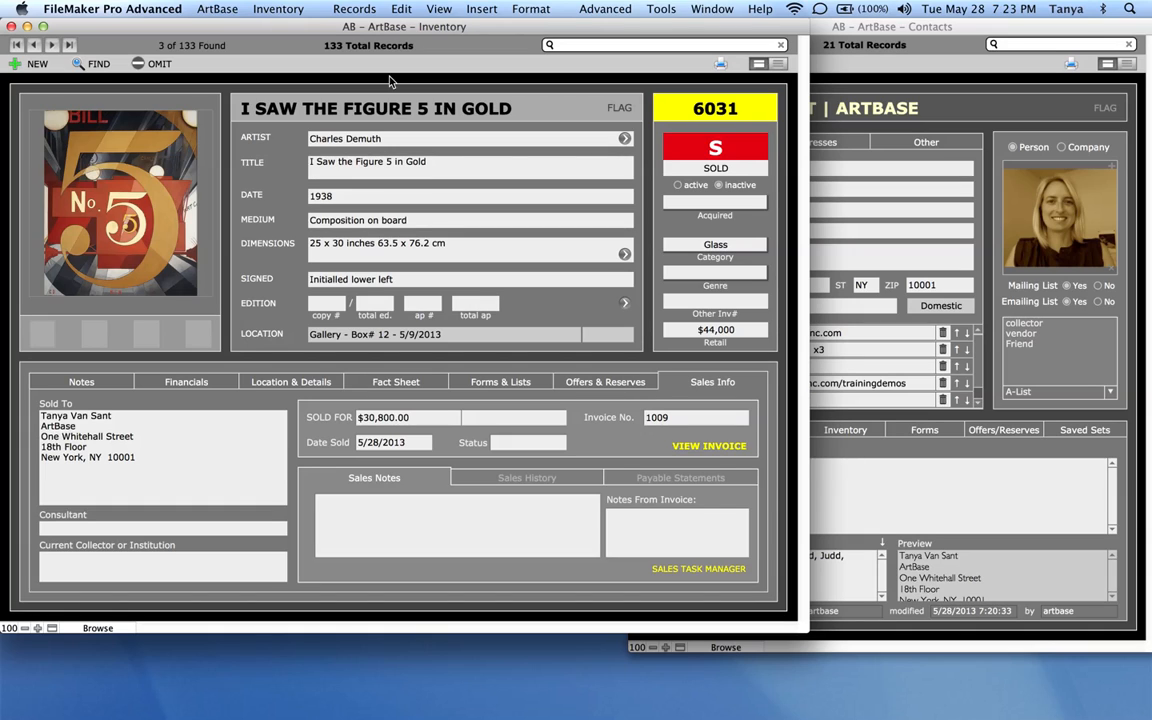
click(92, 64)
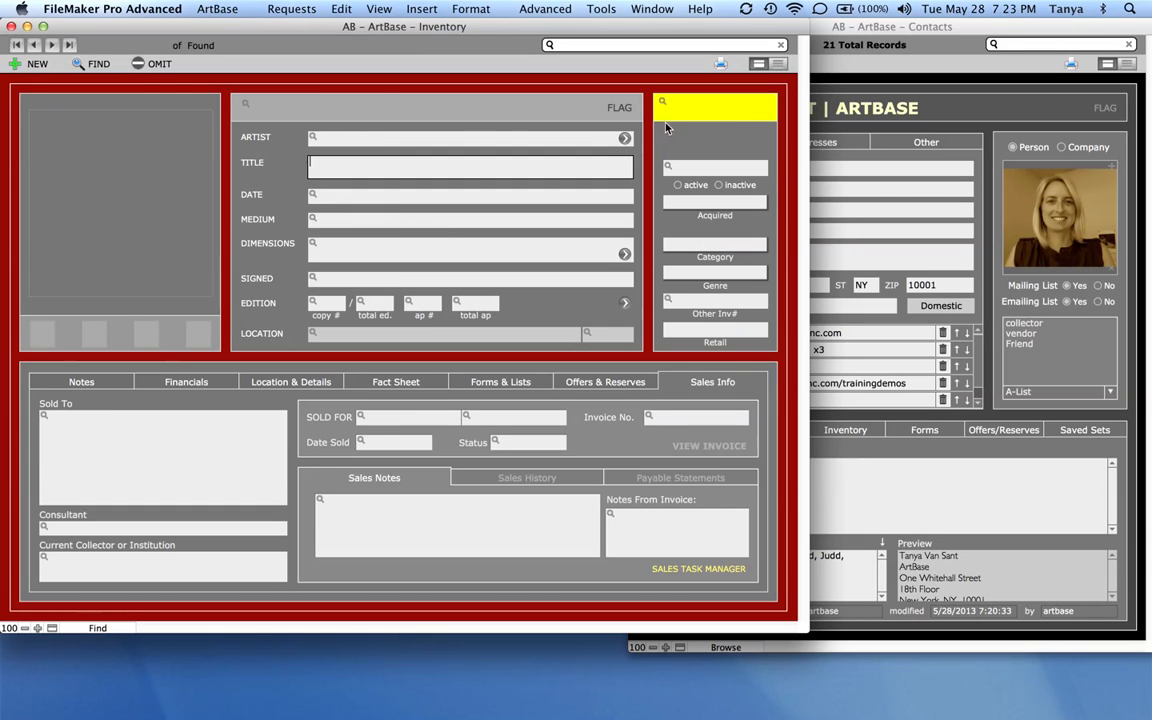
click(735, 111)
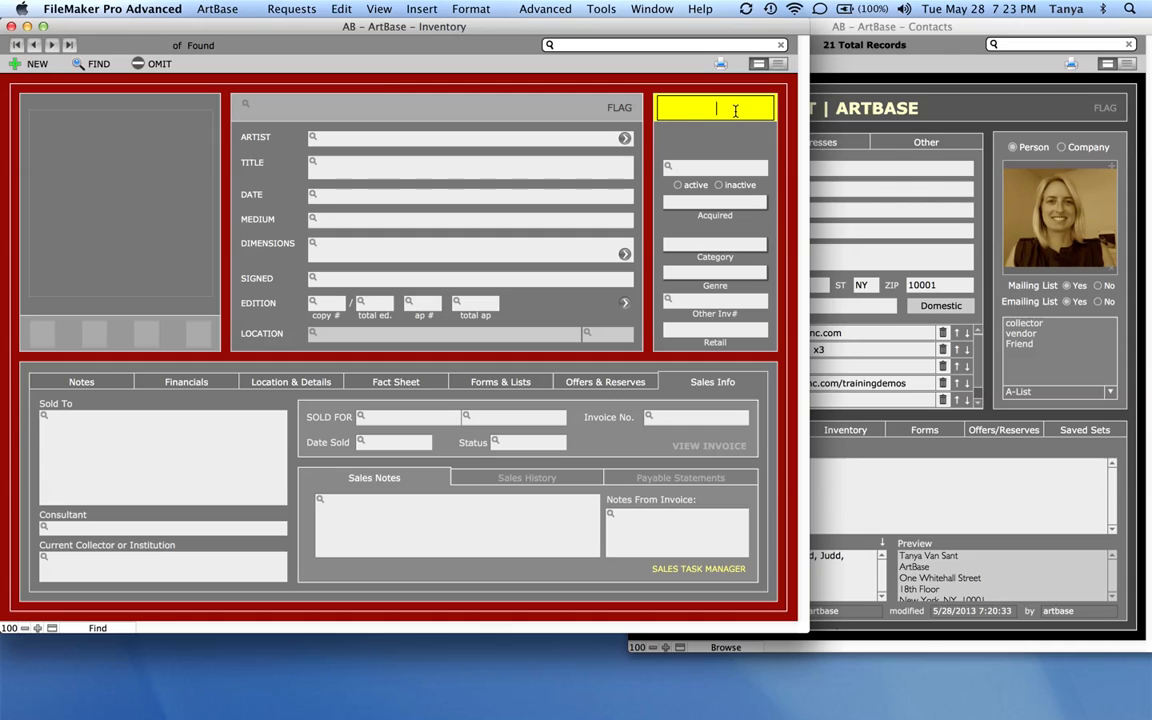
text(lw60)
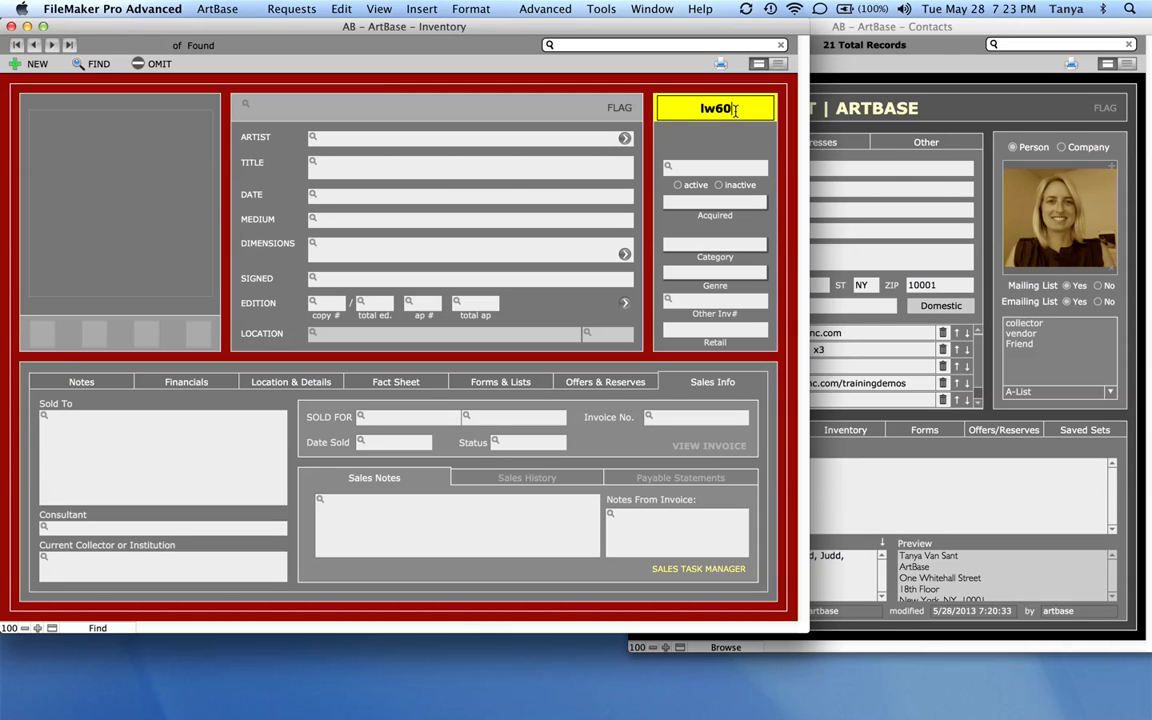
text(61)
click(30, 64)
text(lw6066)
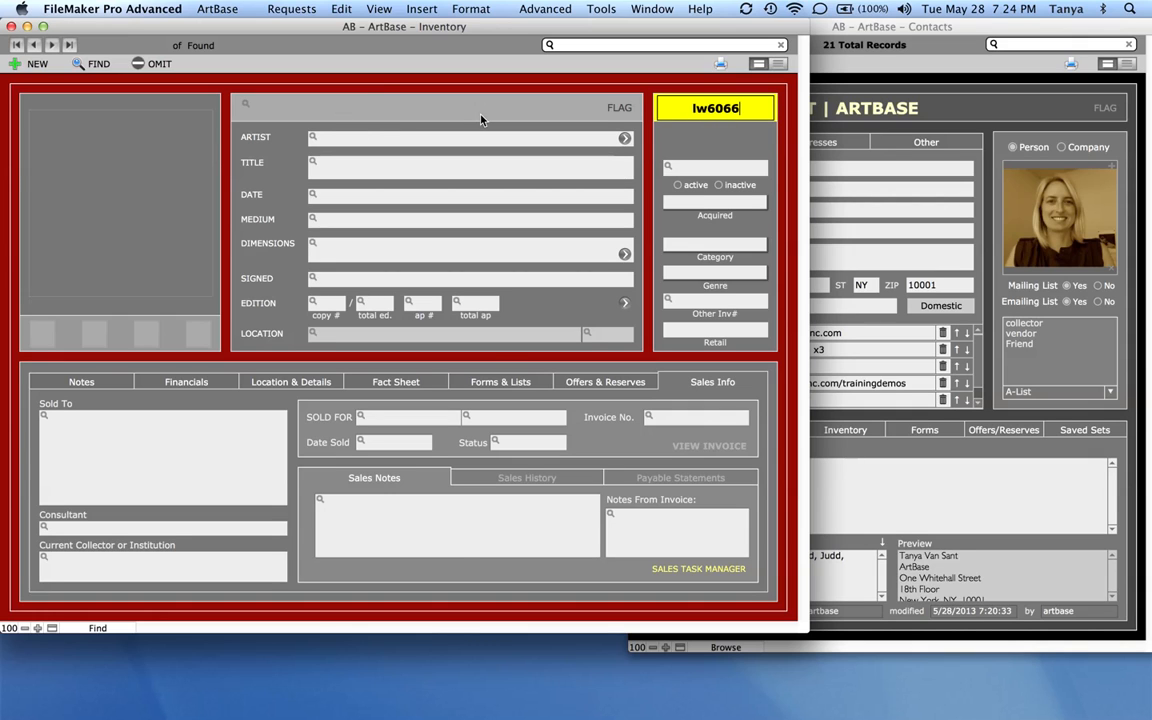
key(Return)
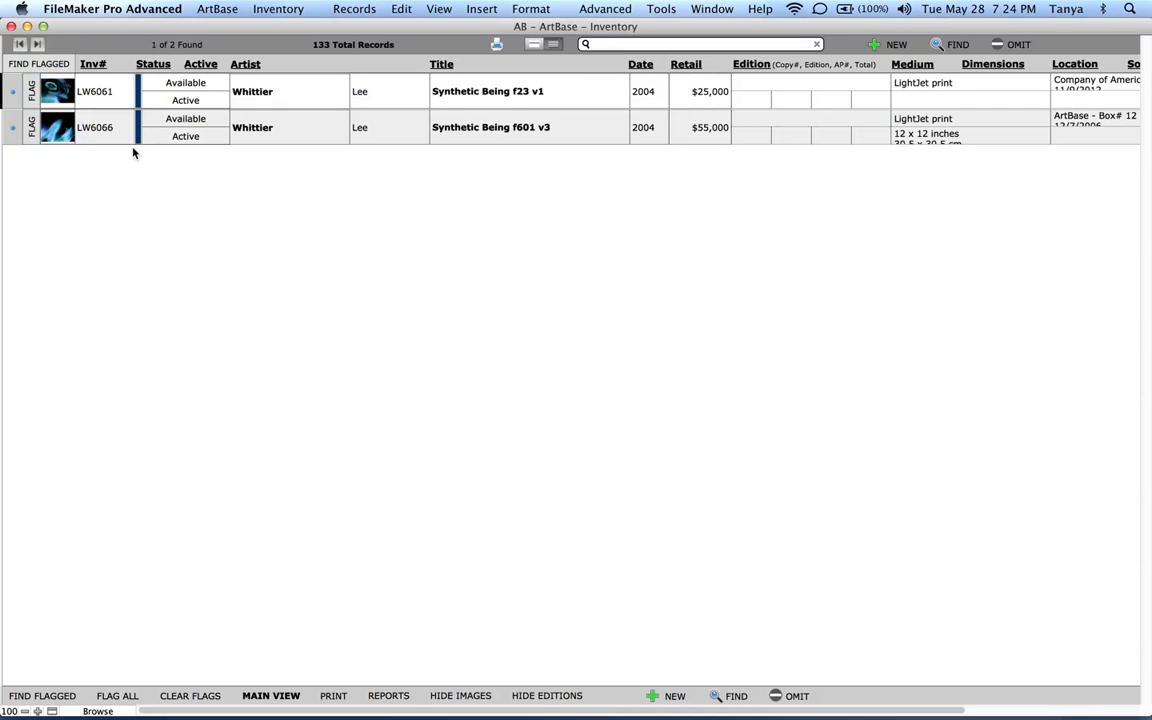
Step: Start a new art invoice covering the found set of both works
click(283, 12)
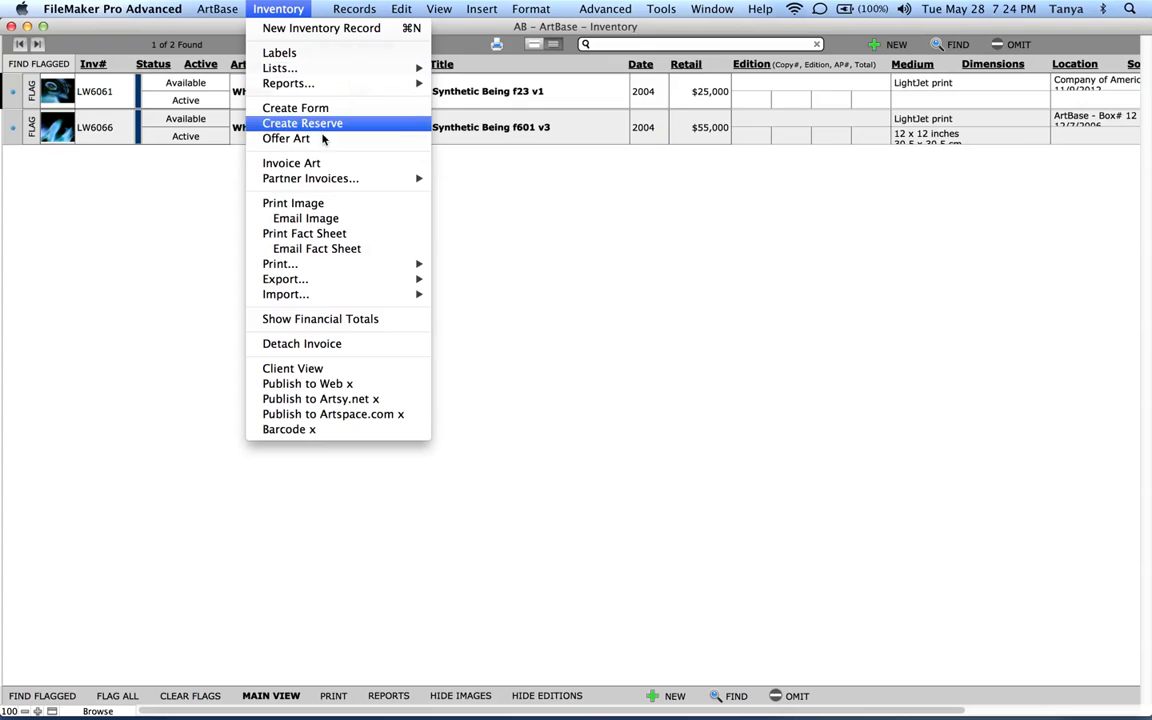
click(323, 163)
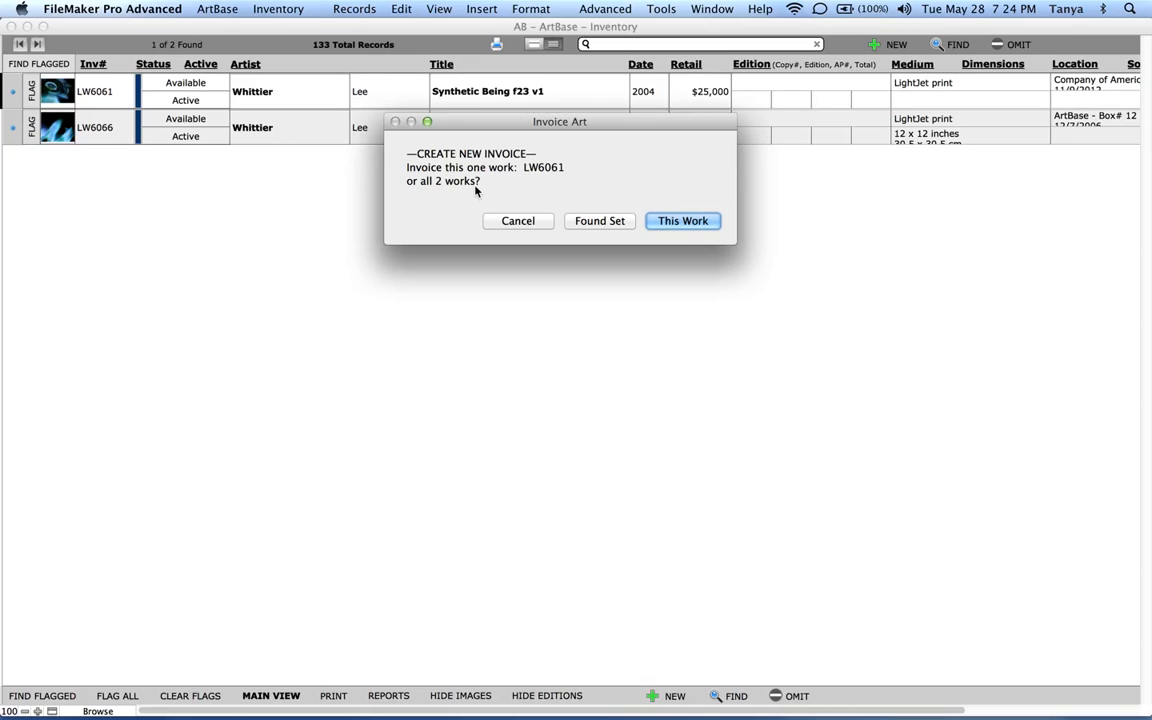
click(617, 224)
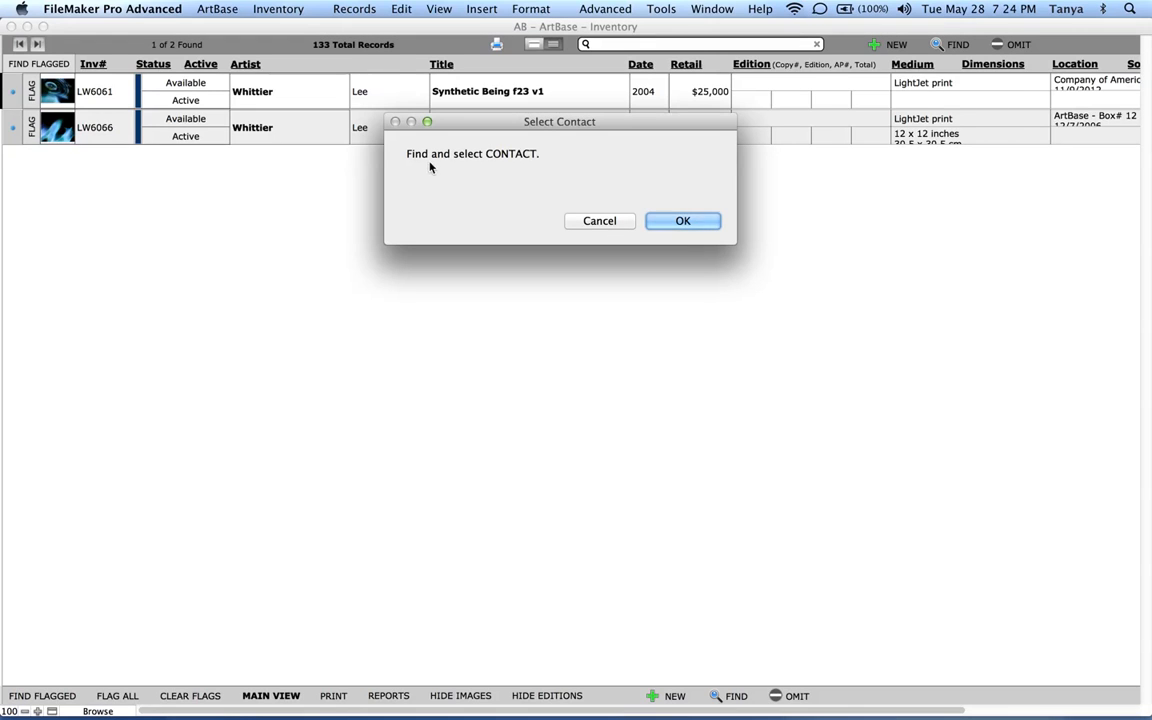
Step: Search the contacts by the buyer's first name, select the matching contact for the invoice and accept the proposed invoice number
click(672, 222)
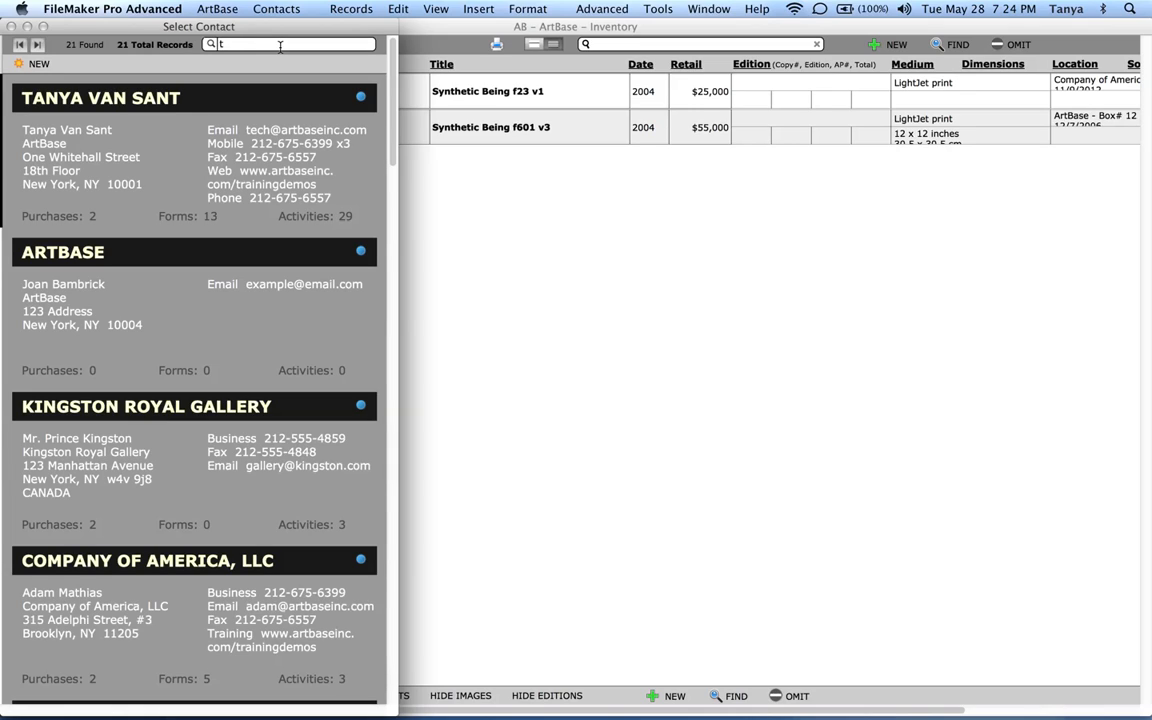
text(anya)
click(122, 105)
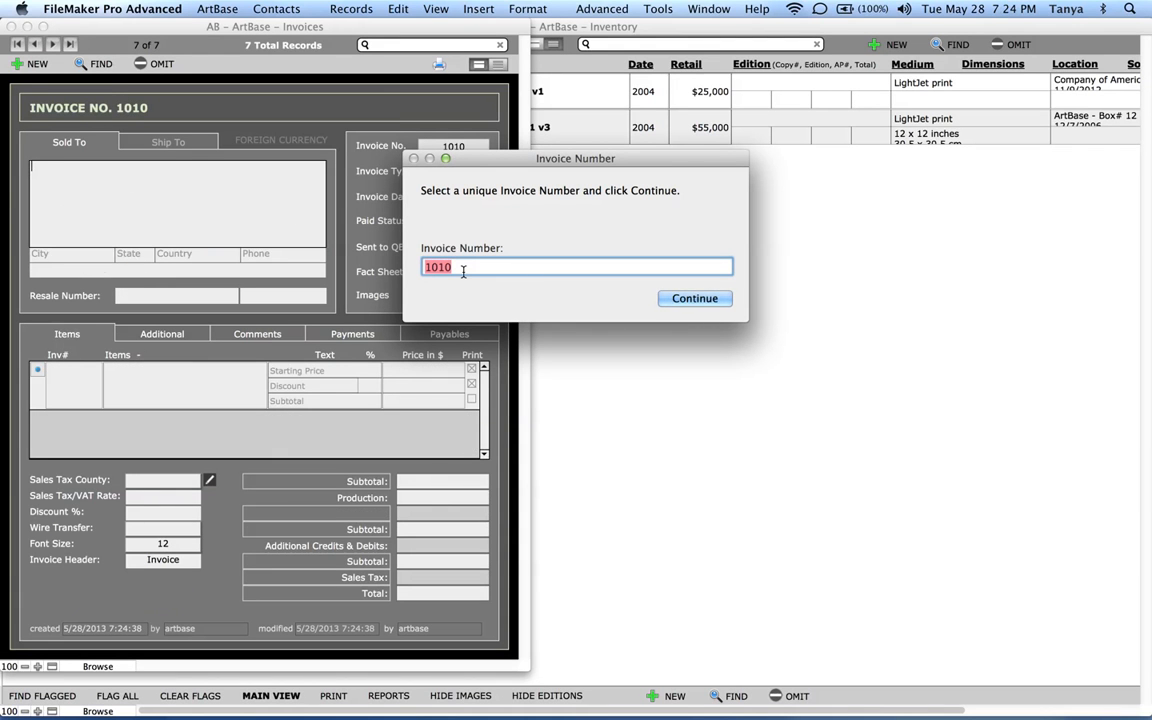
click(468, 269)
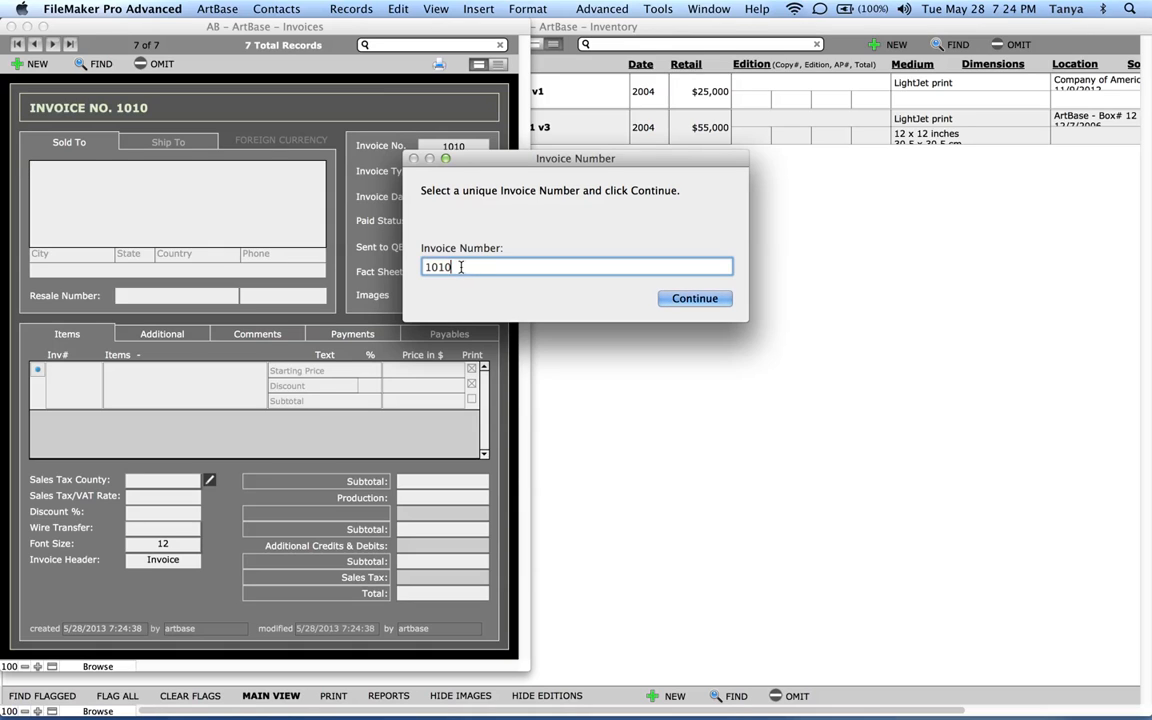
click(665, 298)
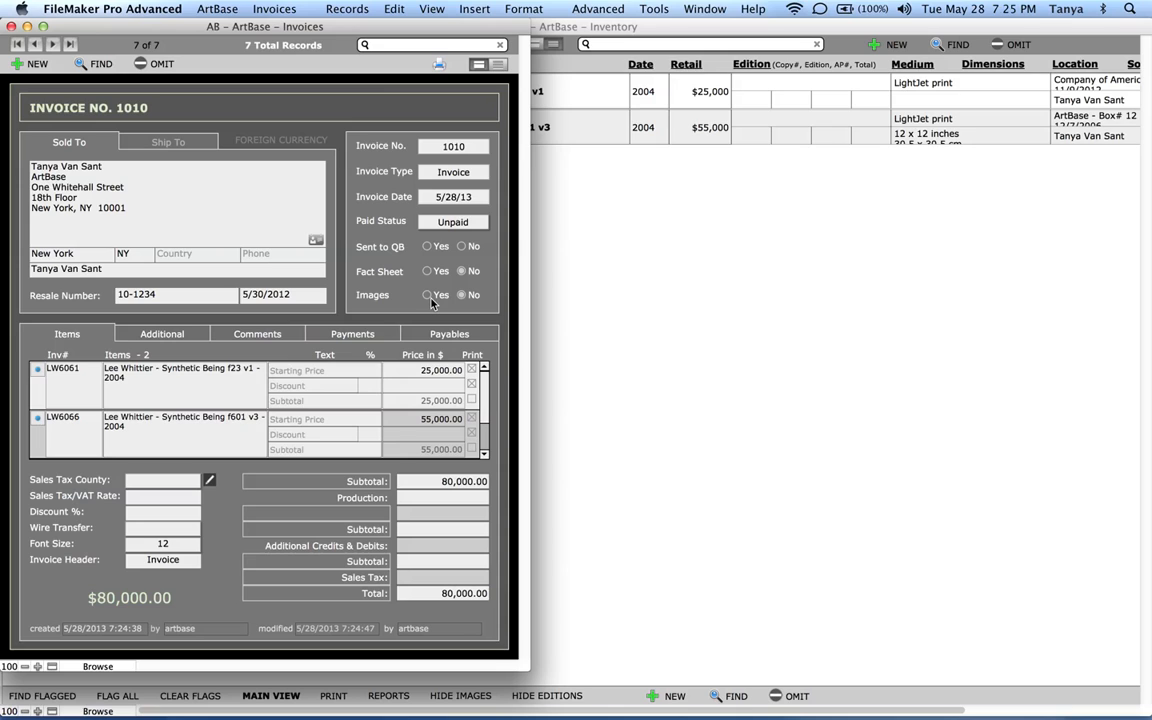
Step: Preview the new invoice's printed layout, return to the record and review the available invoice commands
click(441, 66)
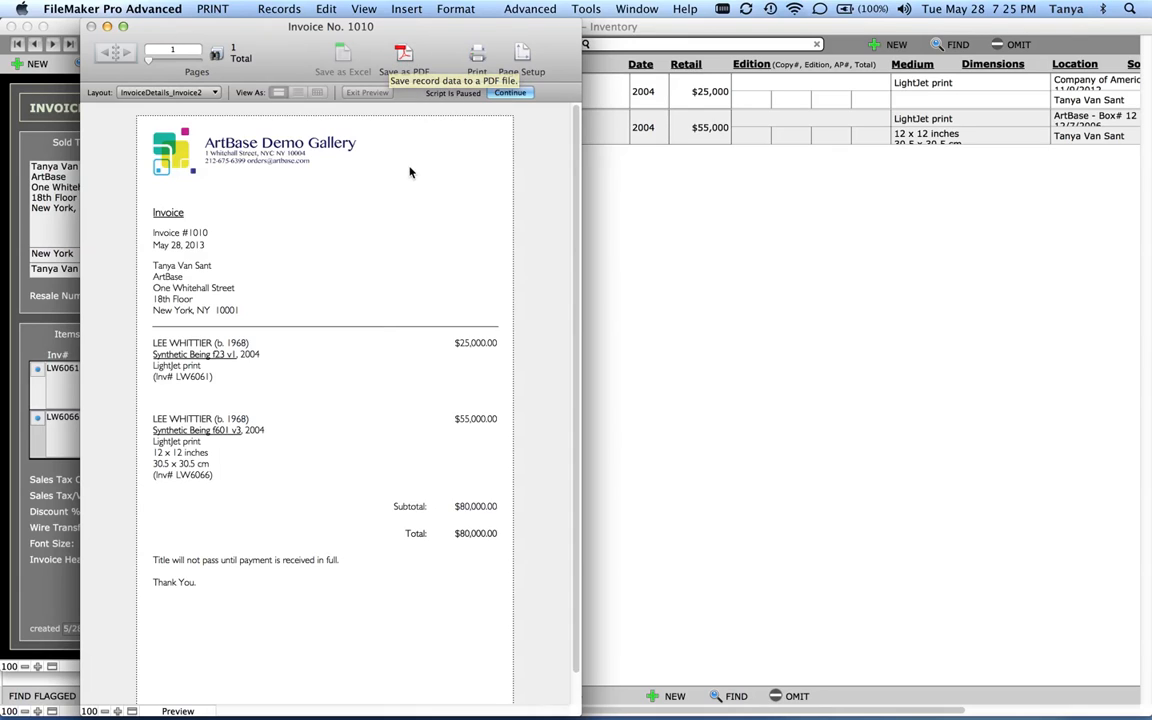
click(503, 96)
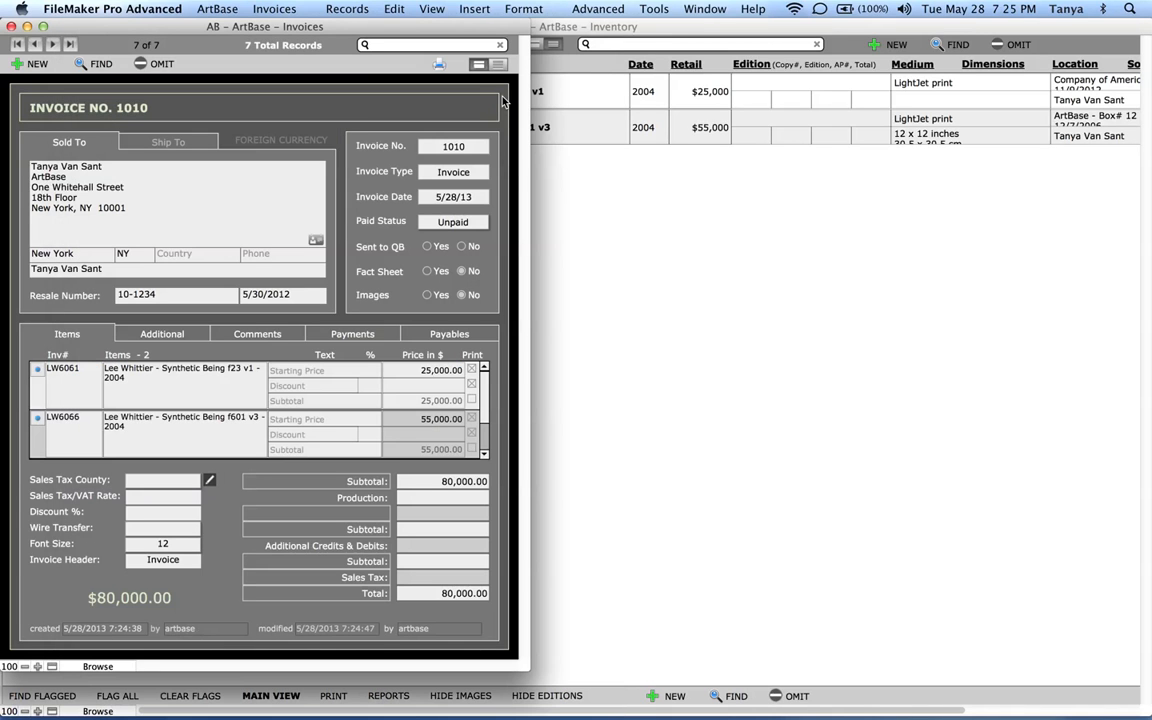
click(275, 10)
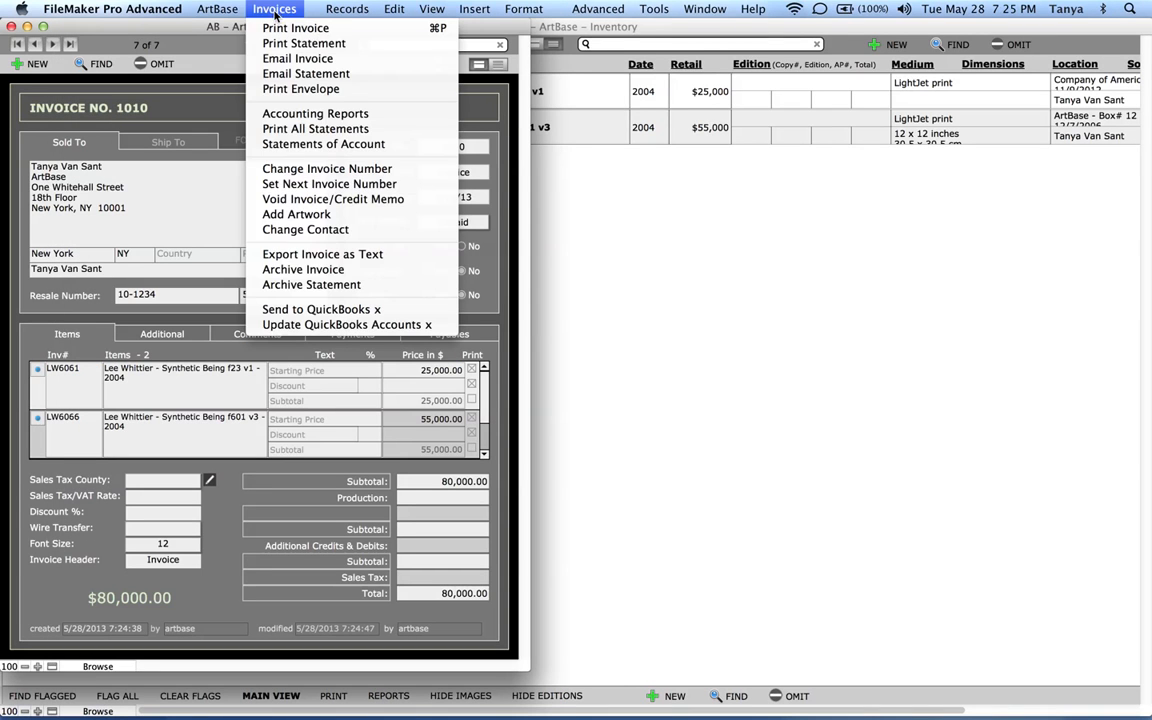
click(340, 62)
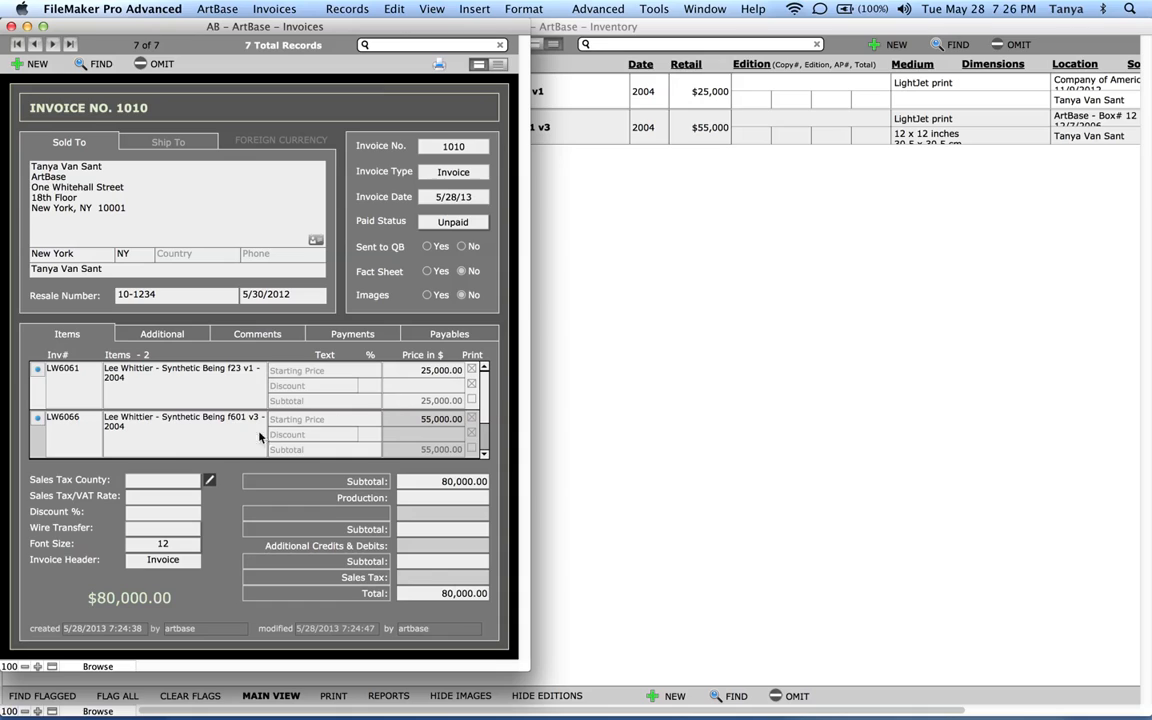
Step: Set the invoice's sales tax county to New York
click(135, 484)
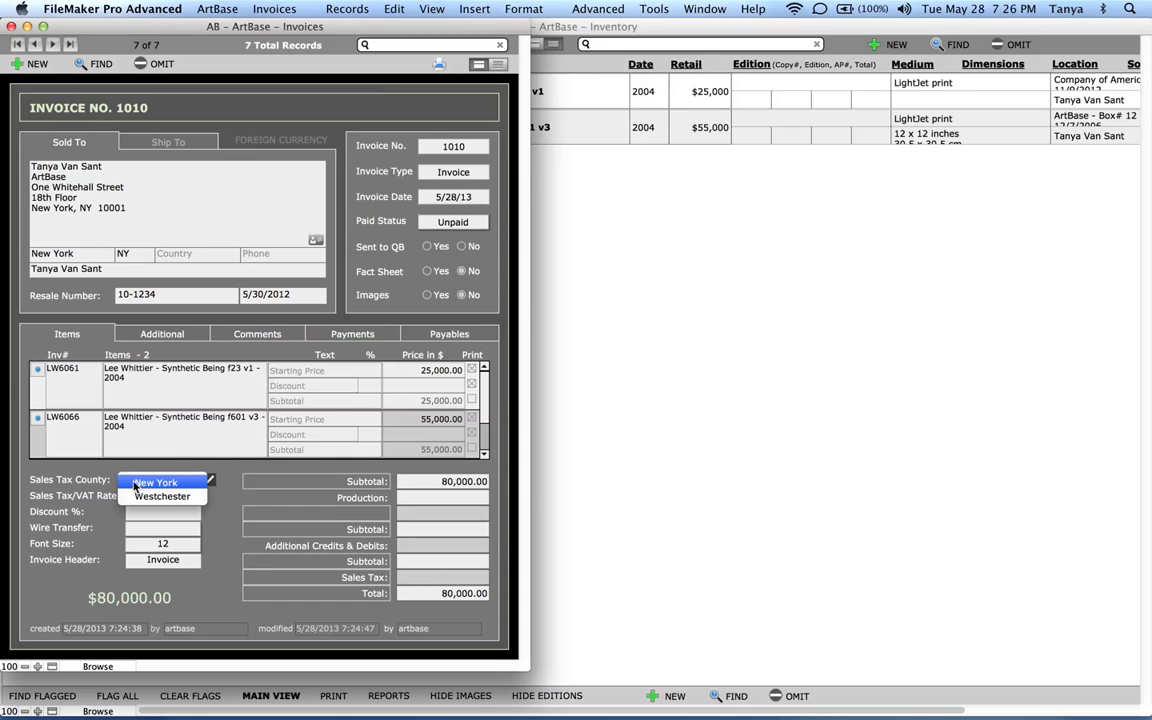
click(187, 484)
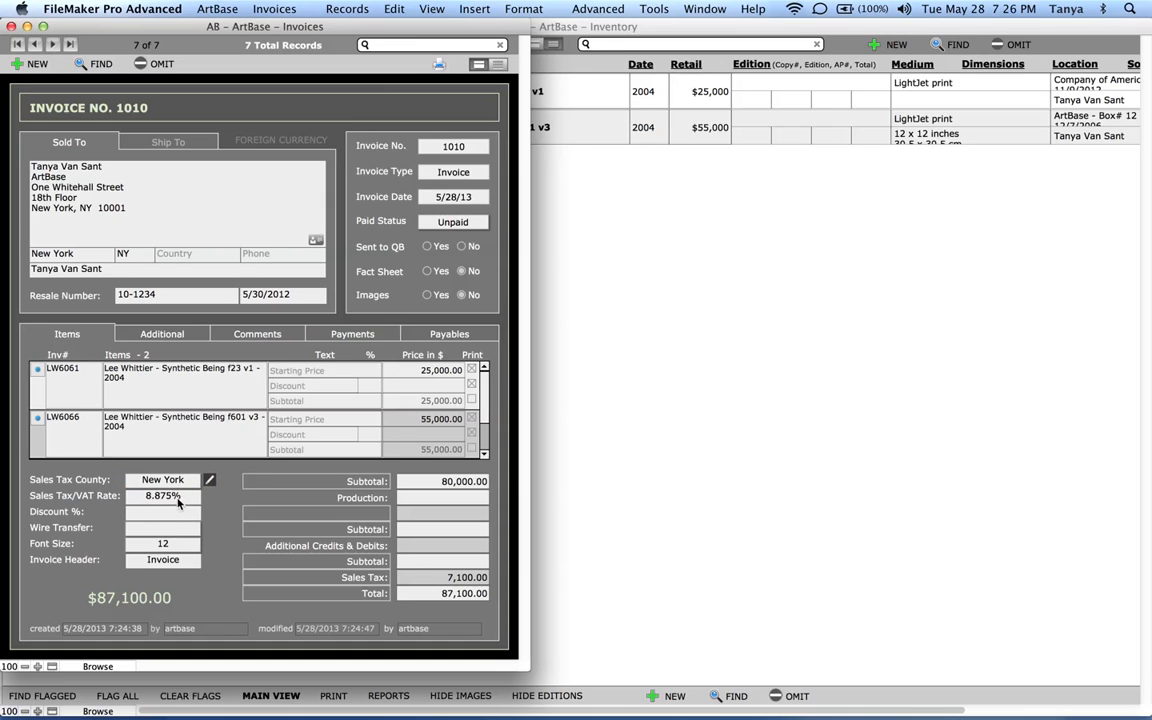
click(177, 498)
click(184, 498)
click(179, 497)
Step: Apply a .30 discount to the whole invoice and preview the printed version
click(161, 513)
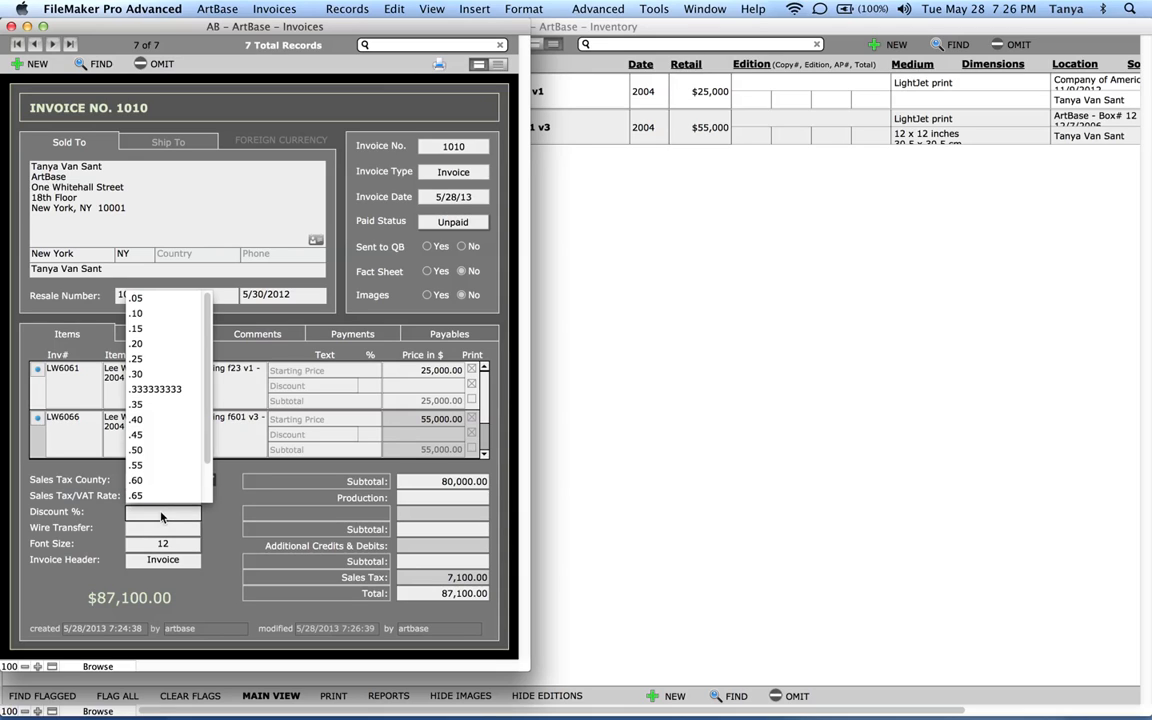
click(143, 377)
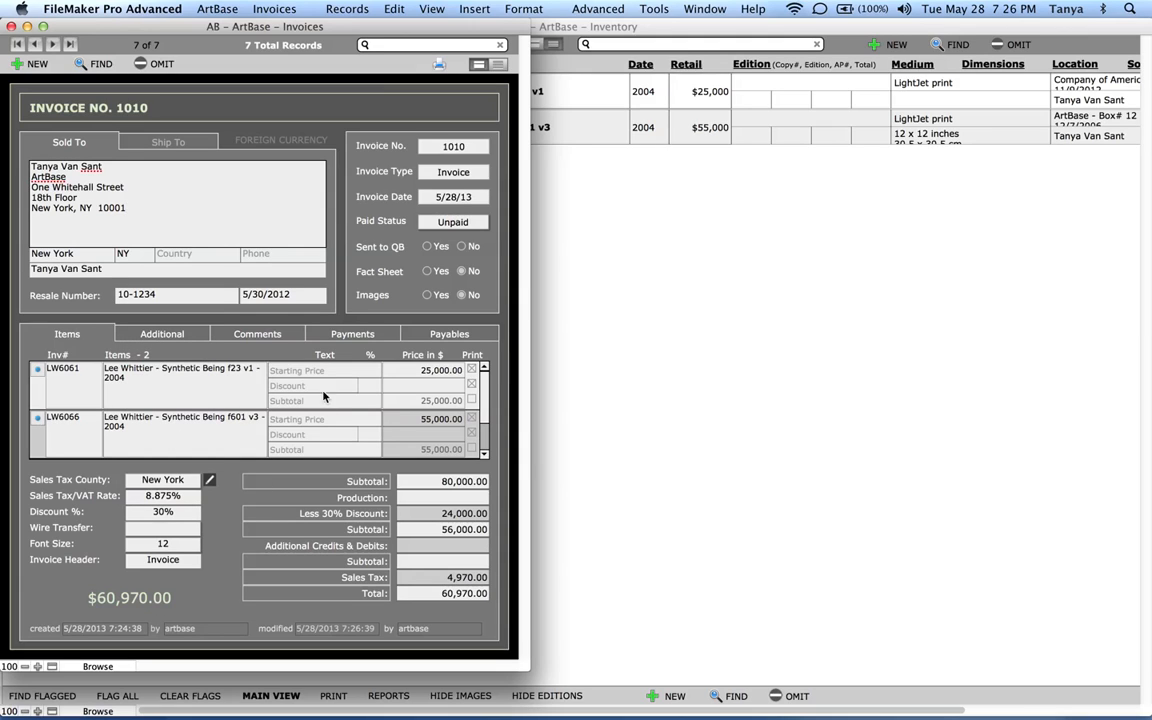
click(440, 66)
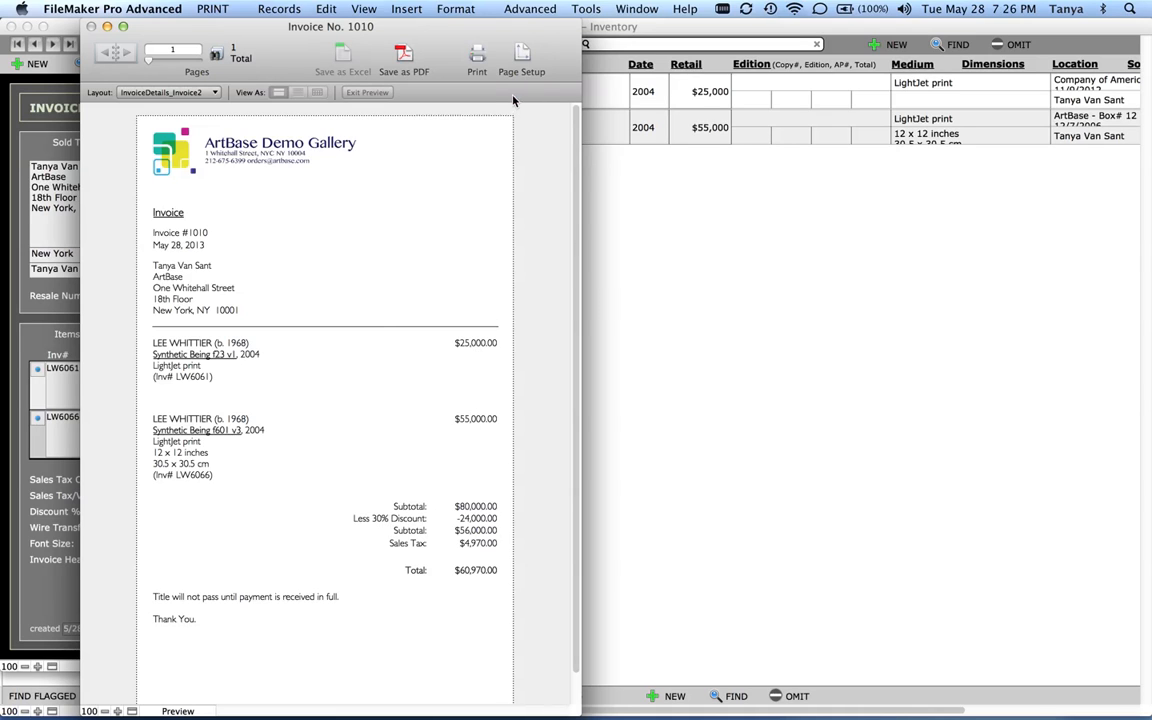
click(510, 92)
Step: Clear the discount percentage that applies to the whole invoice
click(184, 513)
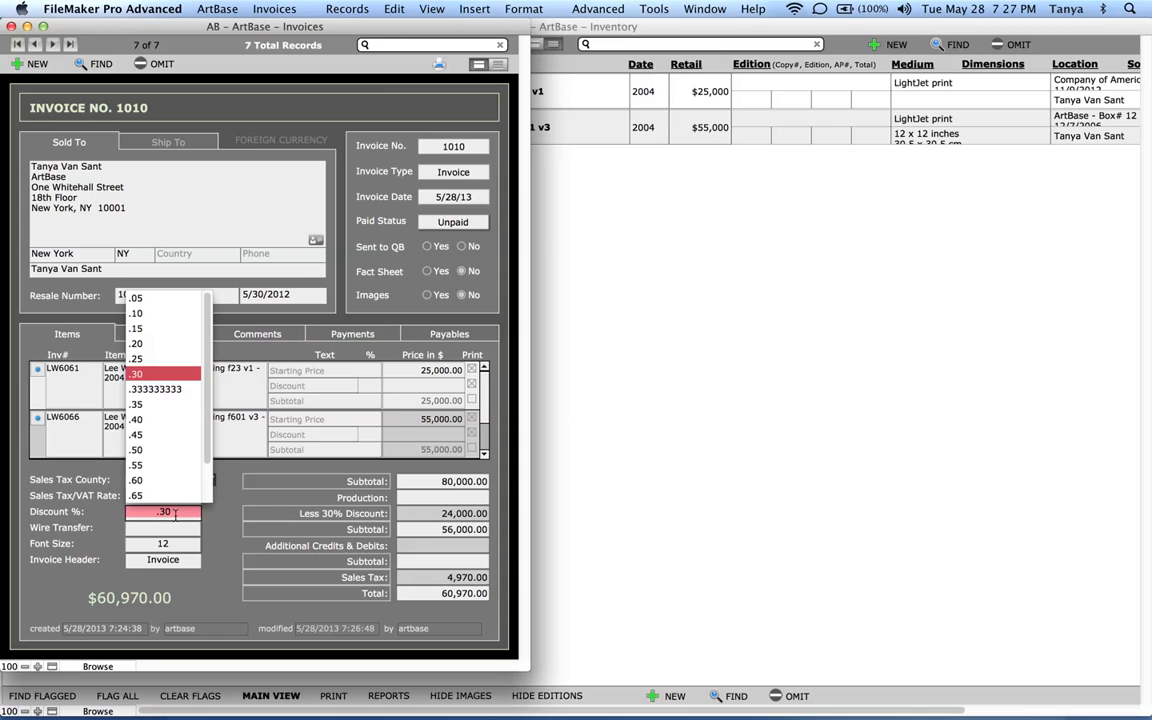
click(175, 515)
key(BackSpace)
key(BackSpace)
key(BackSpace)
click(227, 511)
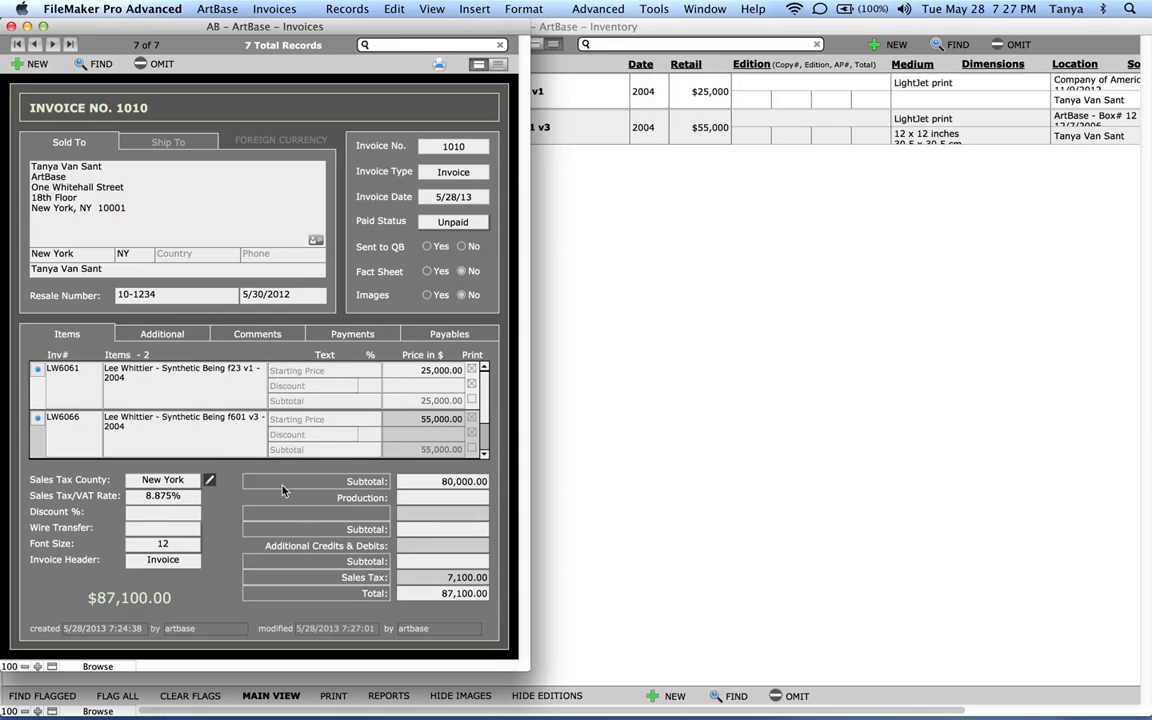
Step: Set individual item discounts of .10 for work LW6061 and .20 for work LW6066
click(369, 386)
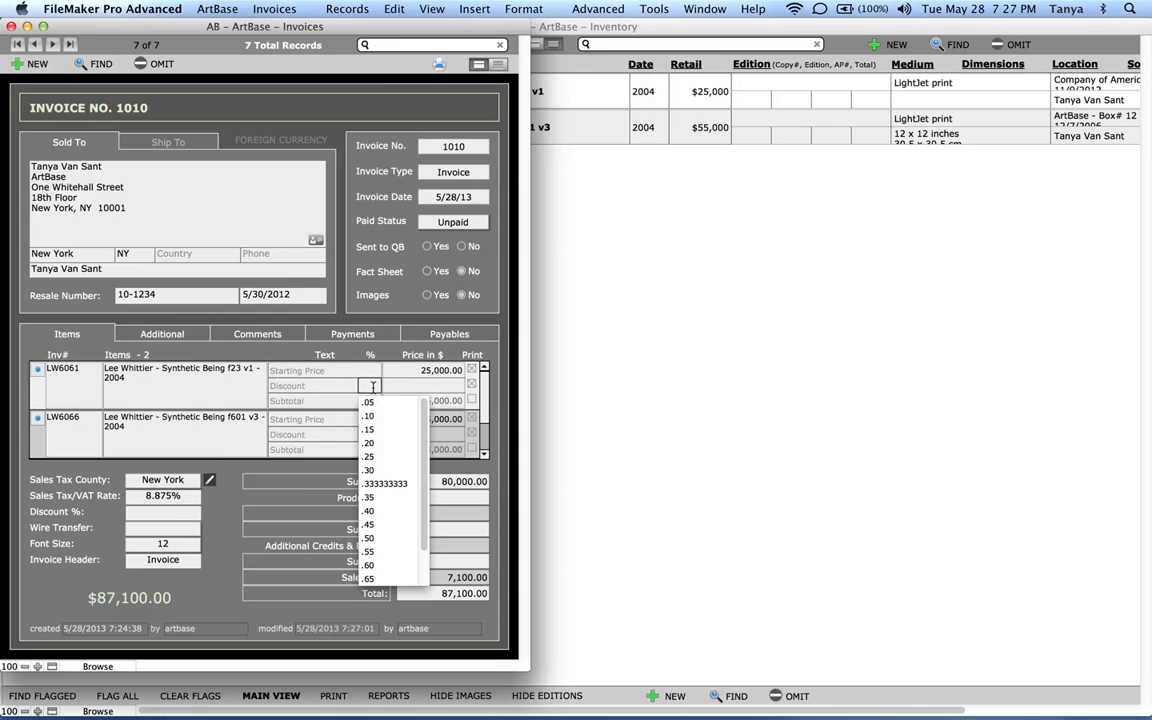
click(368, 416)
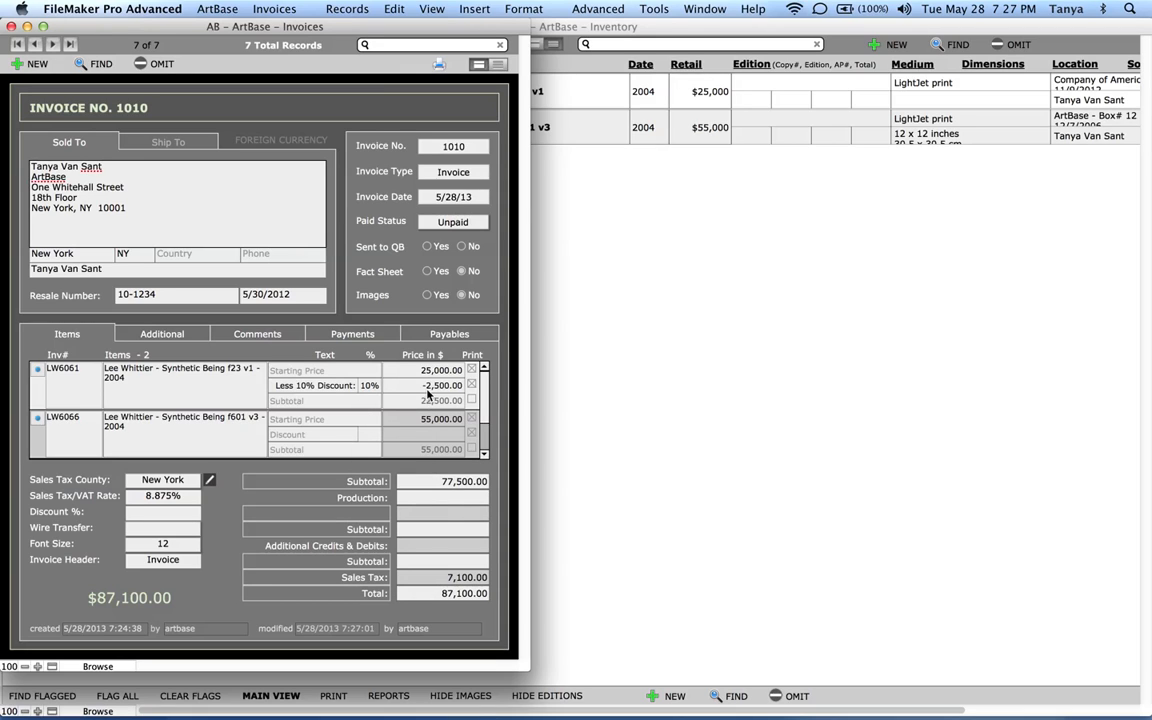
click(369, 434)
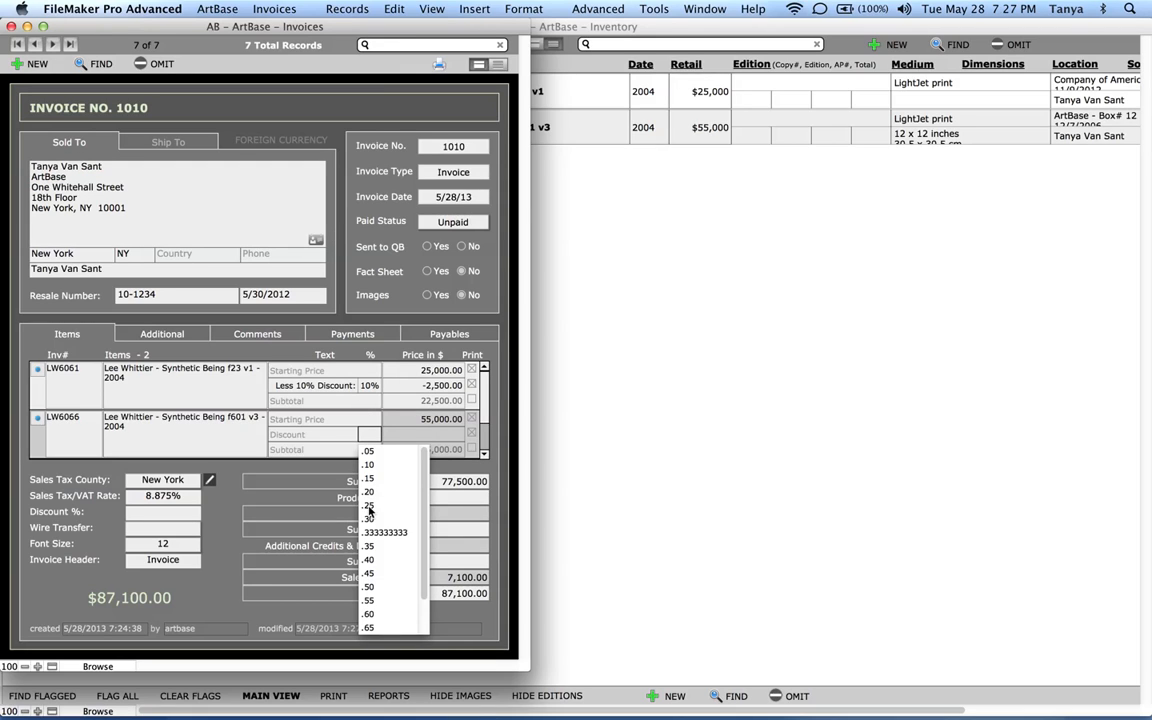
click(370, 493)
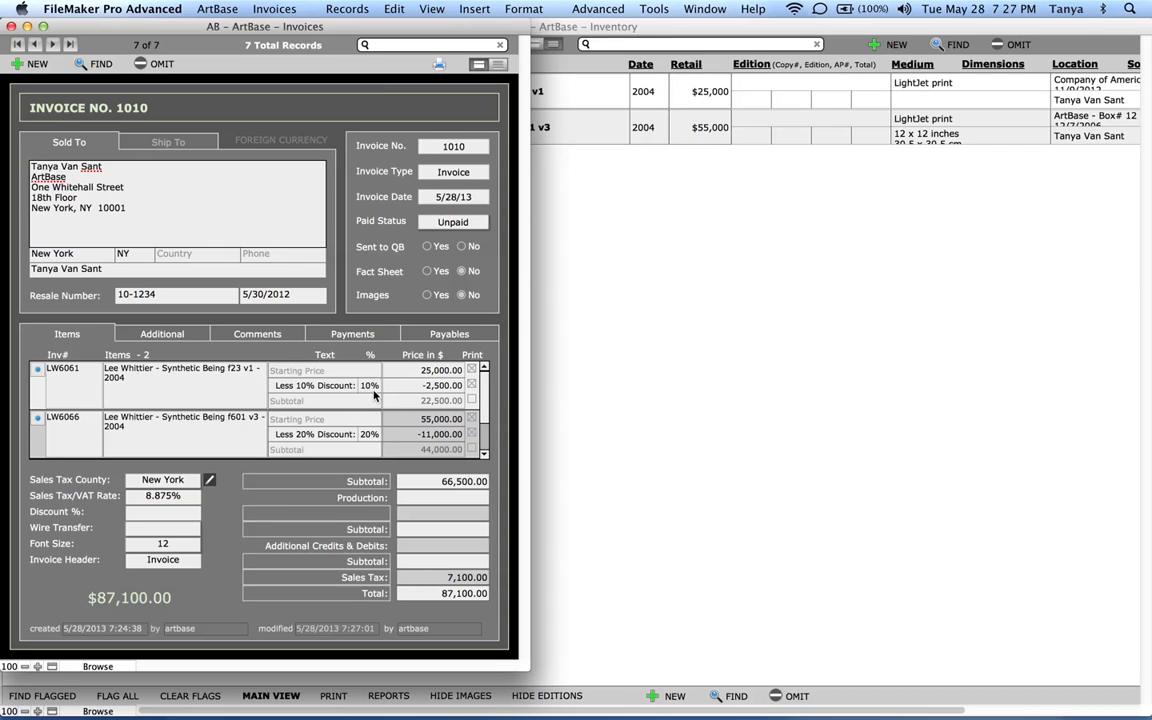
Step: Remove the discount percentage from work LW6061 and set its discount amount to 1,000
click(448, 385)
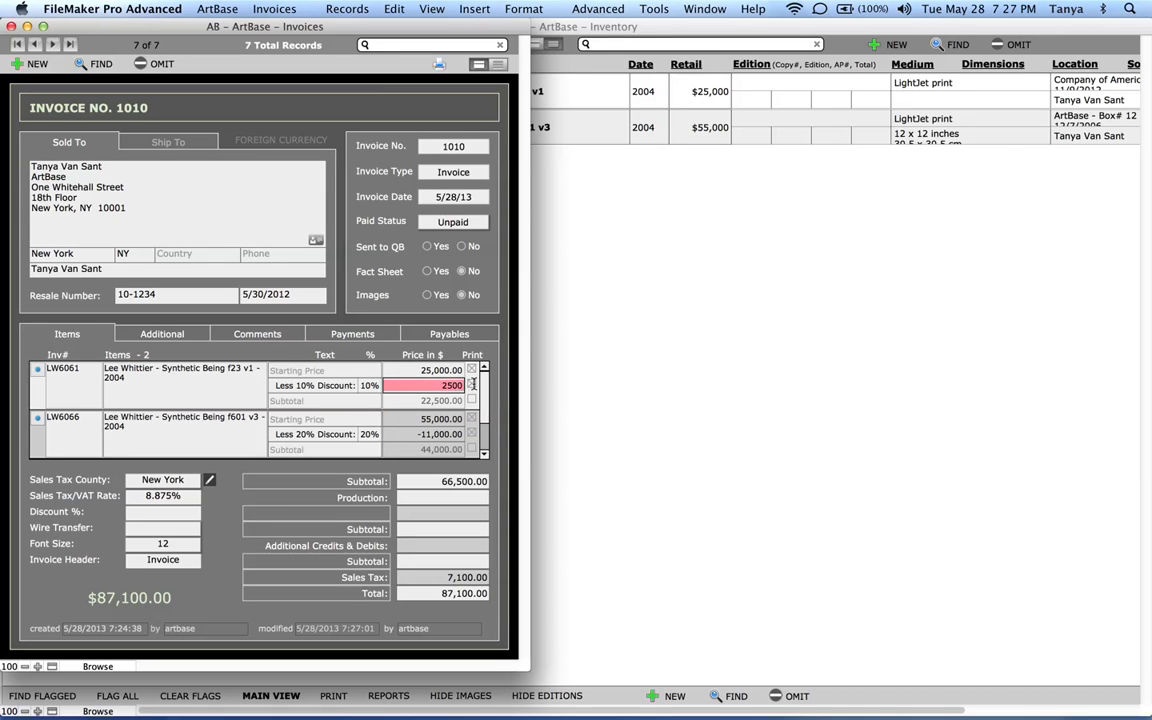
click(374, 385)
key(BackSpace)
click(421, 386)
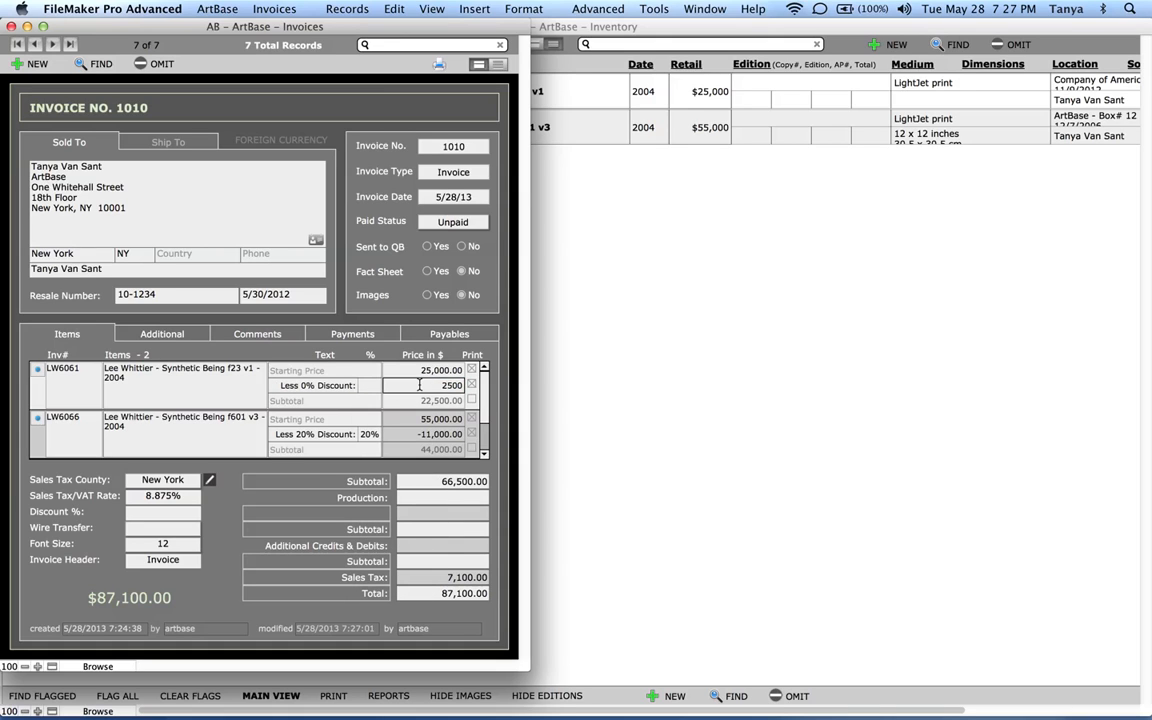
double_click(437, 385)
text(100)
click(493, 390)
Step: Label the discount of work LW6061 as "Less Discount:" and preview the printed invoice, returning to the record
click(285, 385)
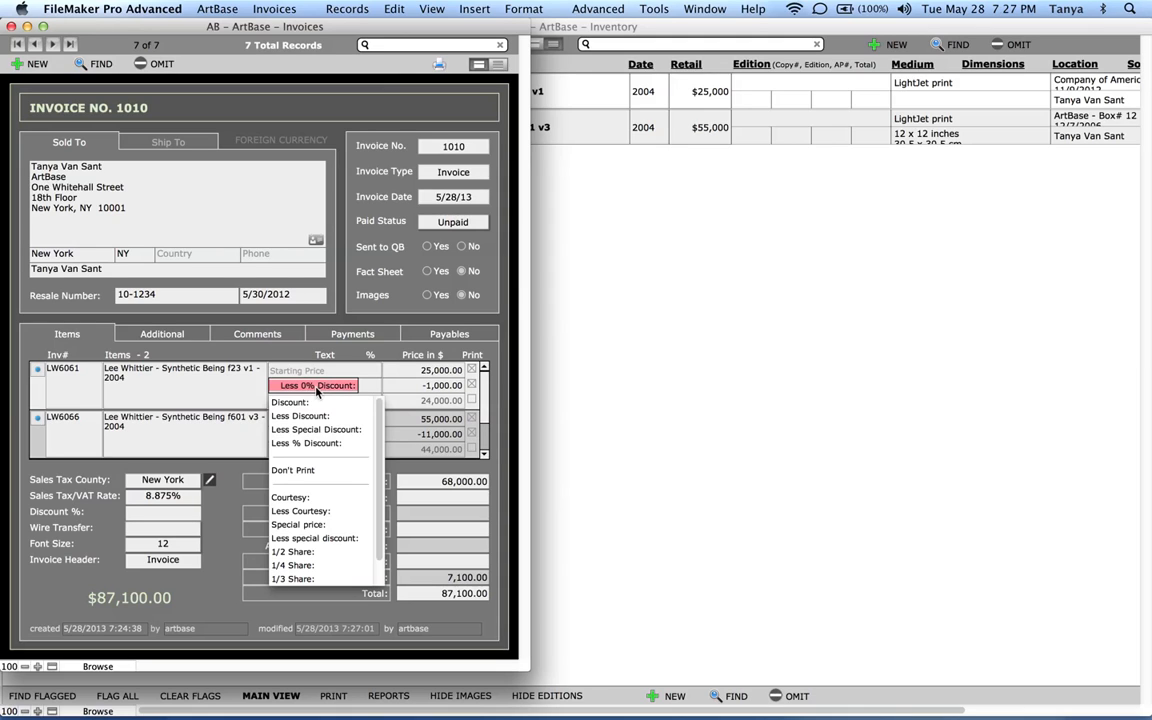
click(300, 415)
click(443, 353)
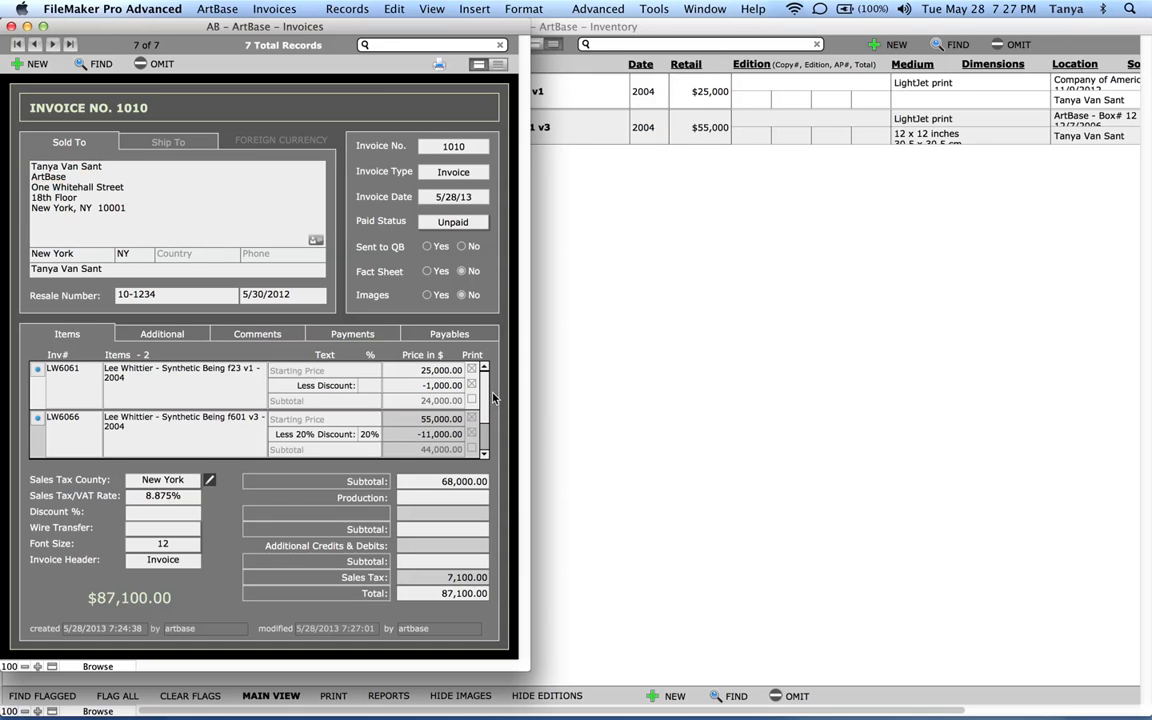
click(440, 66)
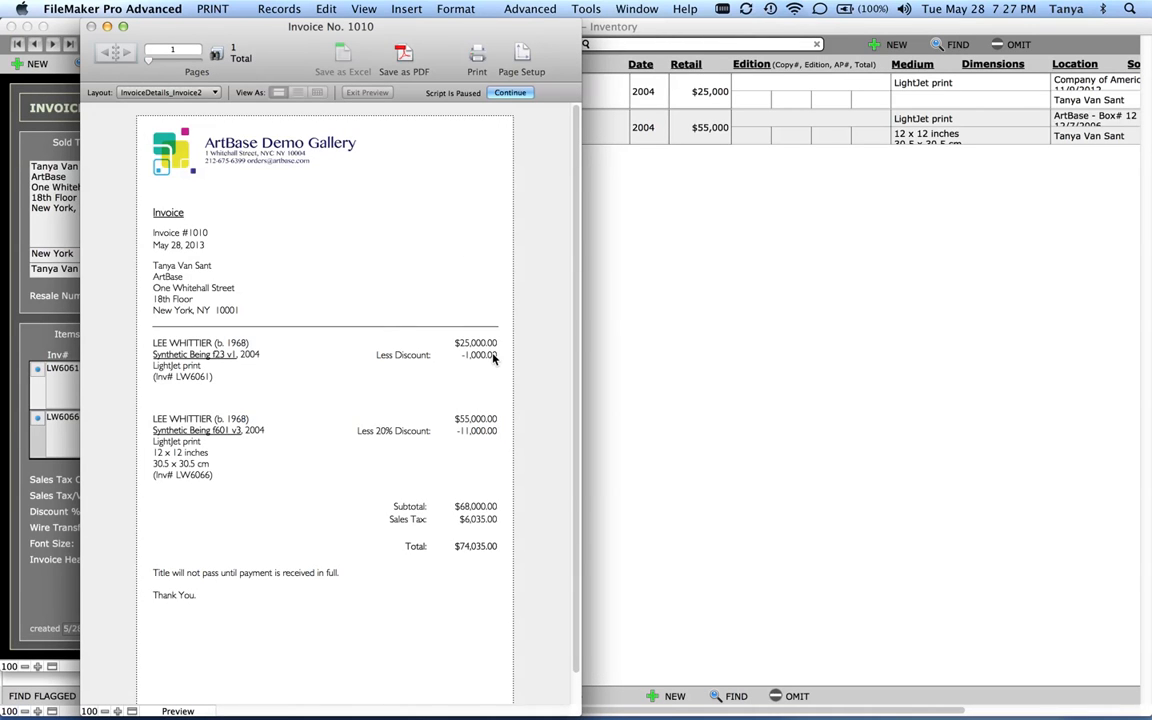
click(514, 93)
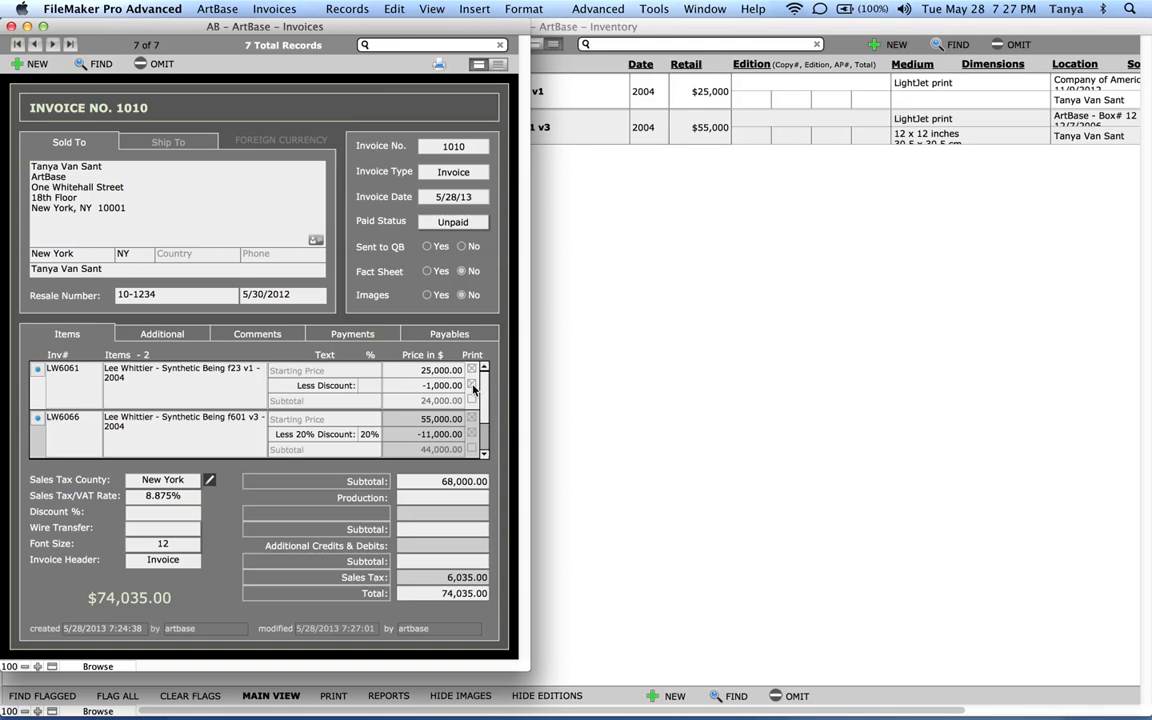
Step: Change the label of the invoice's first subtotal line to "Special Price for Both:"
click(367, 481)
click(286, 516)
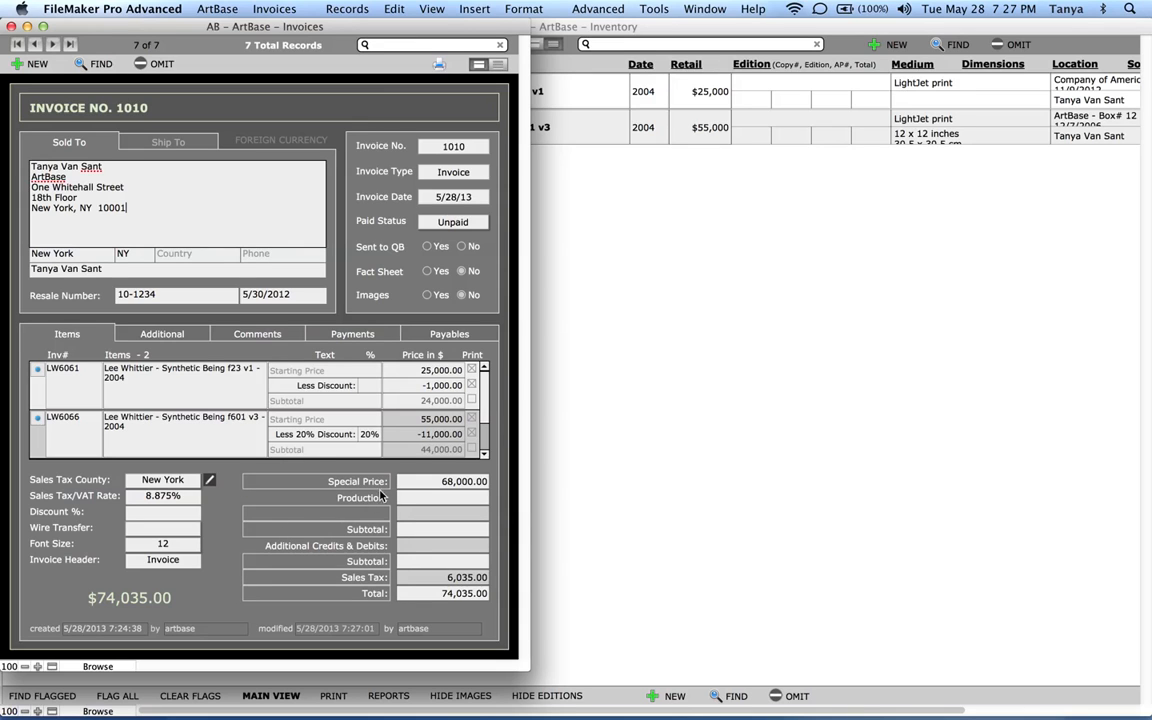
click(382, 481)
click(386, 481)
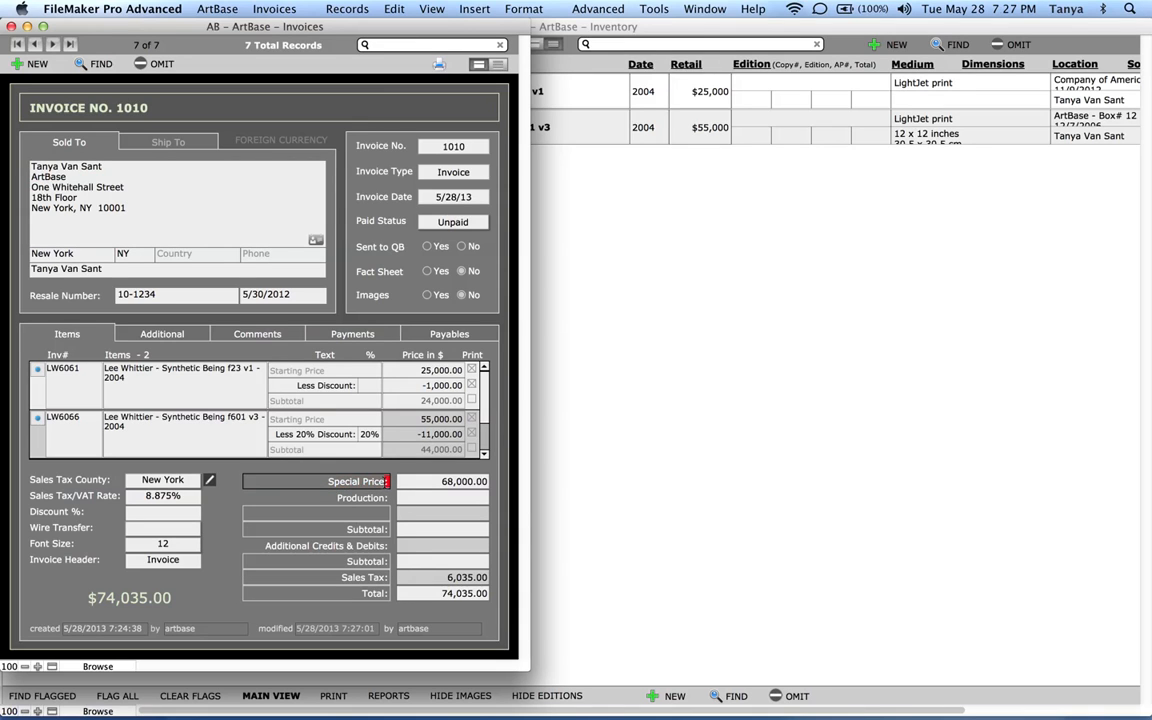
text(for Both)
Step: Preview the printed invoice with no item price lines printing and again with all of them printing, returning to the record each time
click(472, 386)
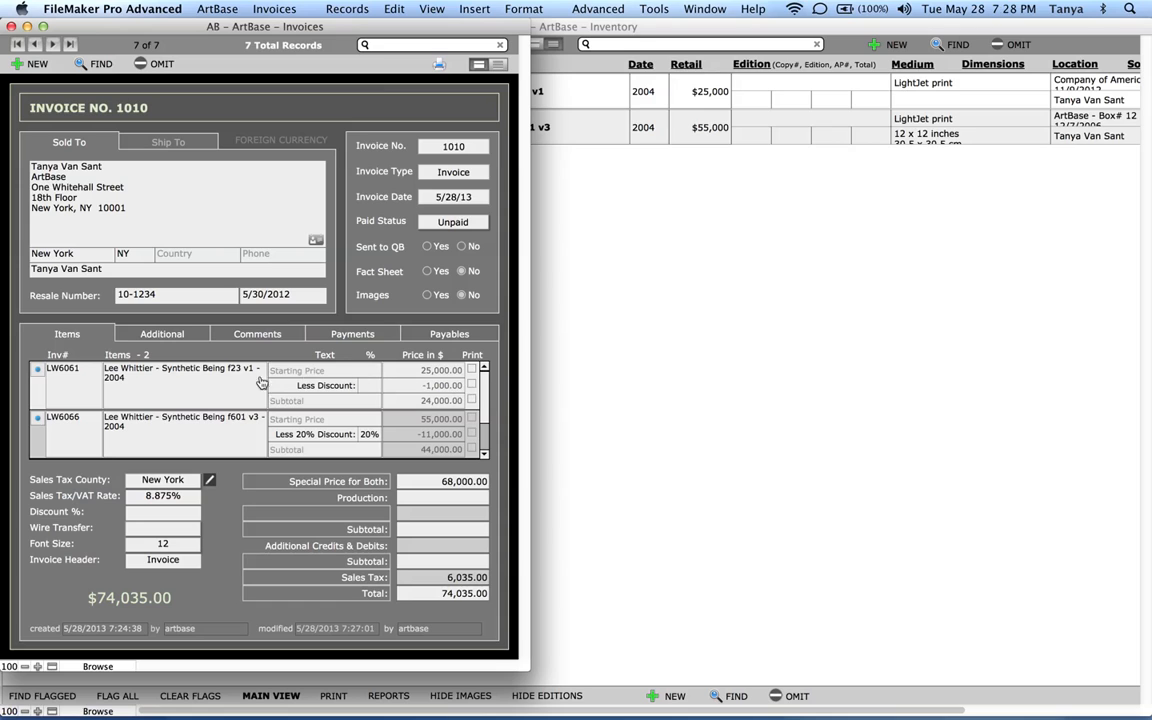
click(438, 66)
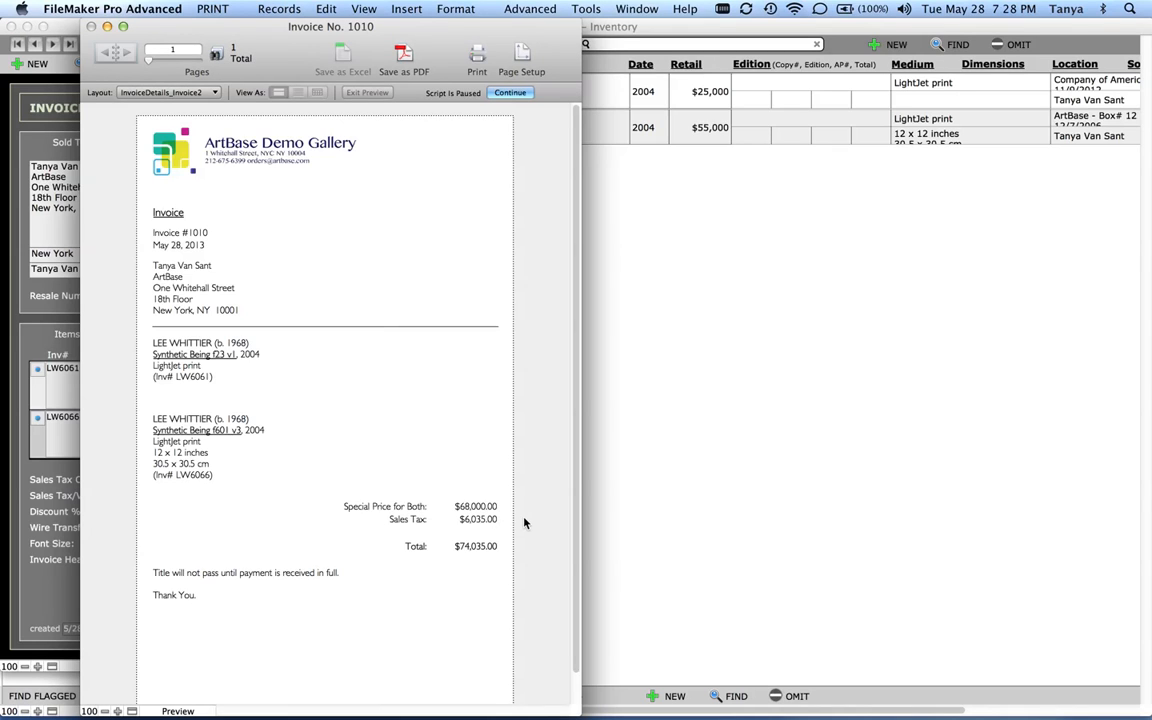
click(527, 93)
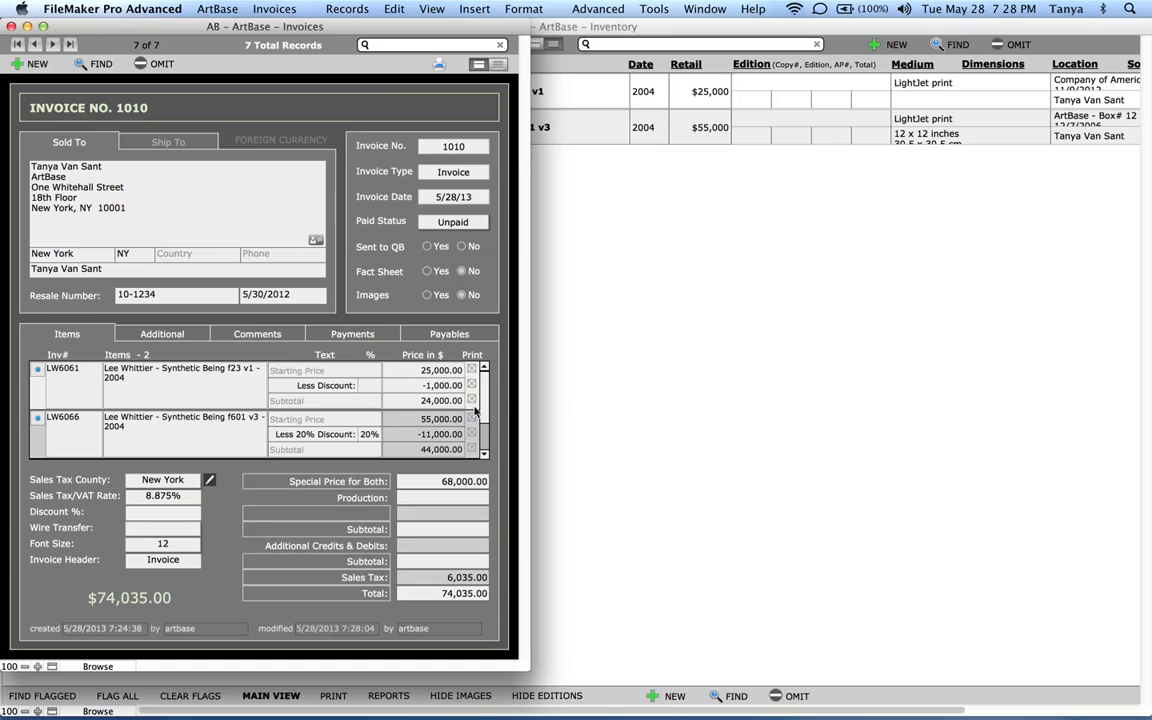
click(440, 67)
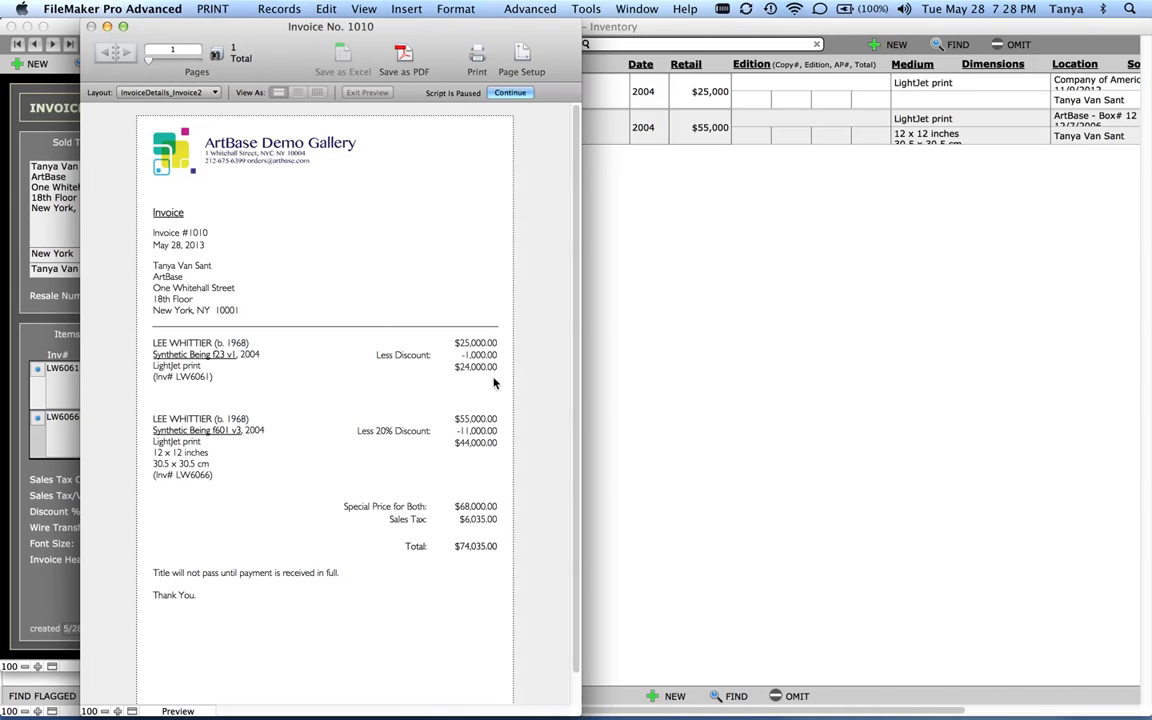
click(510, 93)
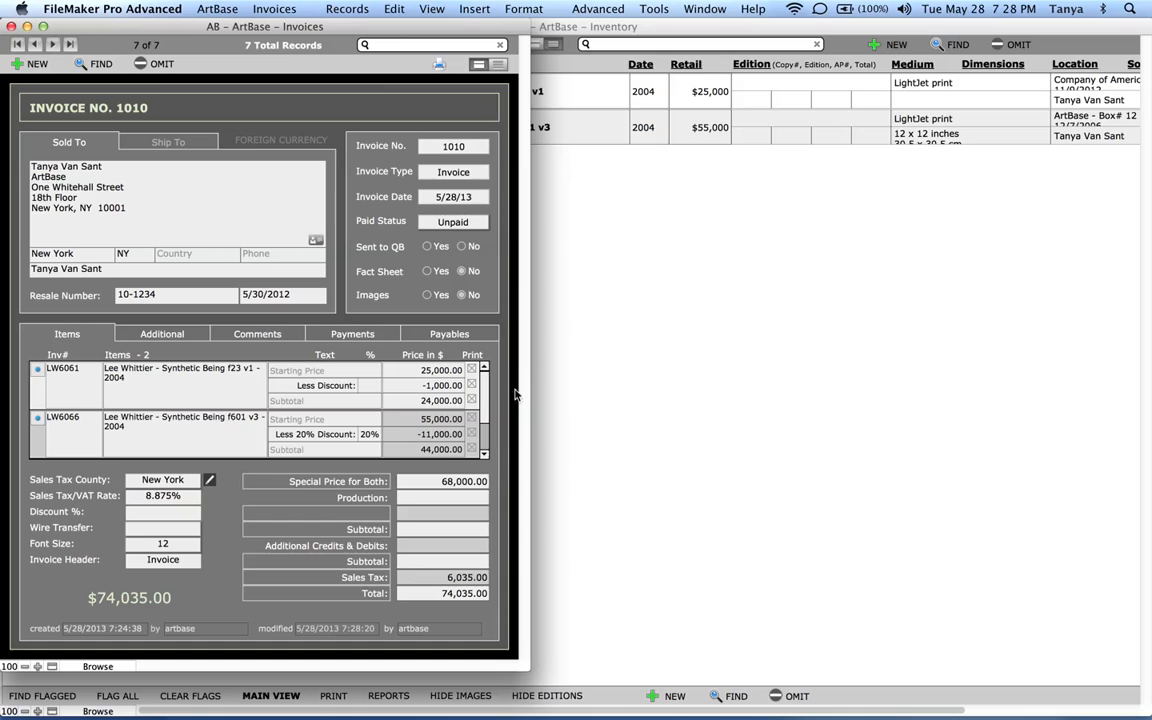
Step: Turn off printing of the item subtotals and set the discount percentage for the whole invoice to .20
click(471, 400)
click(155, 511)
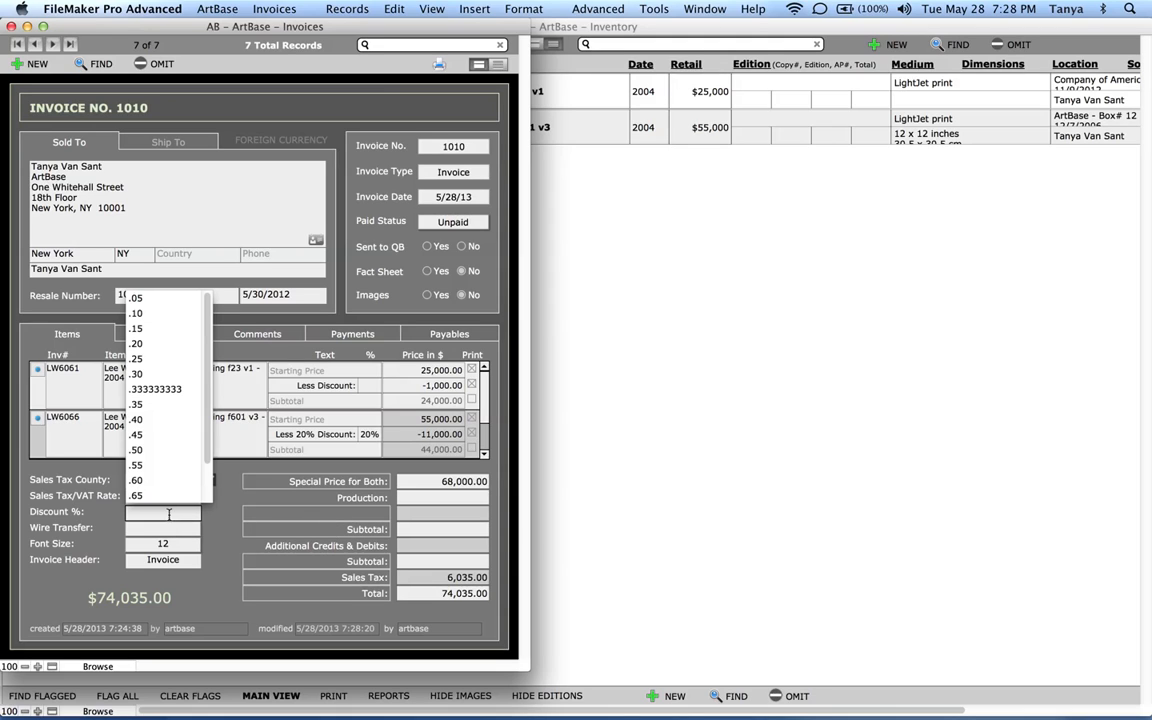
click(137, 343)
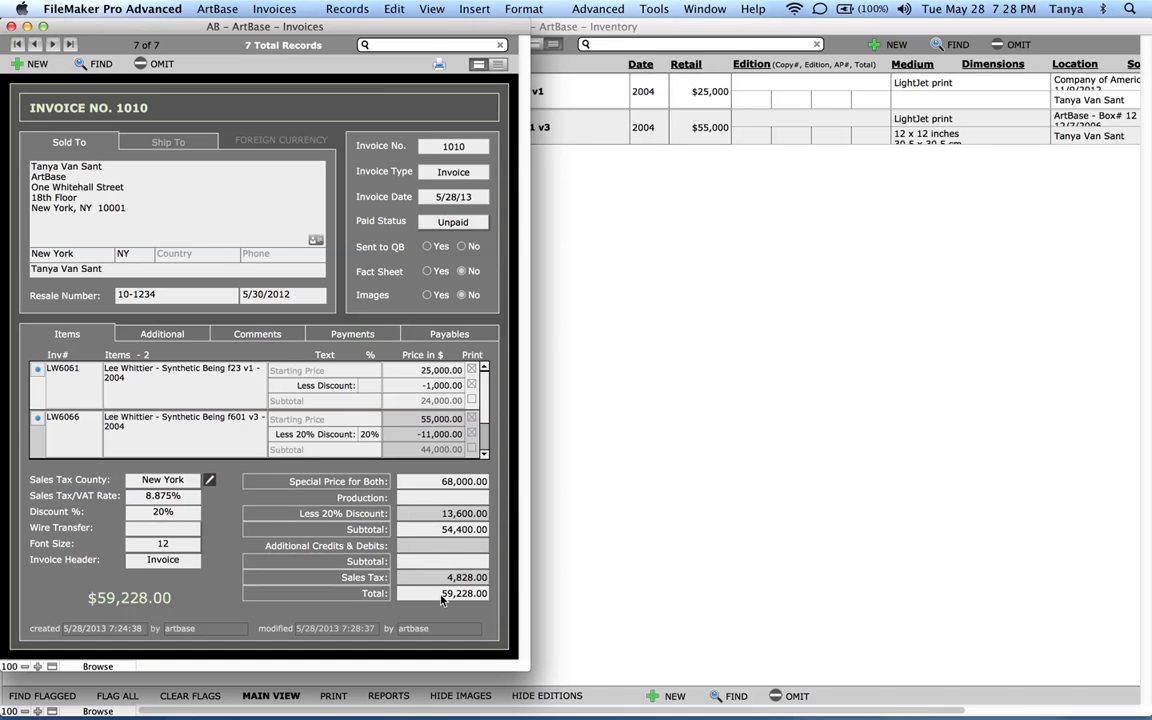
Step: Examine the available choices for the subtotal, discount and sales tax labels, the wire transfer currency and the invoice header, leaving each as it is
click(337, 530)
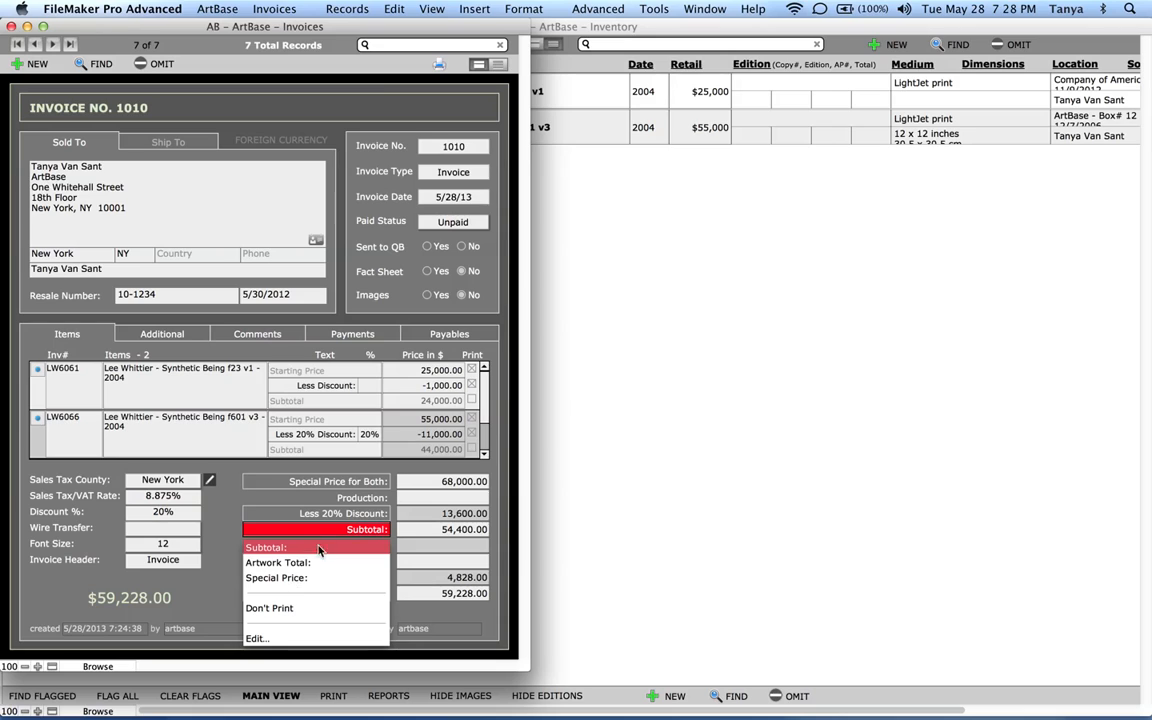
click(300, 513)
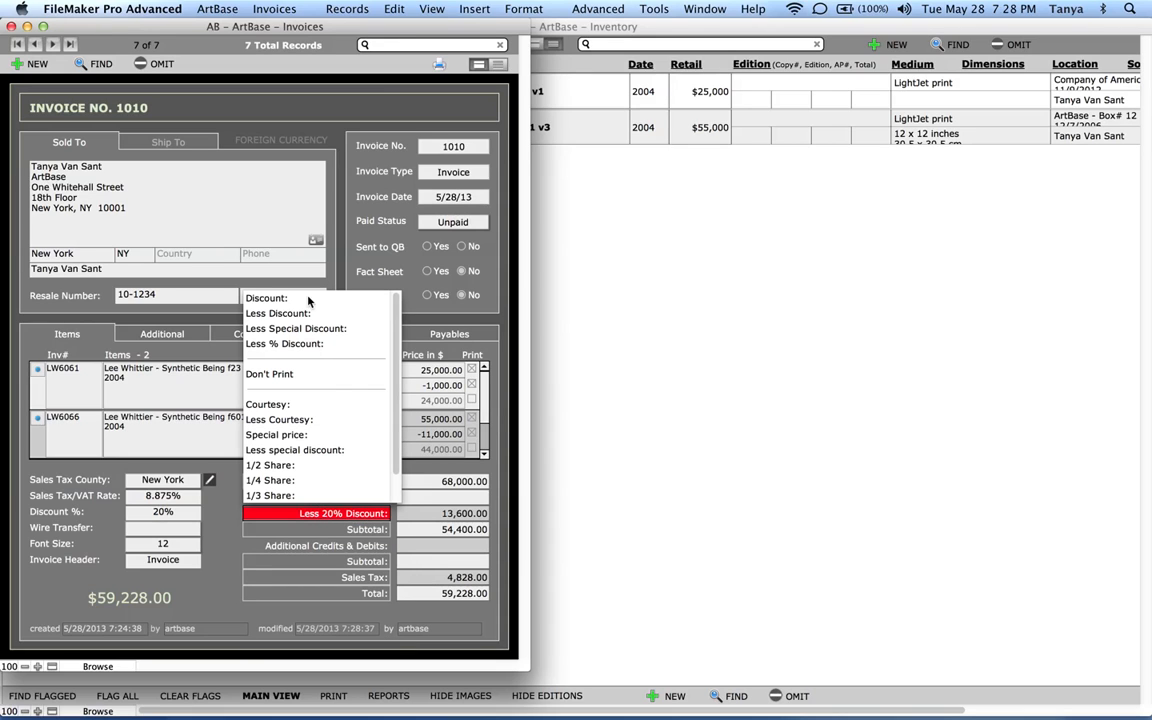
click(227, 541)
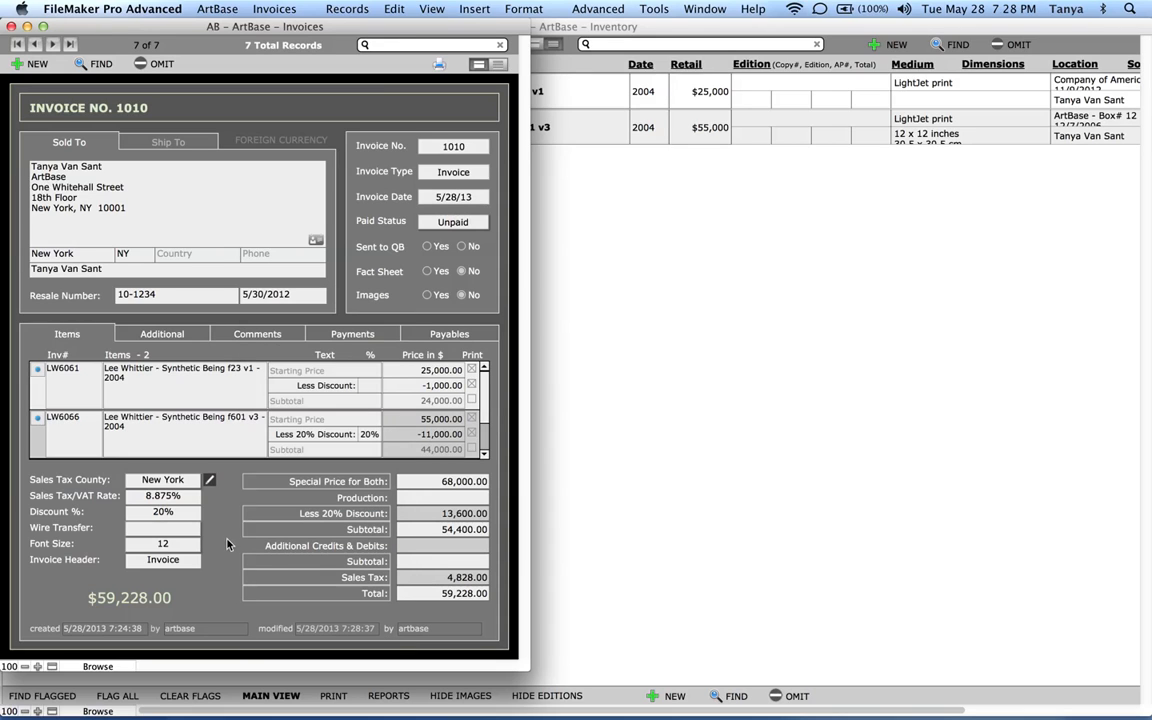
click(310, 577)
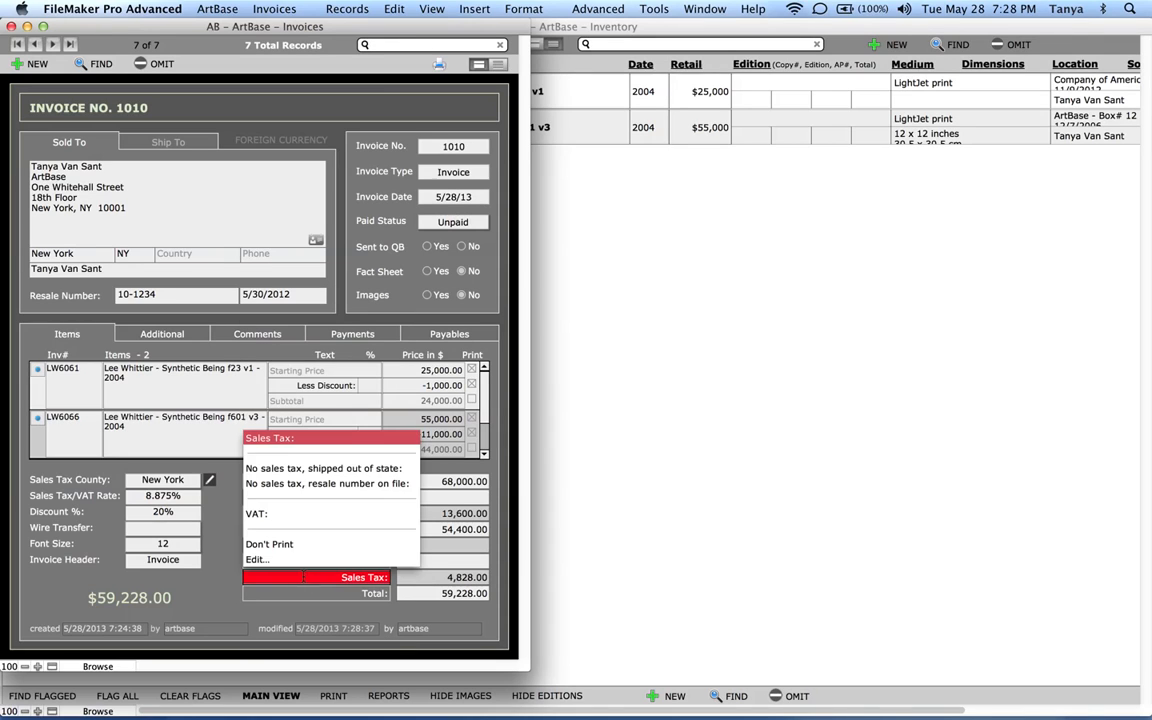
click(231, 508)
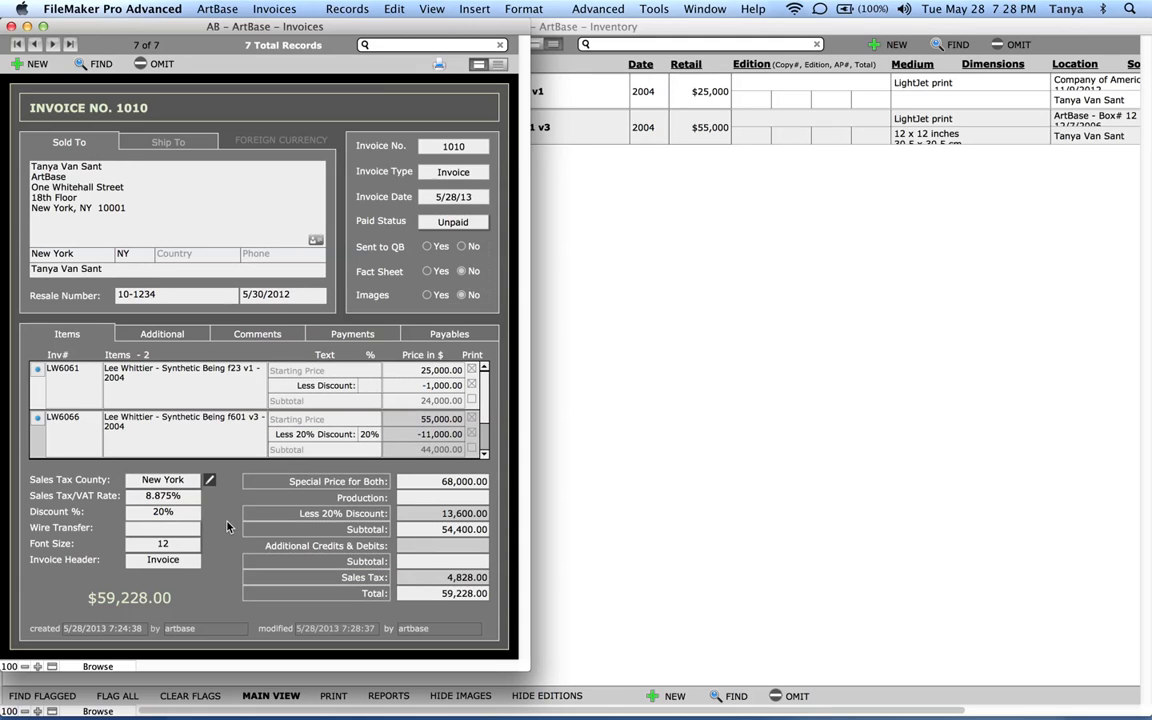
click(161, 531)
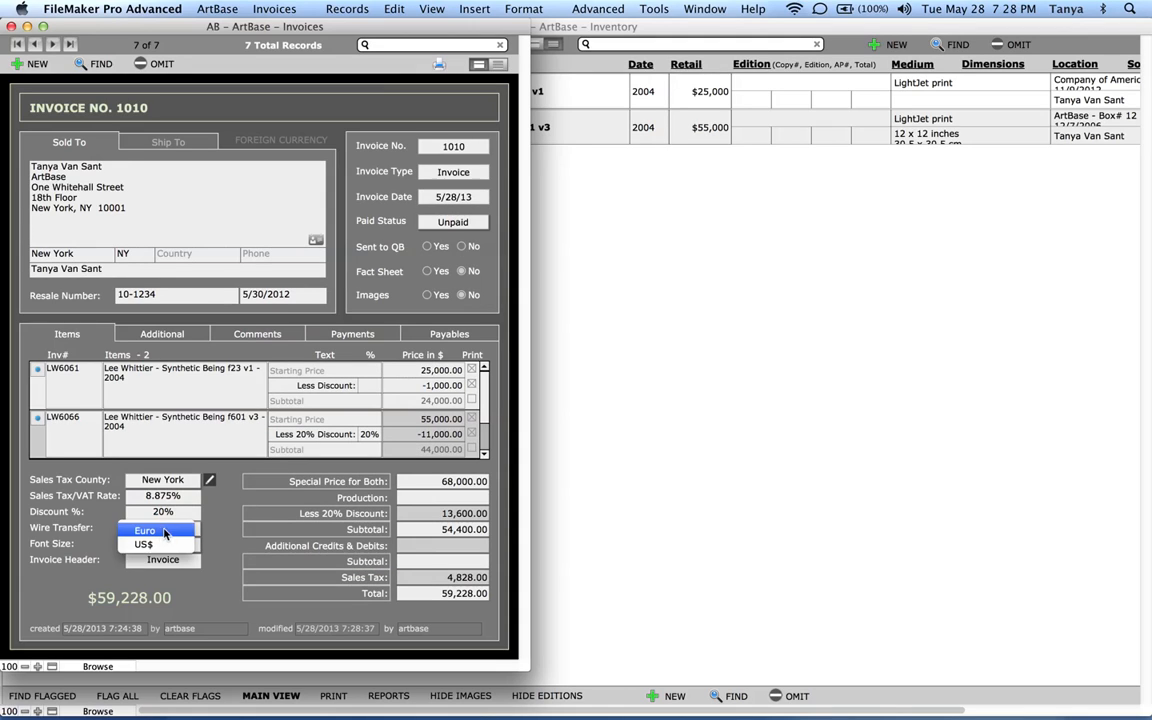
click(226, 538)
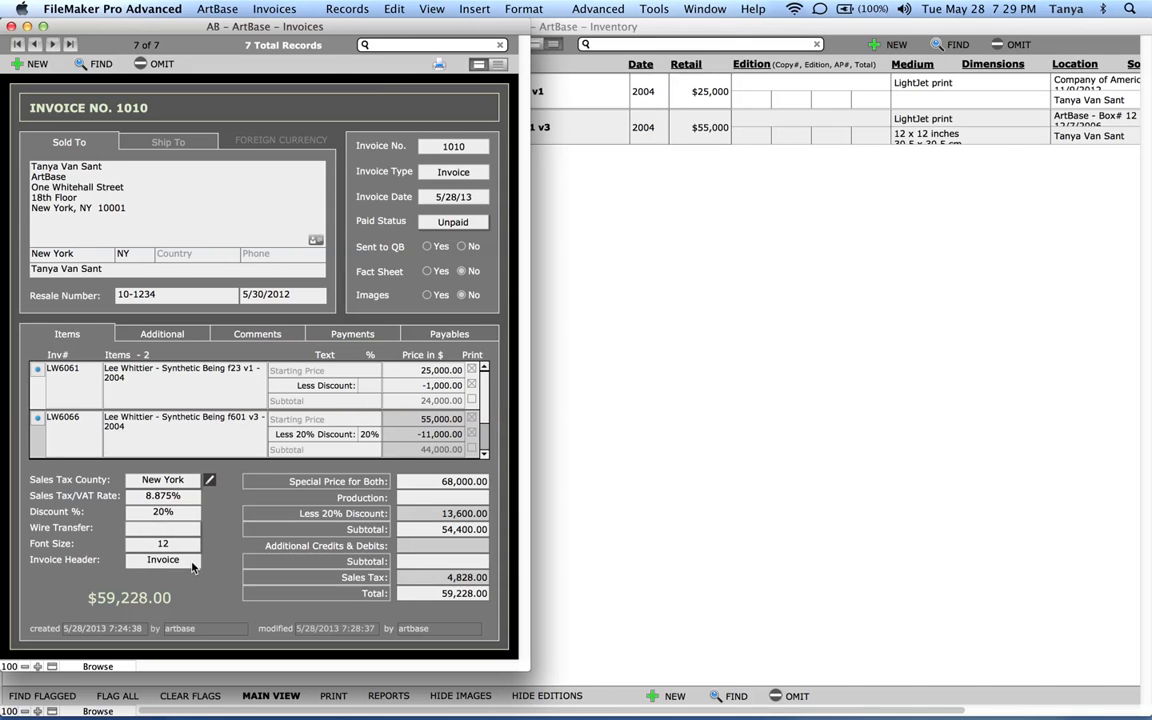
click(192, 563)
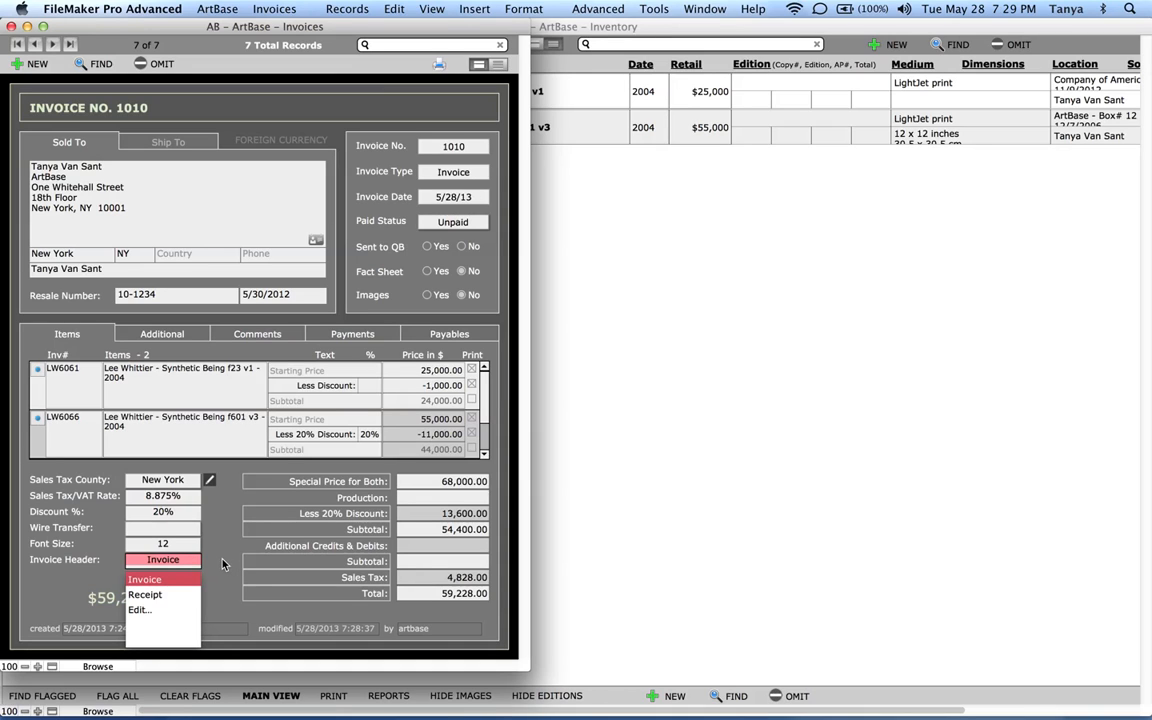
click(222, 564)
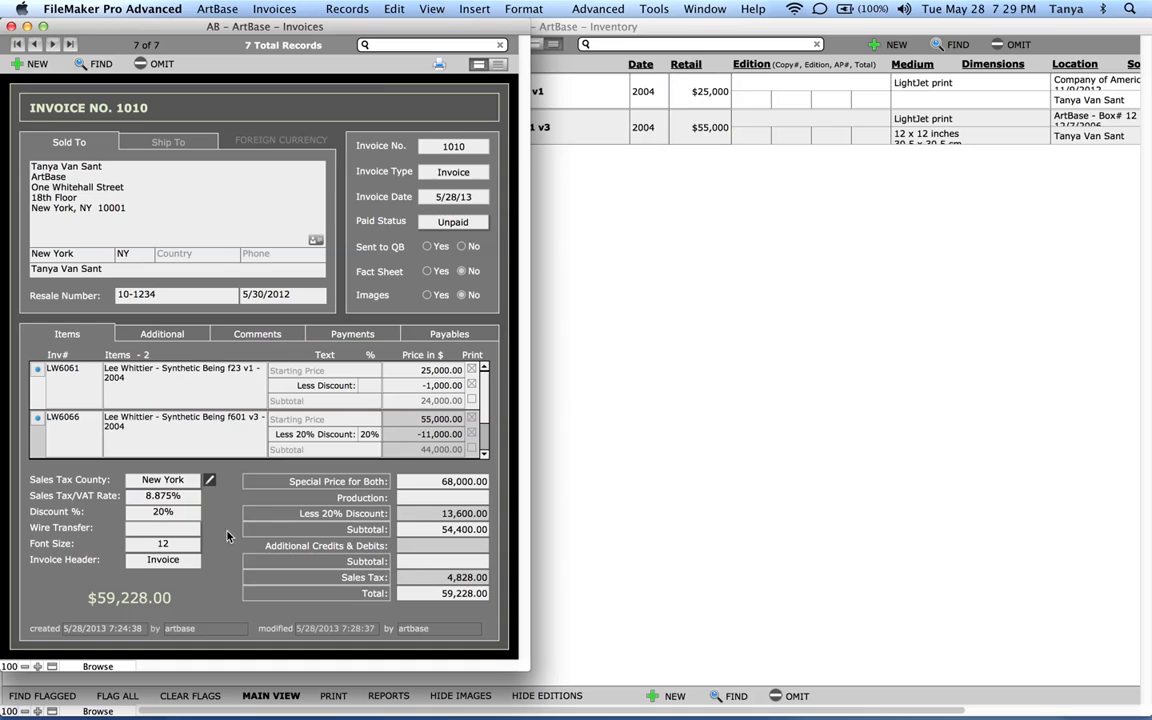
Step: Add a "Shipping:" entry of 200 to the invoice's additional credits and debits
click(186, 341)
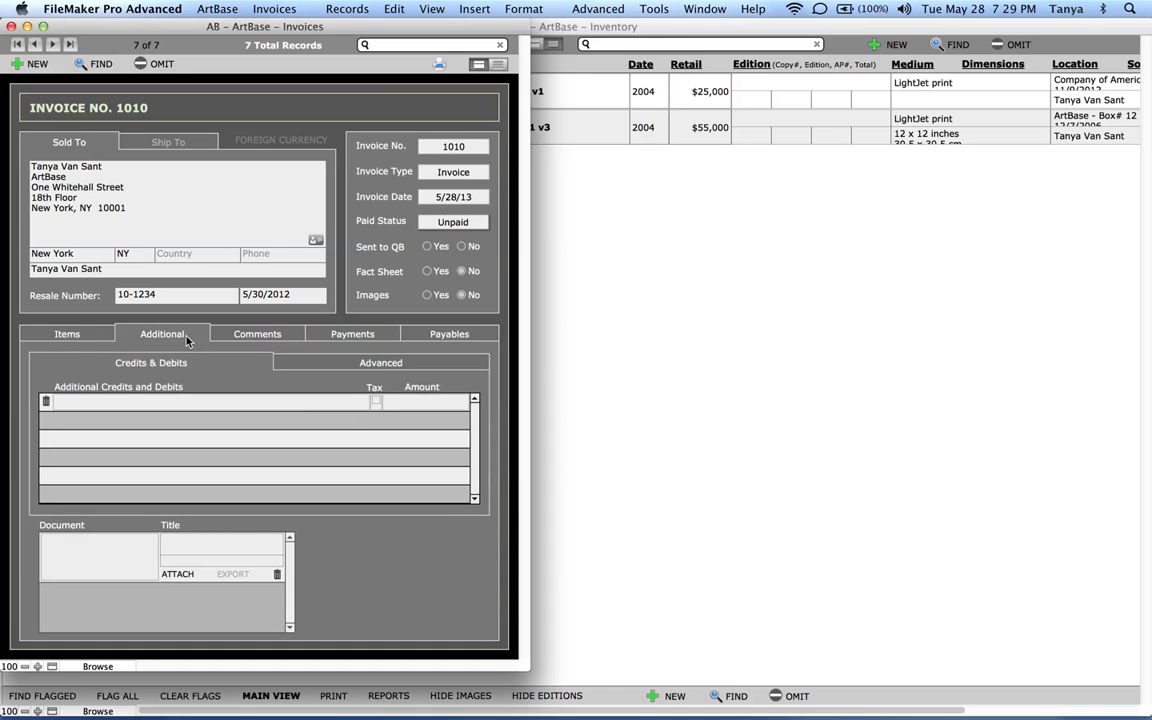
click(100, 402)
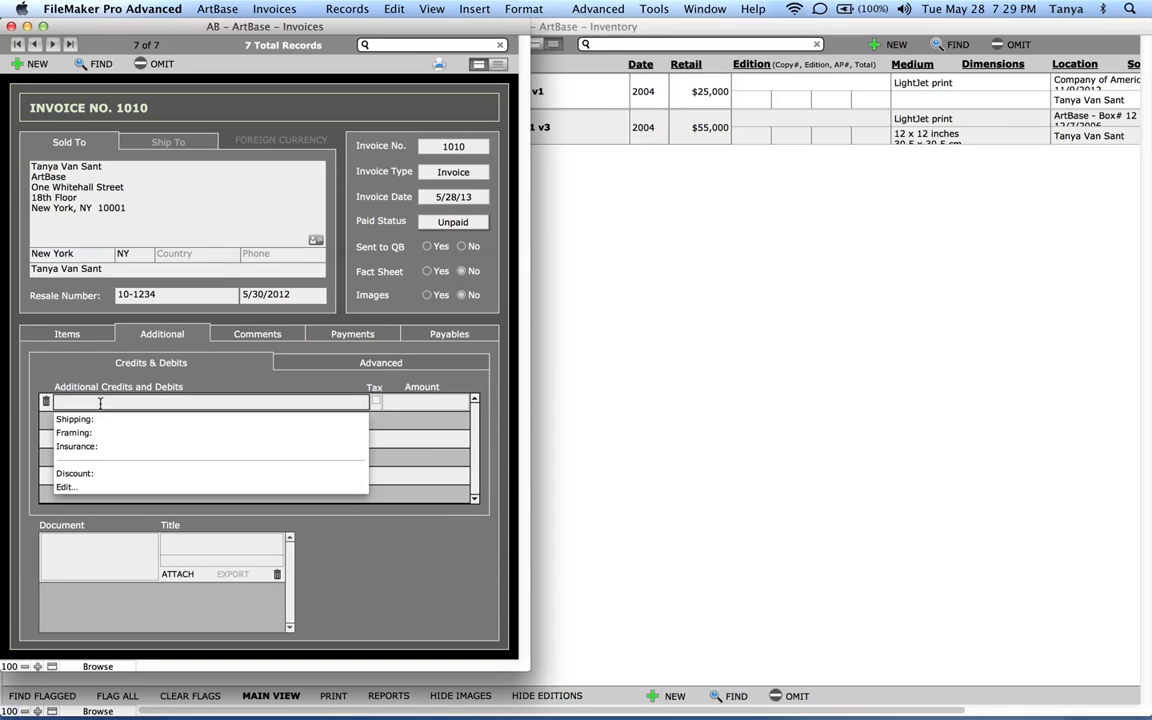
click(74, 419)
click(426, 403)
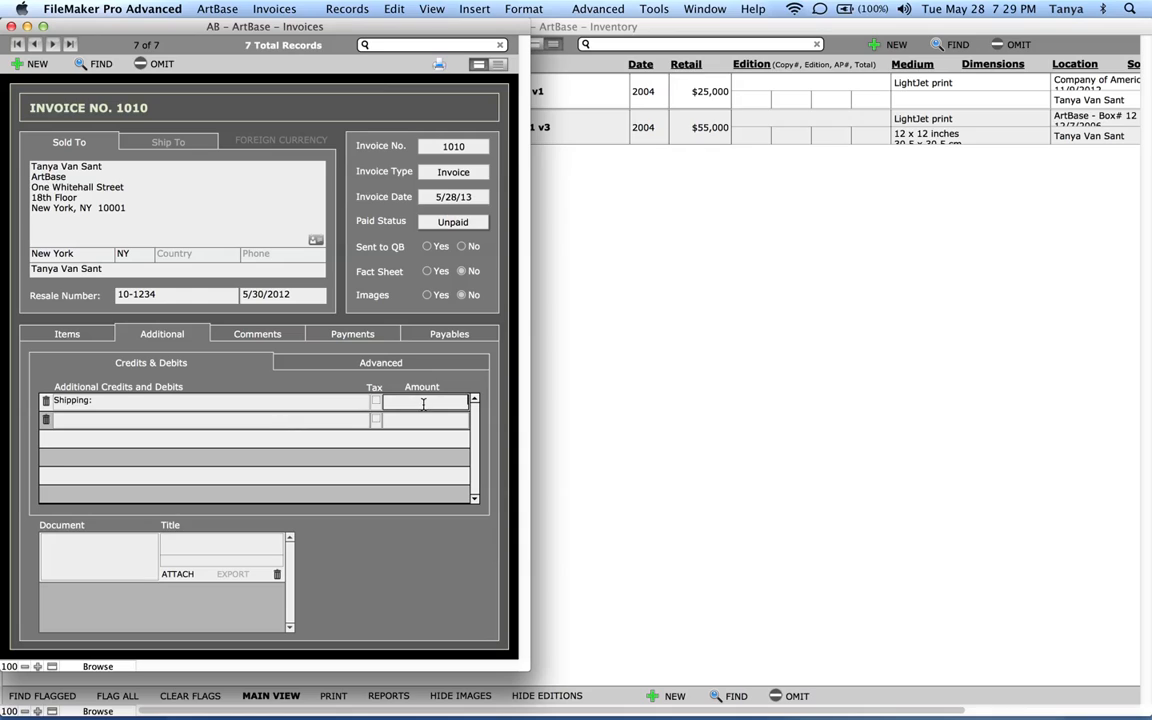
text(200)
click(416, 560)
Step: Set the type of the additional shipping entry to Shipping in the advanced credit and debit settings
click(419, 368)
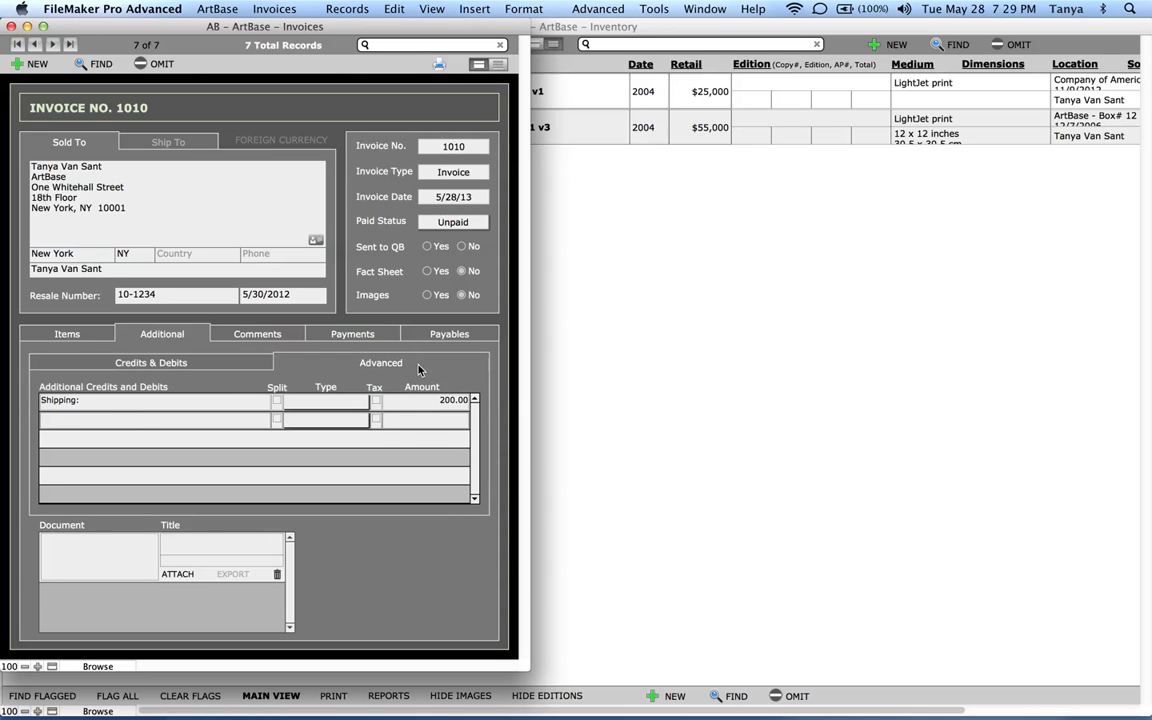
click(327, 408)
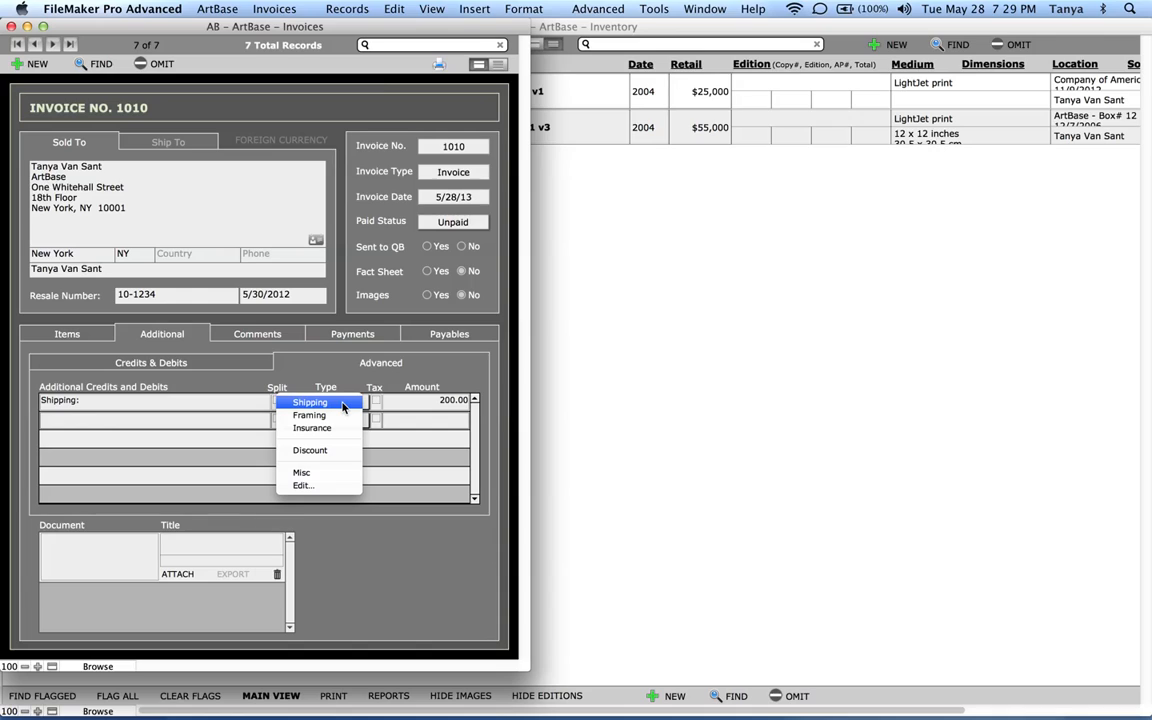
click(343, 404)
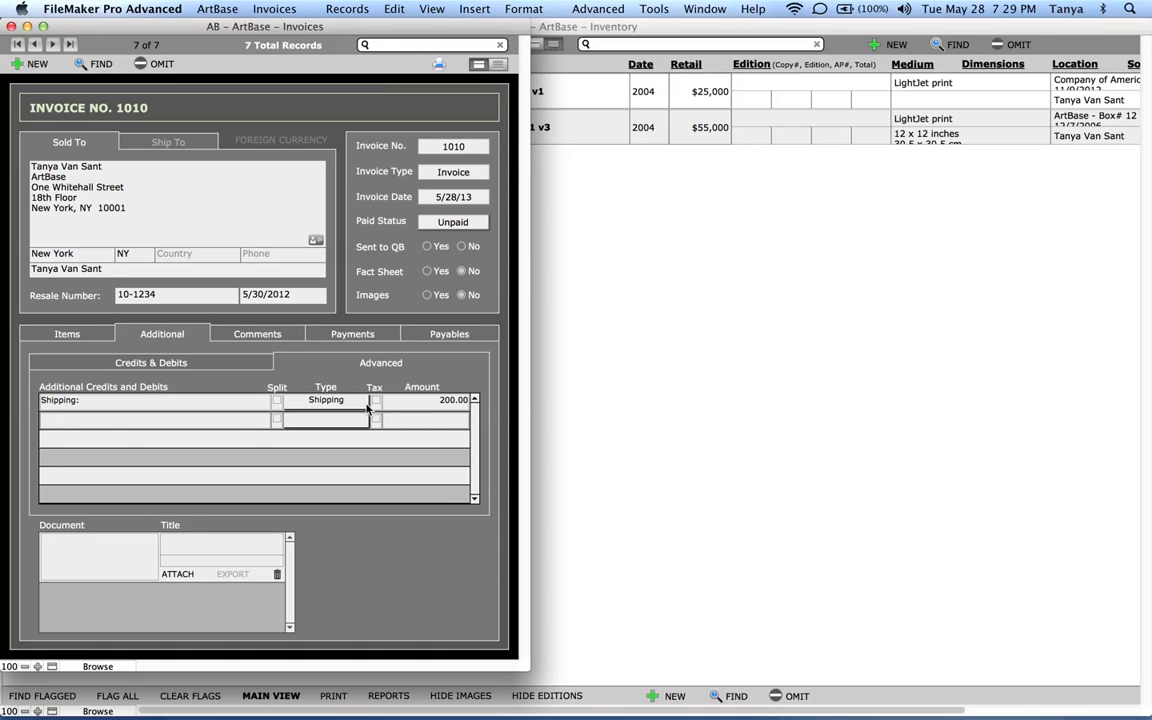
click(355, 400)
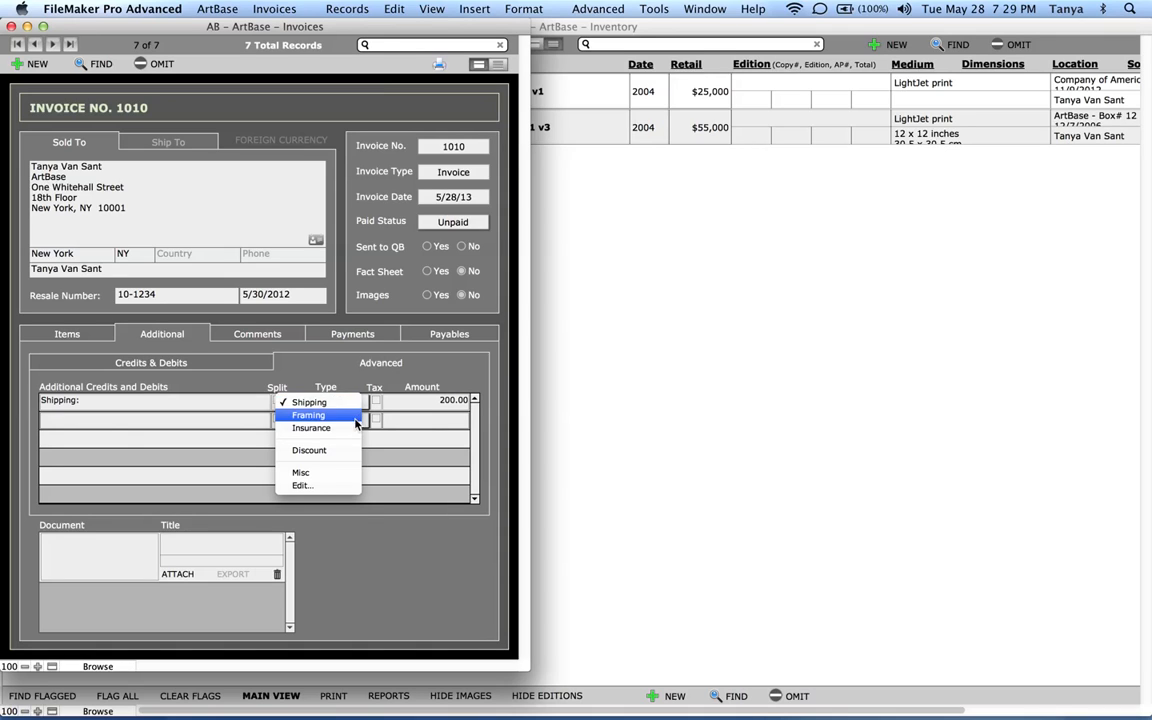
click(332, 368)
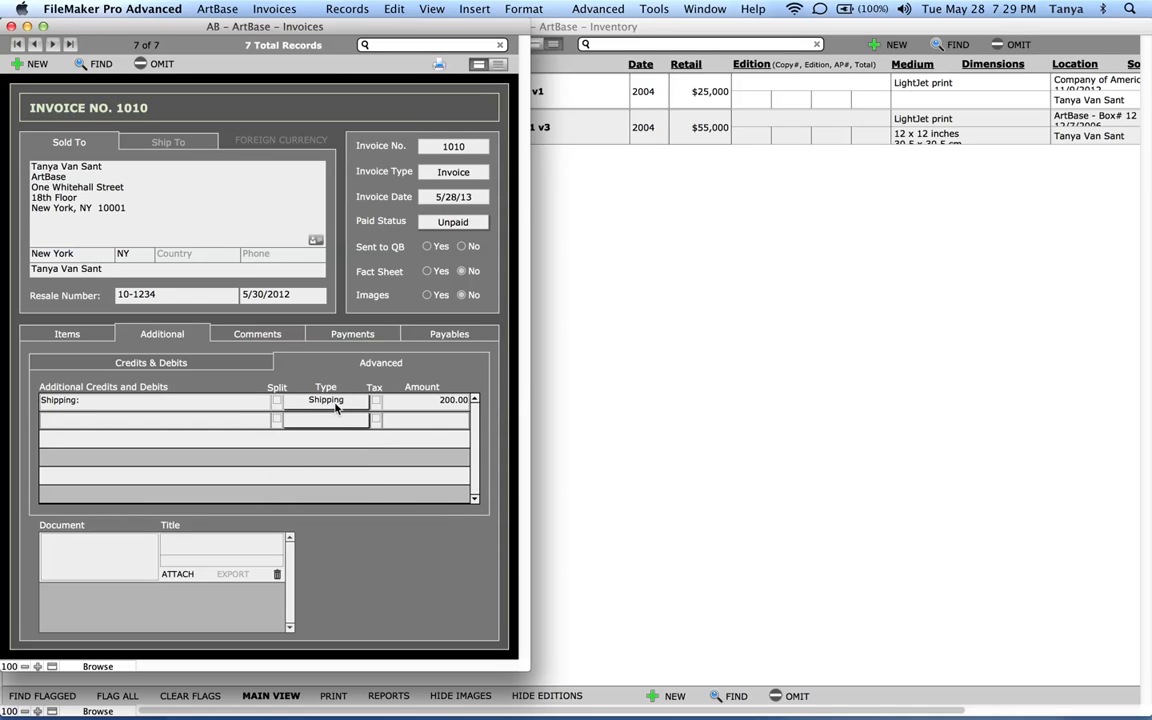
Step: Change the amount of the additional entry to -2,000 and return to the invoice items and totals
click(452, 400)
click(462, 374)
click(70, 334)
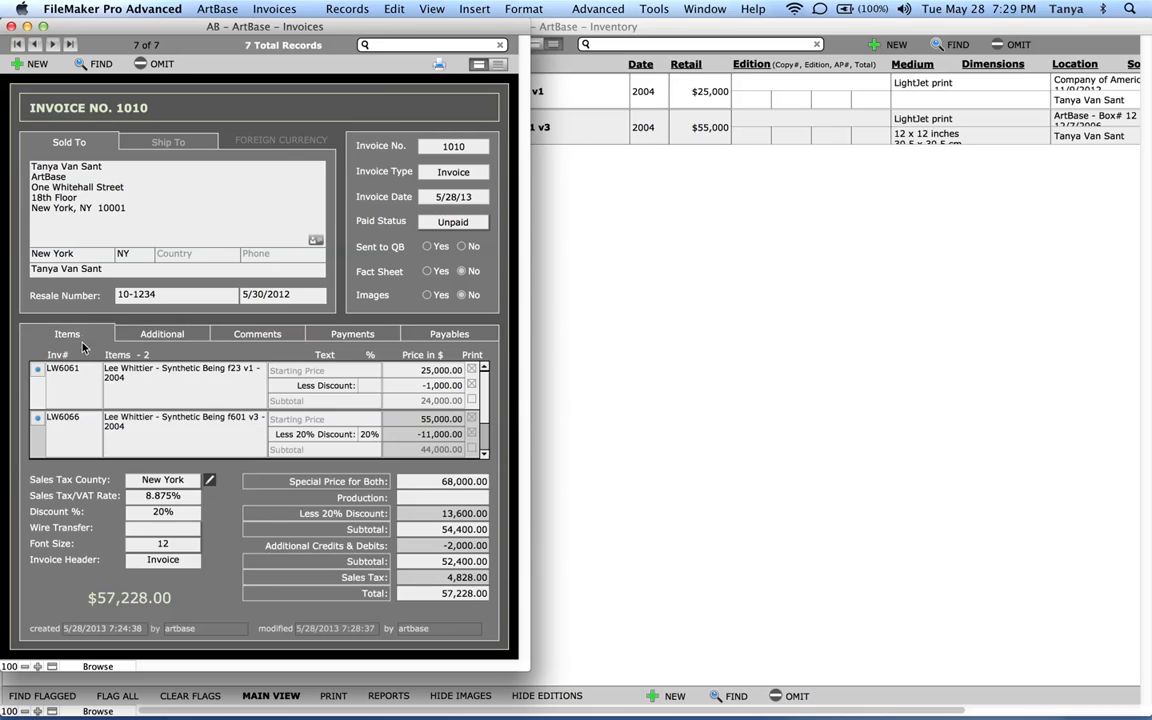
Step: Clear the discount percentage for the whole invoice
click(179, 514)
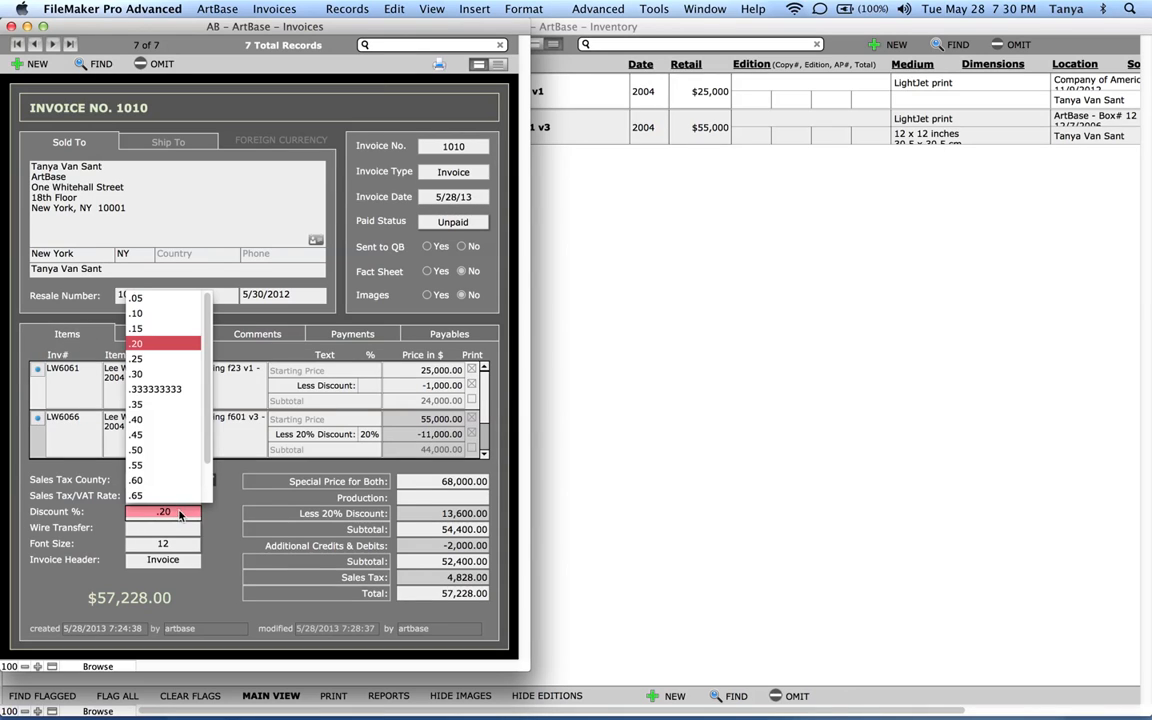
key(BackSpace)
click(220, 517)
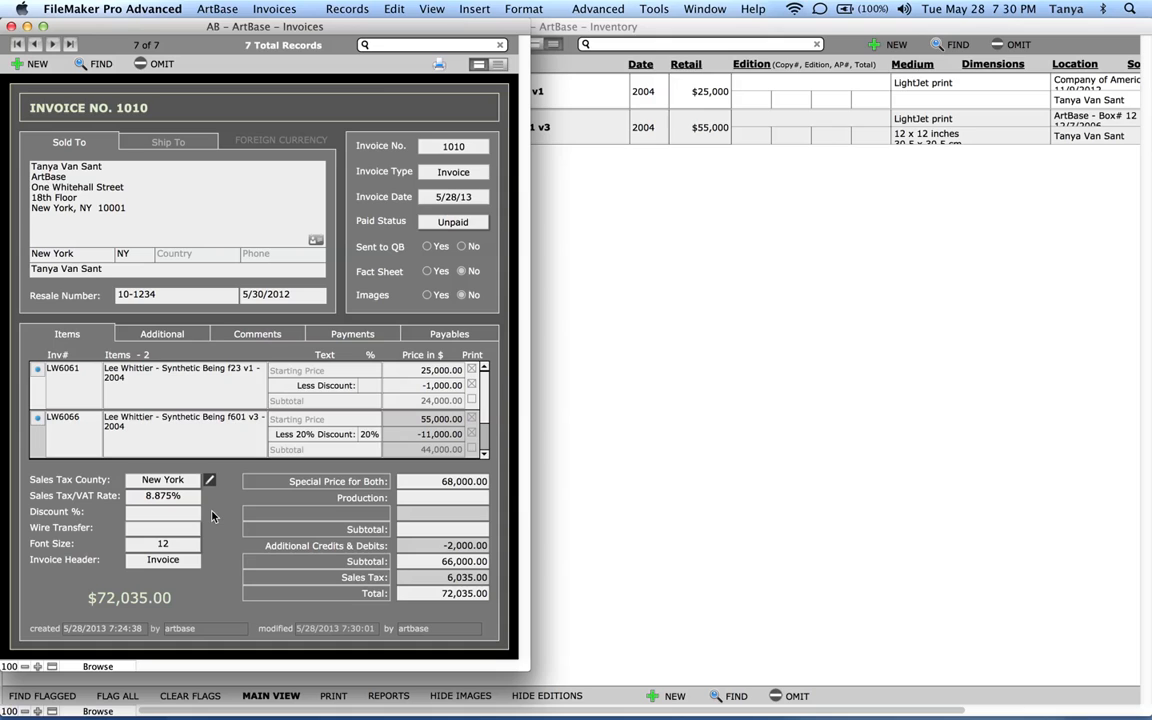
Step: Change the additional entry's description to "Discount:" and its type to Discount, and preview the printed invoice, returning to the record
click(195, 335)
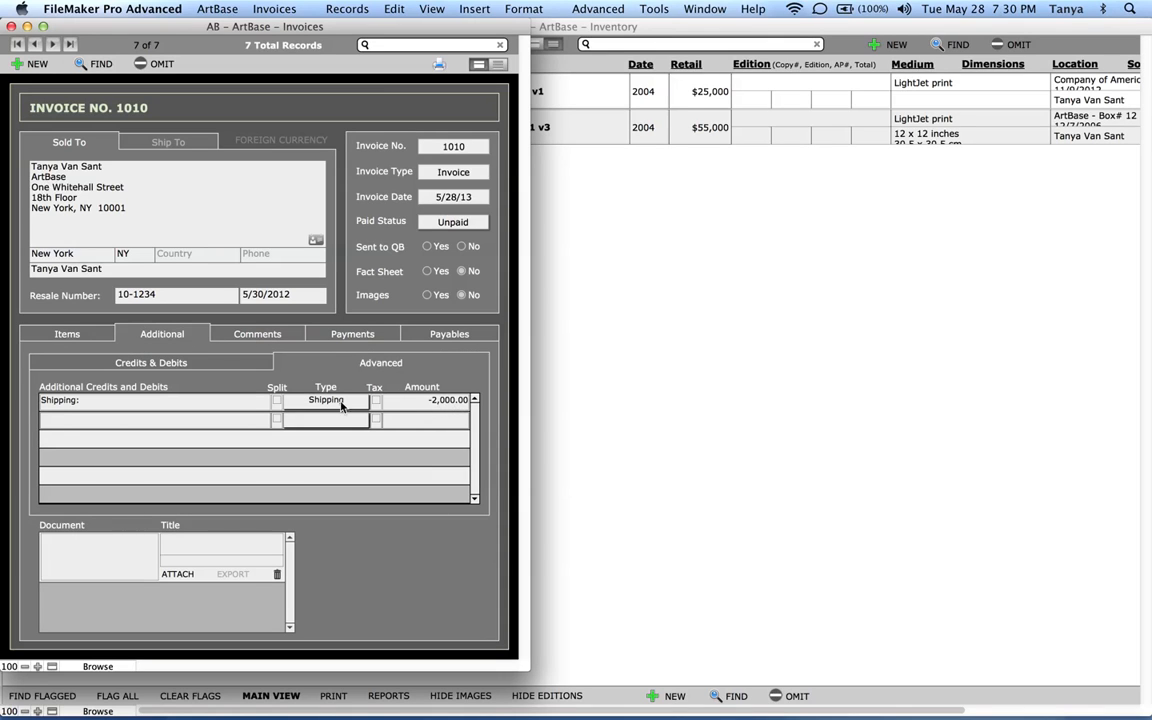
click(204, 402)
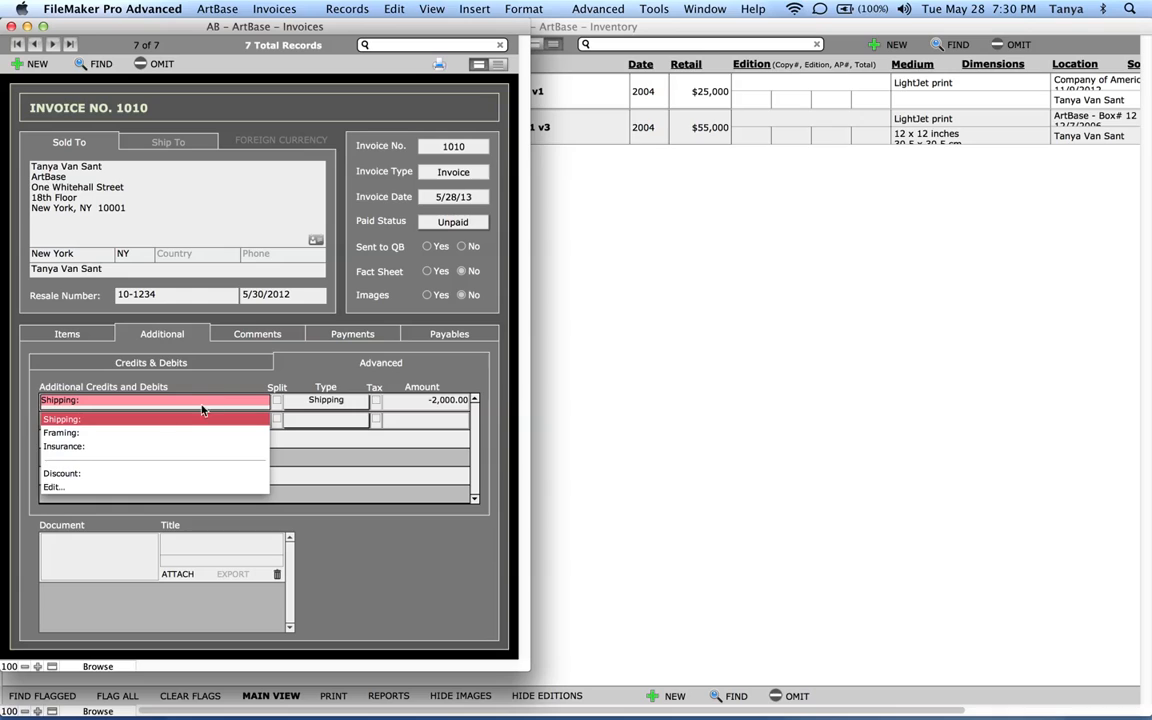
click(66, 474)
click(341, 402)
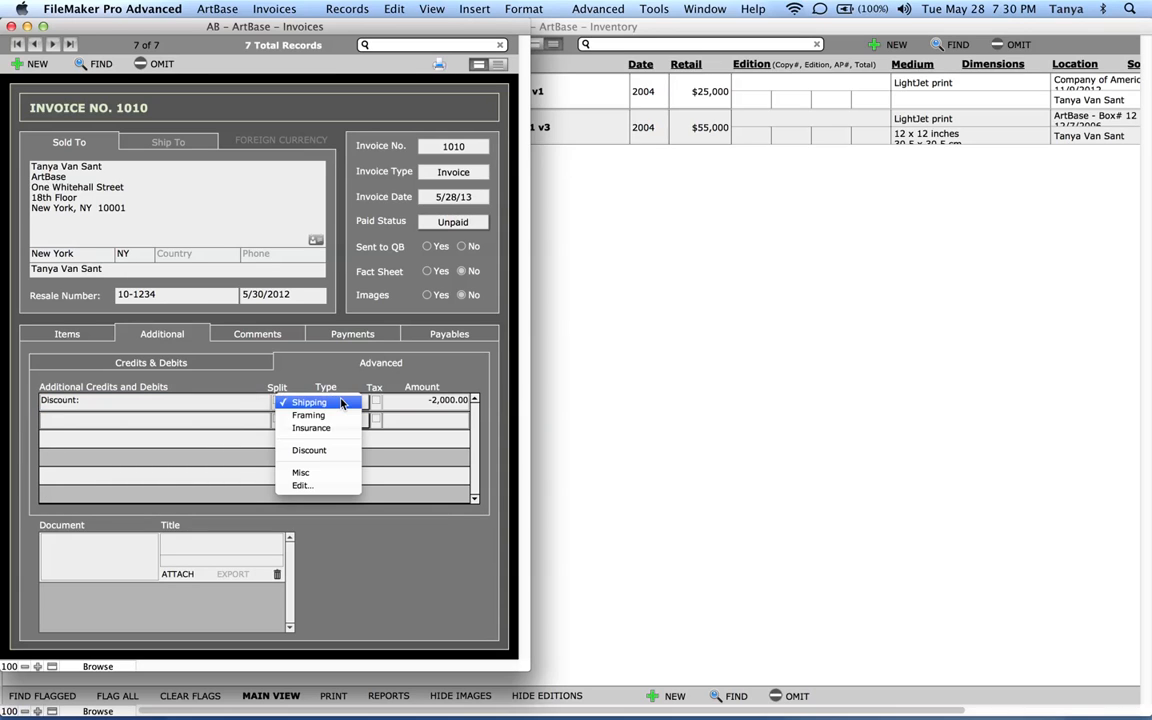
click(335, 440)
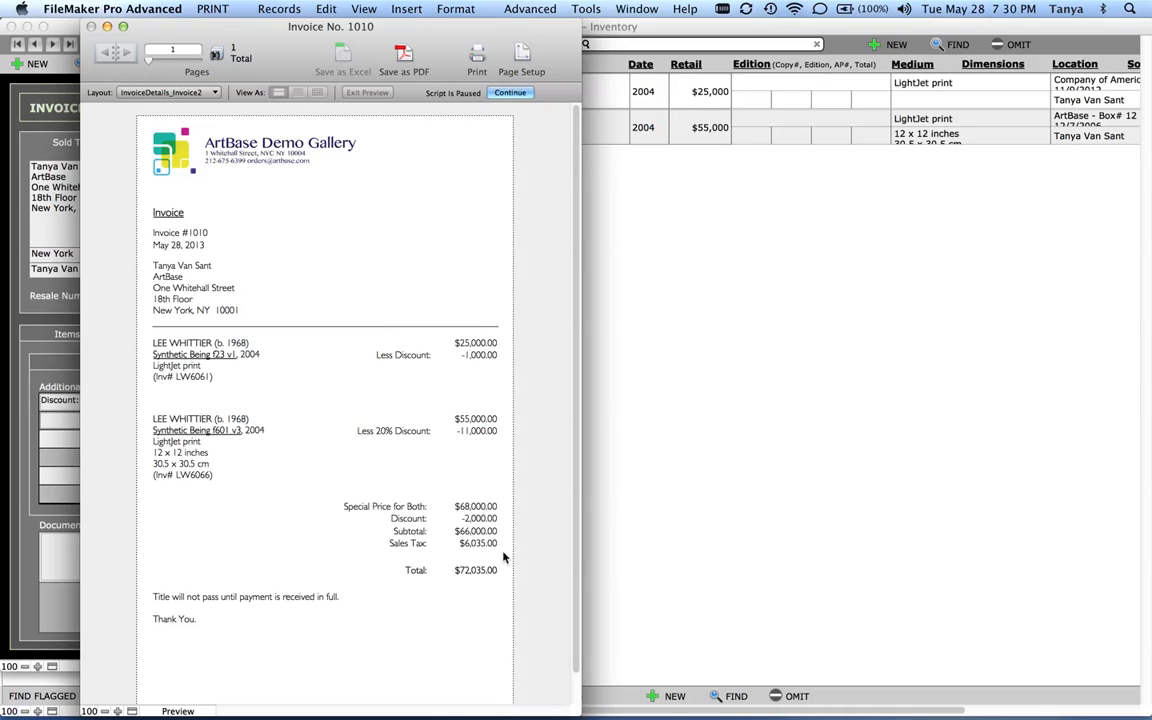
click(510, 92)
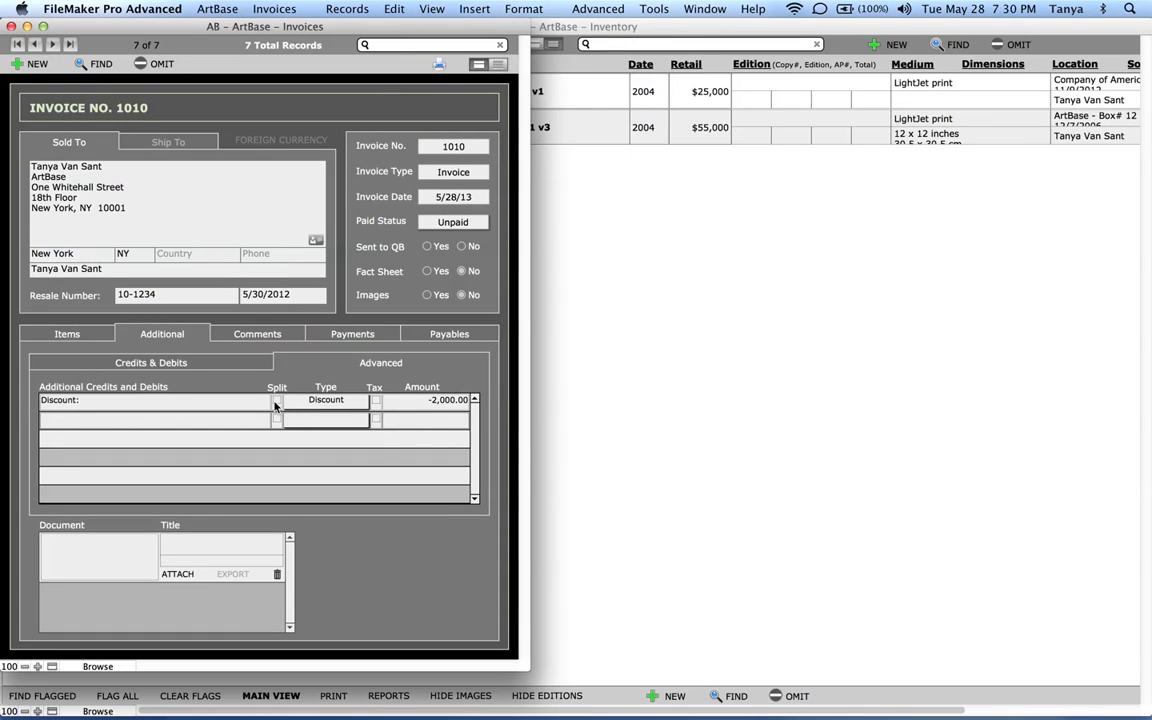
Step: Mark the additional discount entry as split and switch to the inventory list of the two works
click(277, 401)
click(599, 270)
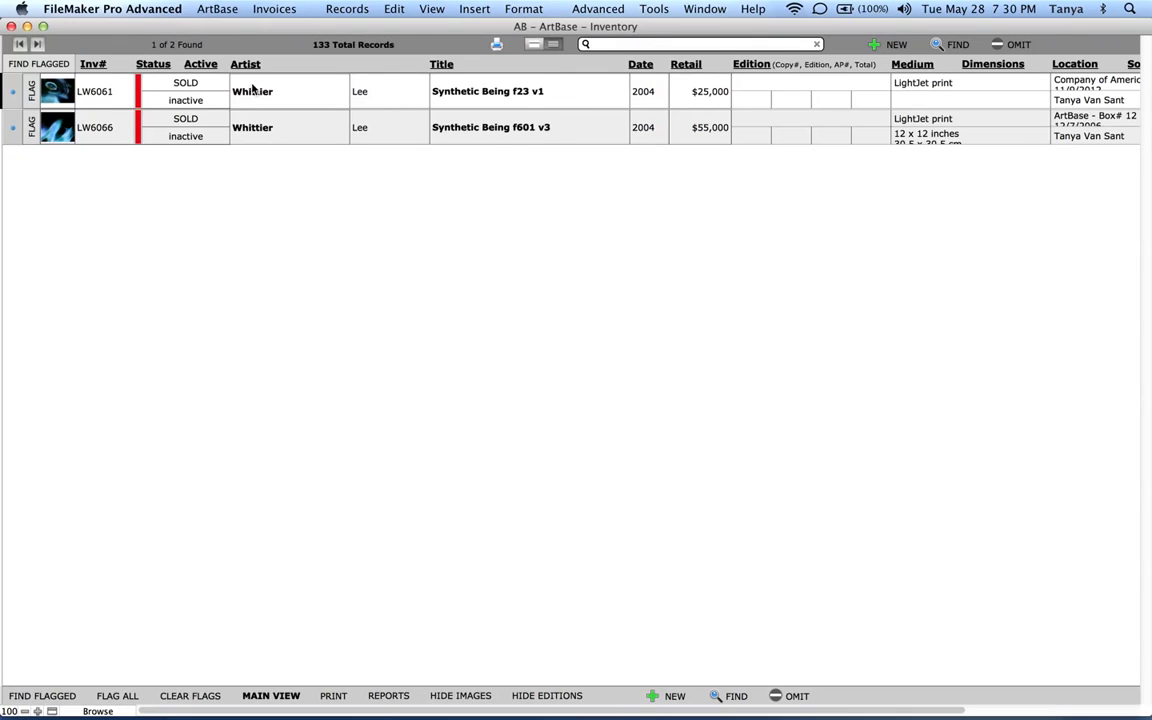
Step: Open the inventory record of artwork LW6061, view its sales information, and return to the invoice items
click(14, 97)
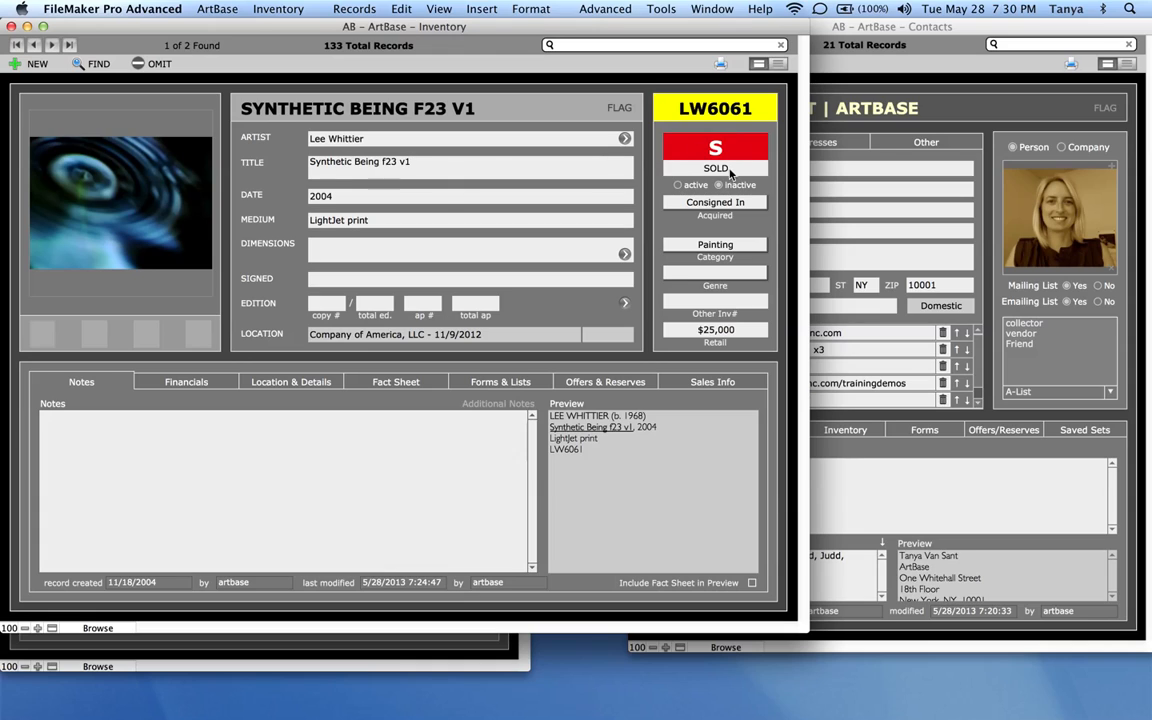
click(726, 383)
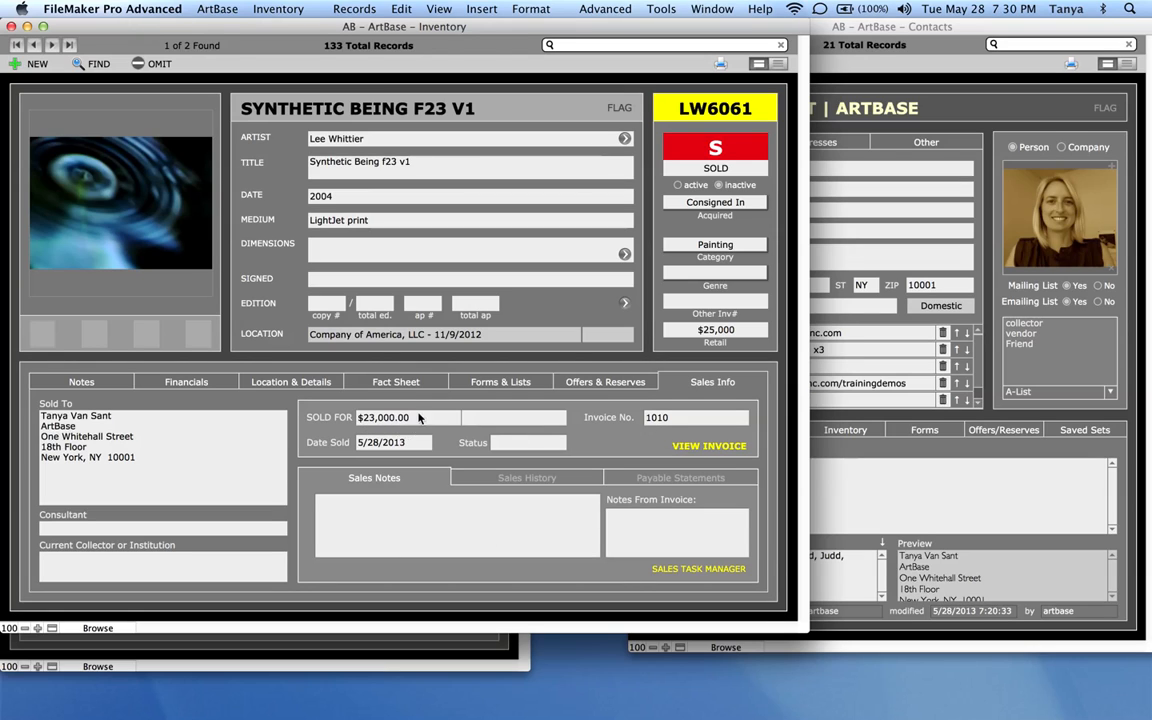
click(487, 648)
click(66, 334)
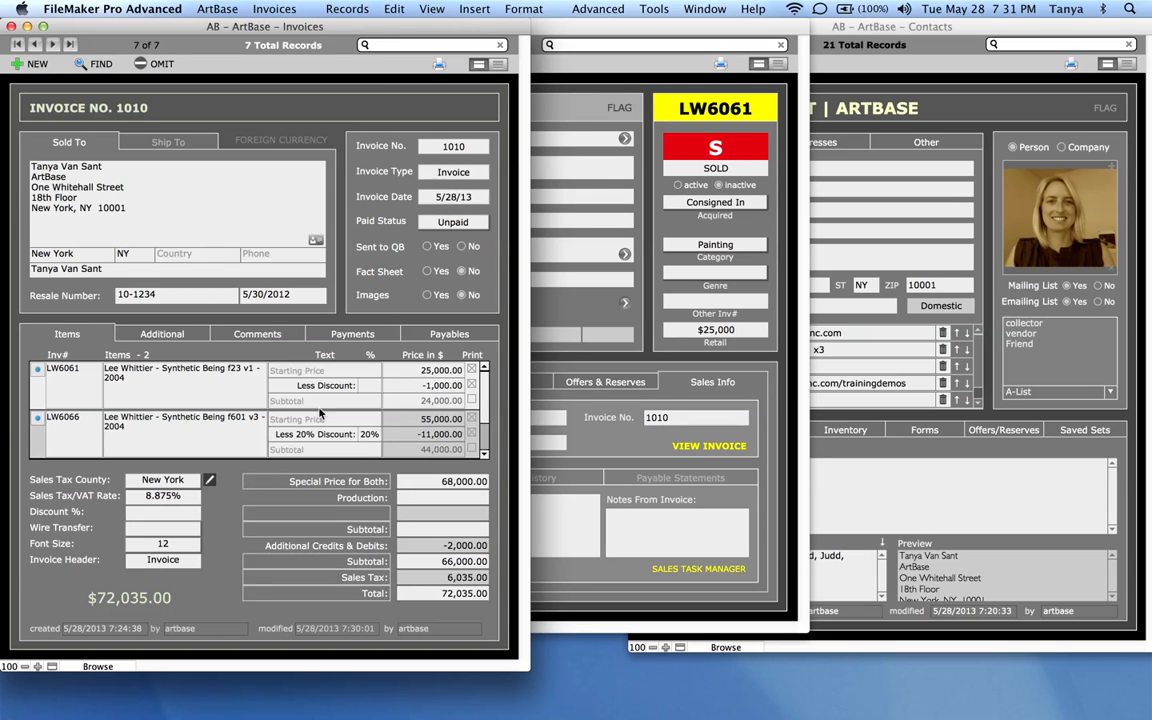
Step: Compare the split additional discount and item prices on the invoice with the sold-for amount on the artwork's inventory record
click(203, 340)
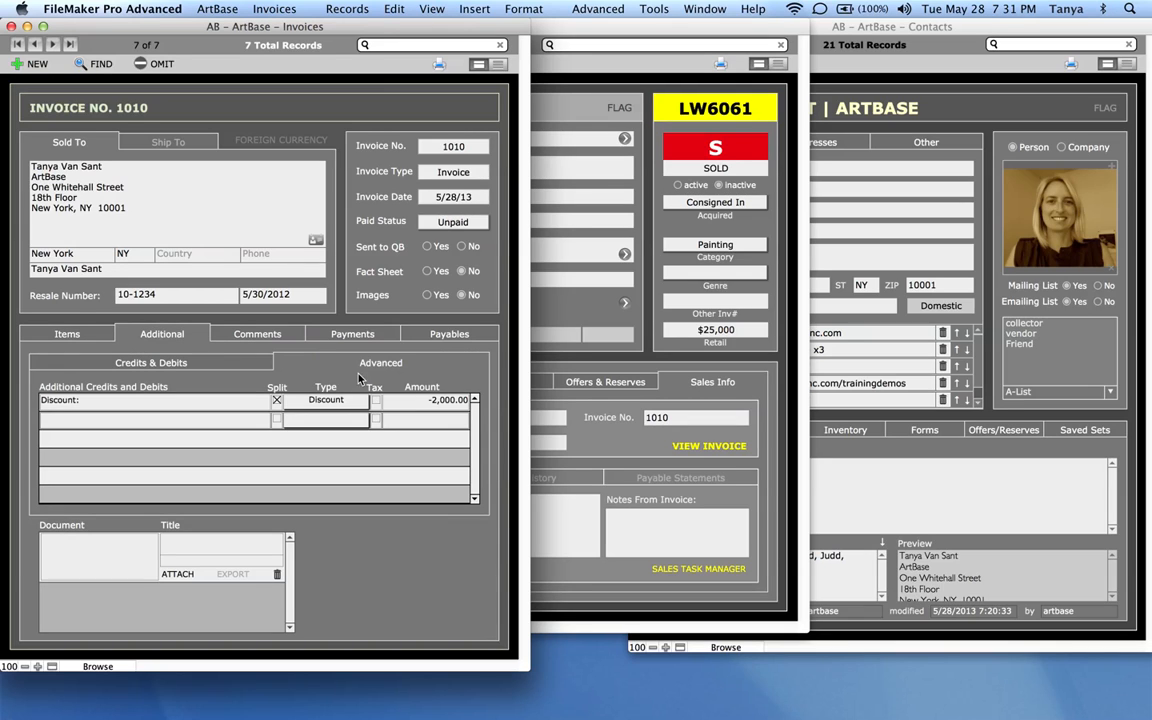
click(279, 402)
click(95, 334)
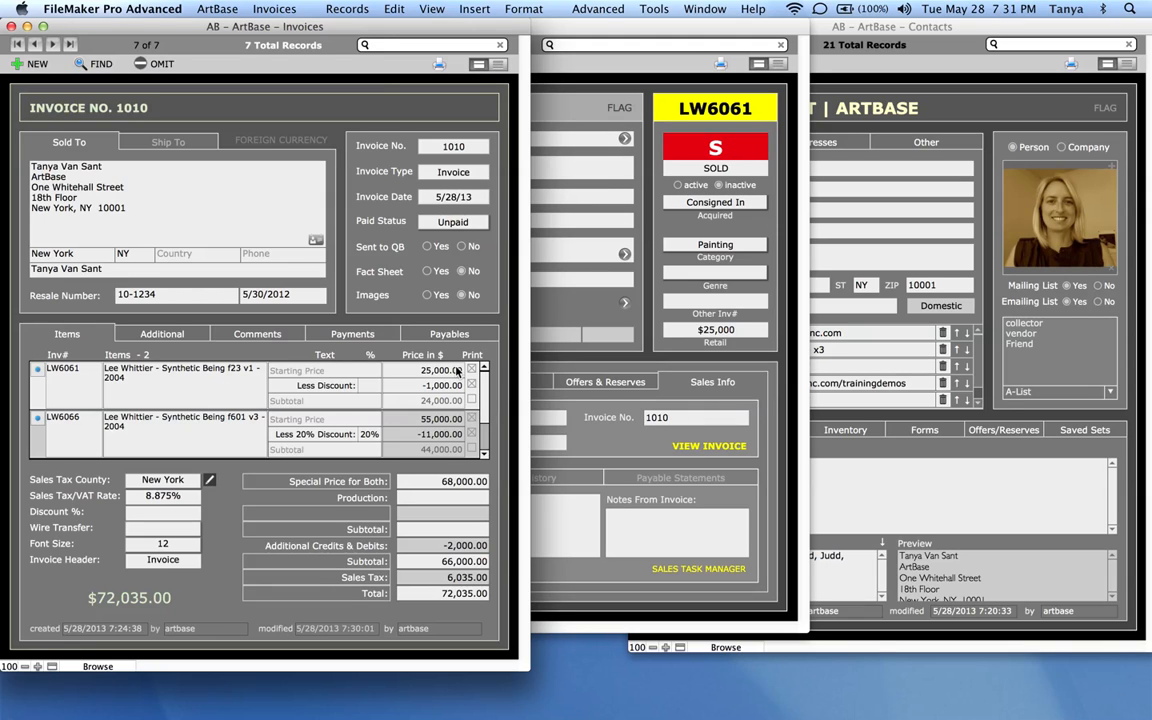
click(628, 445)
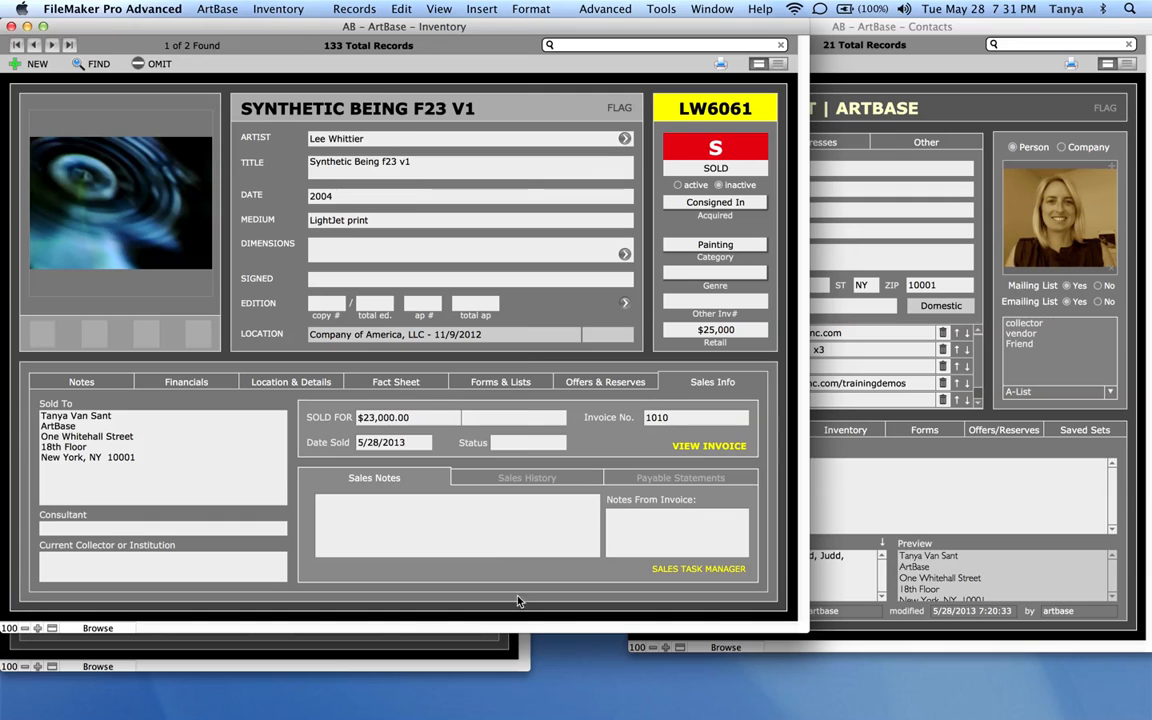
click(487, 647)
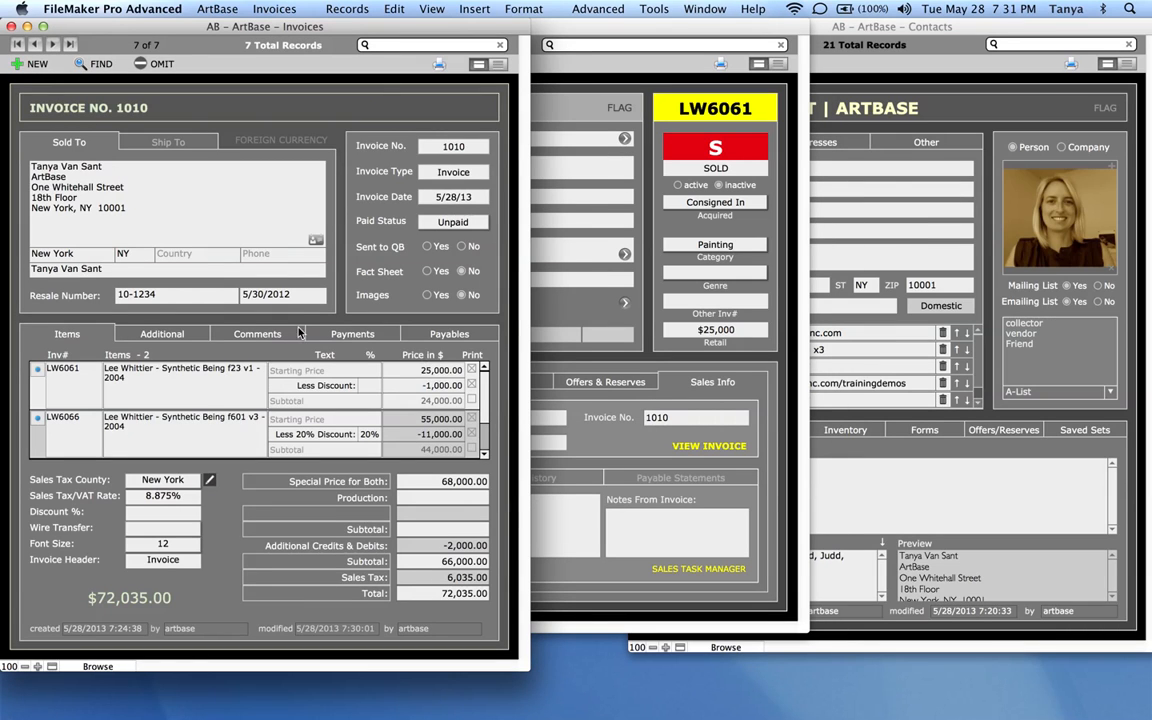
click(193, 336)
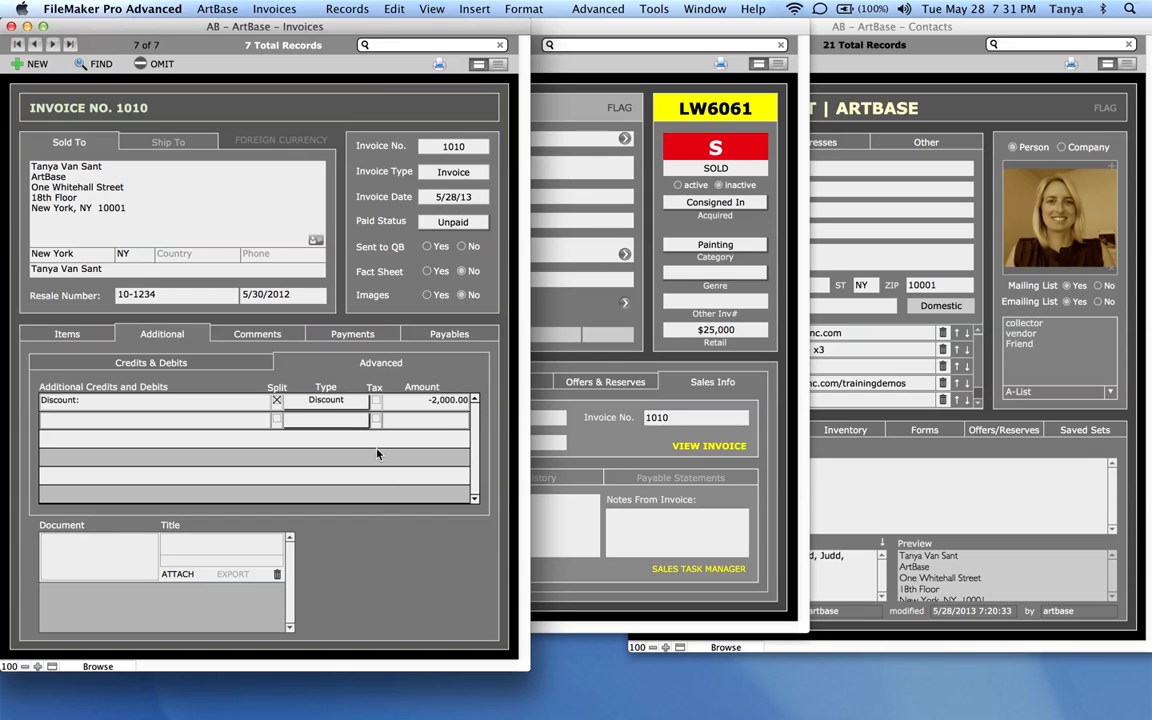
Step: Replace the word "received" in the invoice comments with "yyyyy"
click(277, 338)
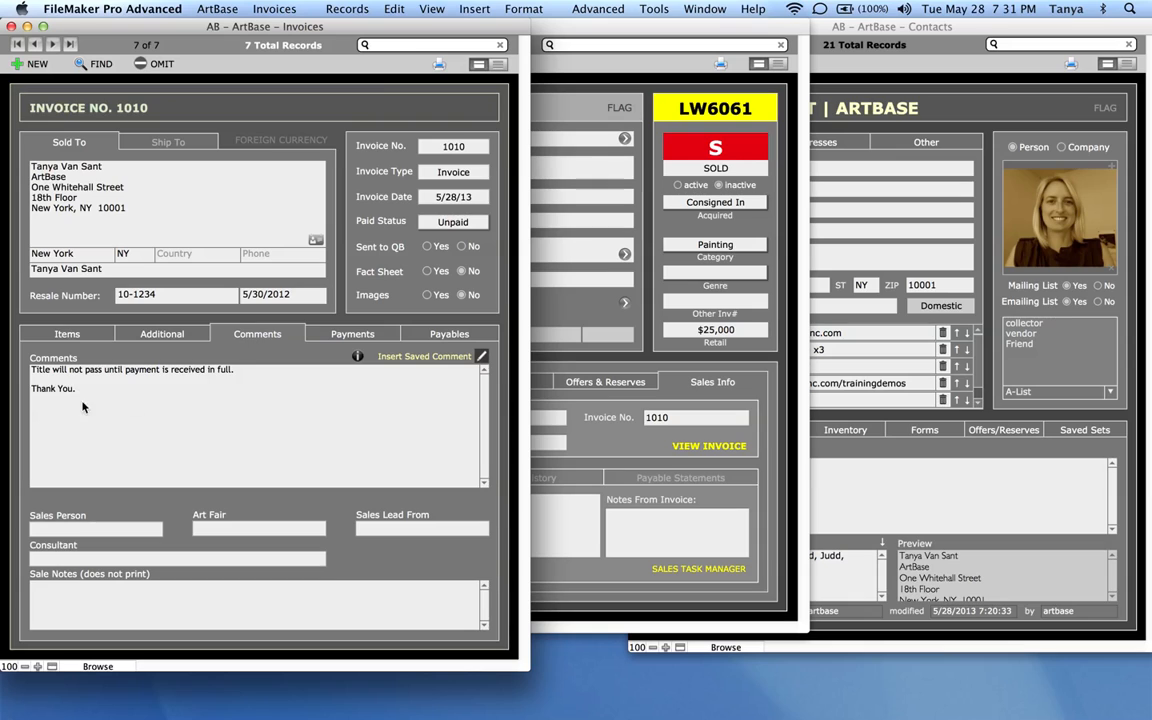
triple_click(67, 371)
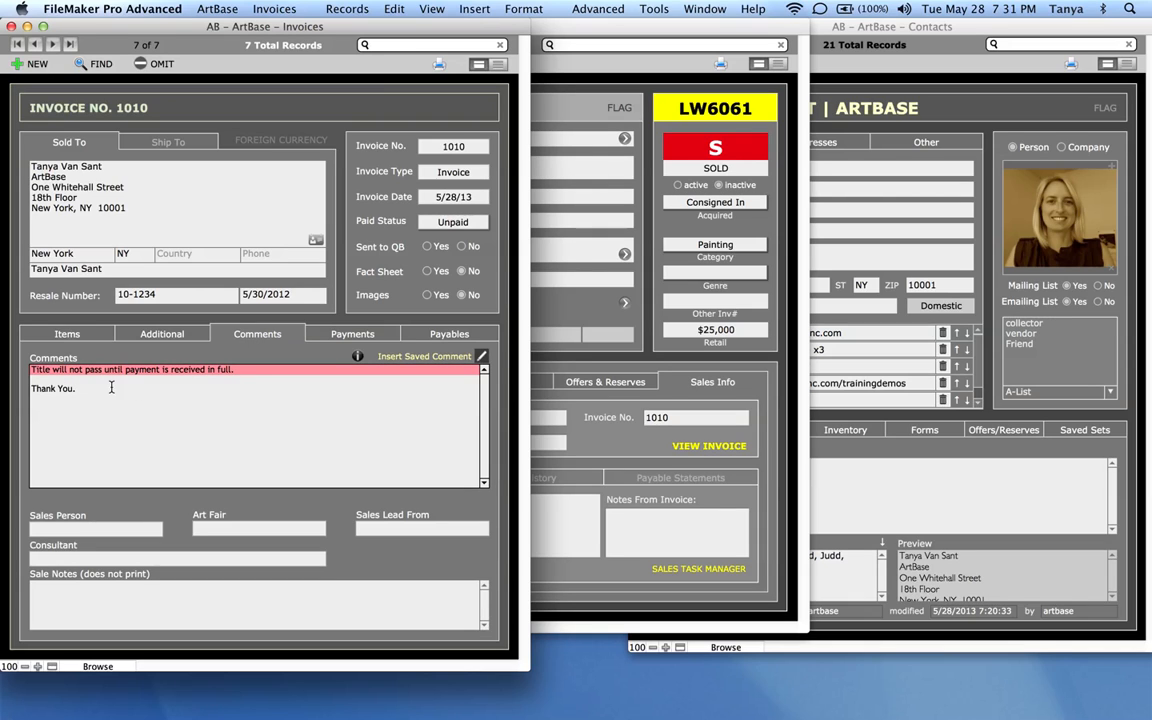
triple_click(81, 390)
click(171, 410)
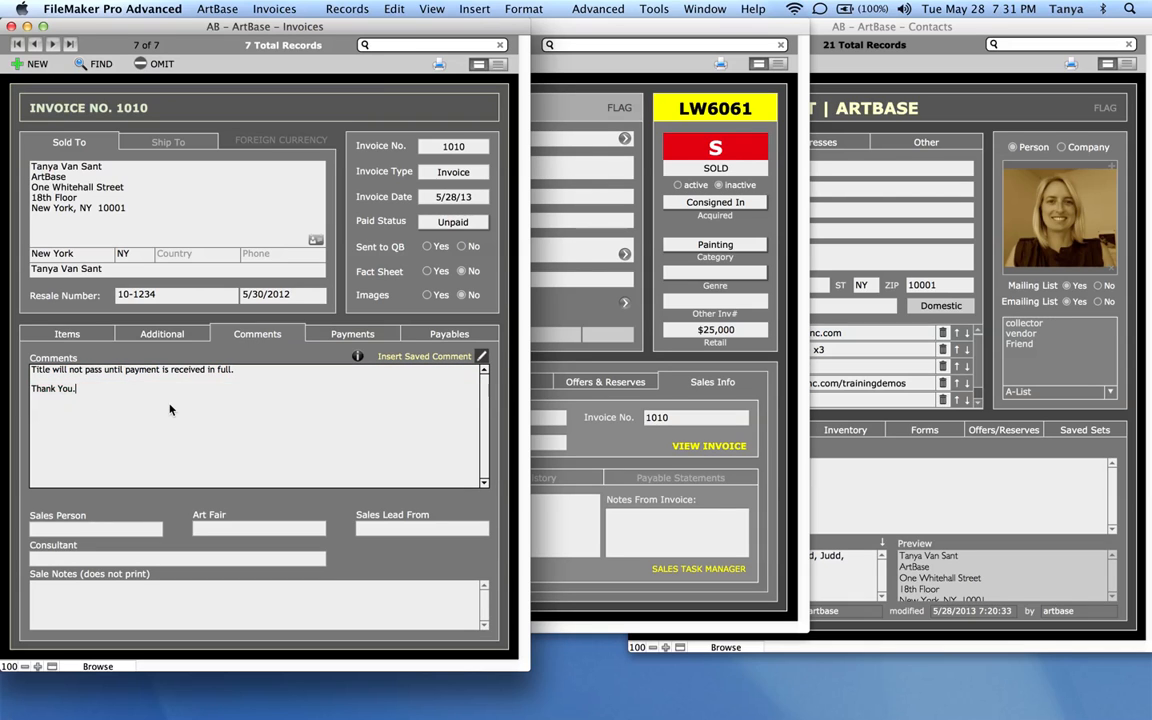
drag(211, 425, 35, 346)
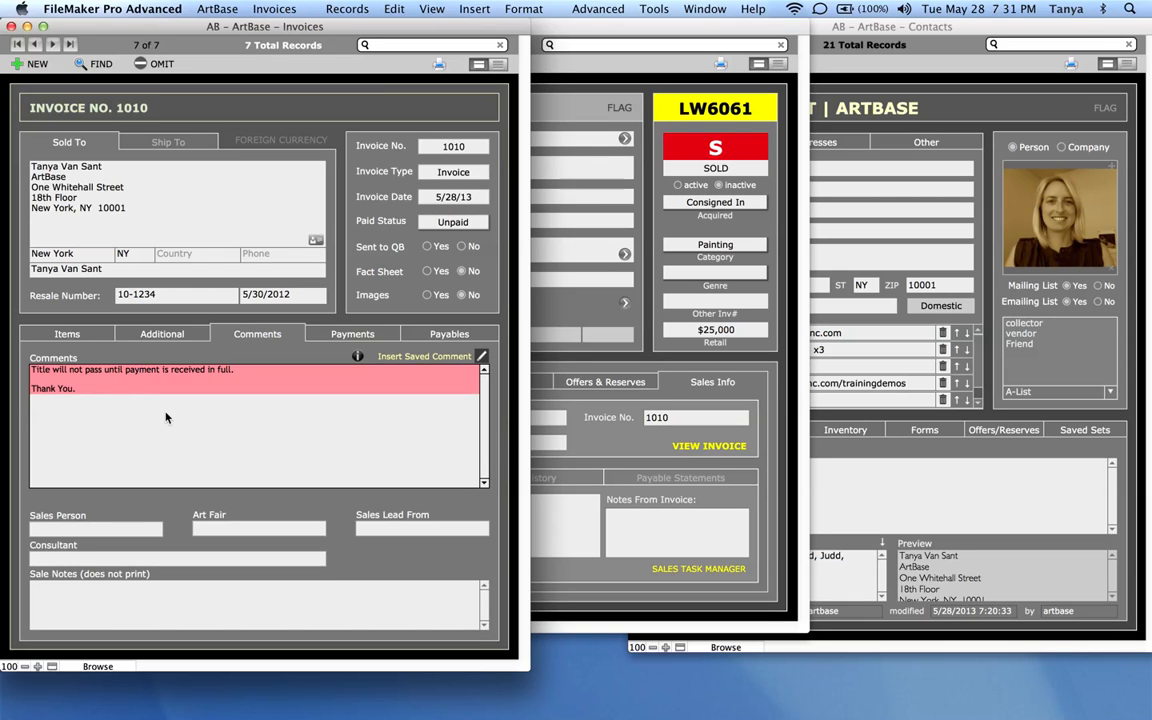
click(166, 418)
double_click(189, 370)
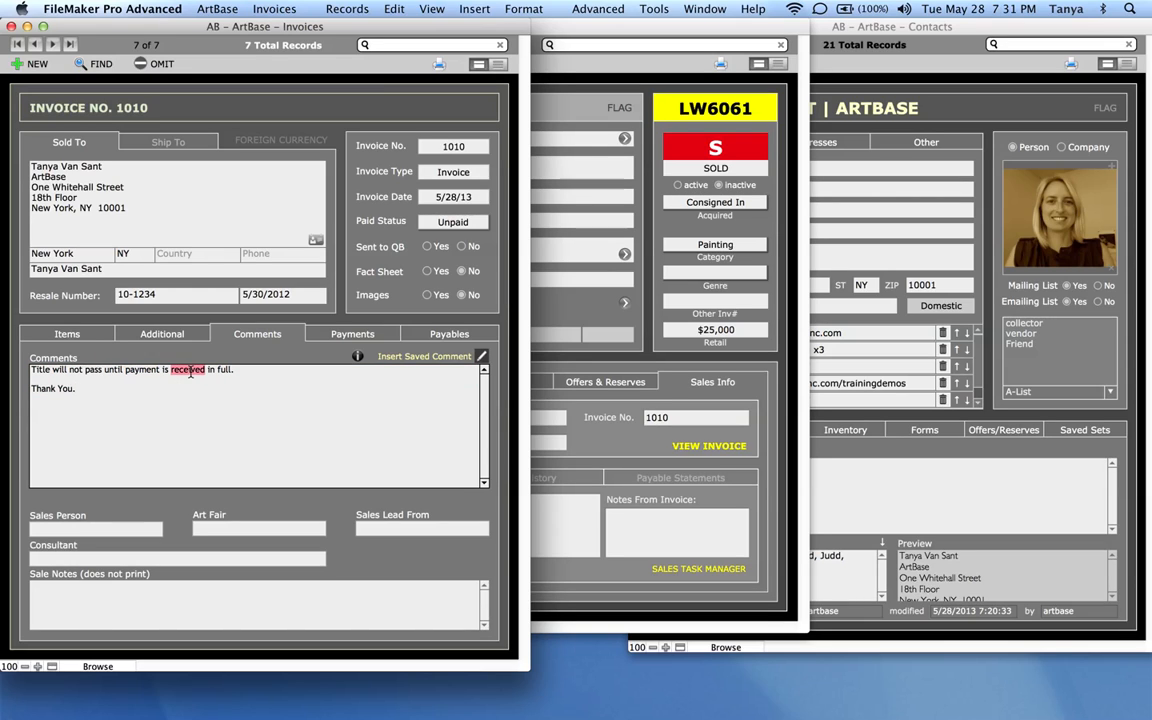
text(yyyyy)
Step: Insert the saved Shipping comment into the invoice comments, and view the default and saved invoice comments in the settings
click(432, 358)
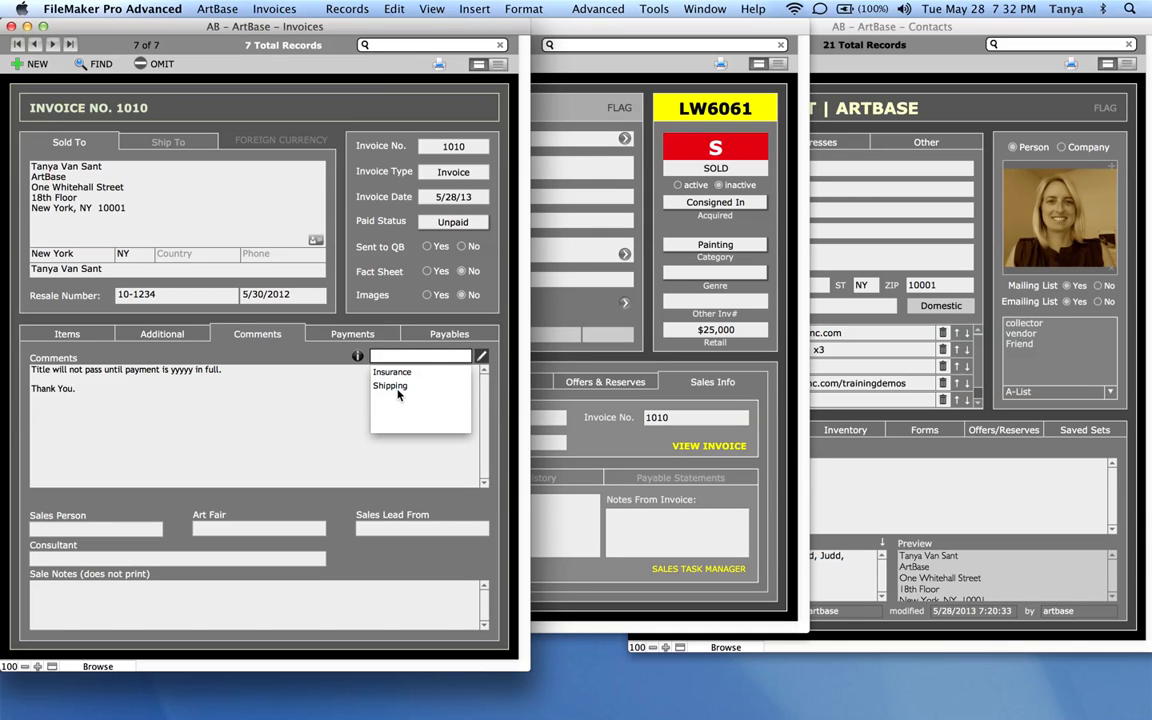
click(397, 387)
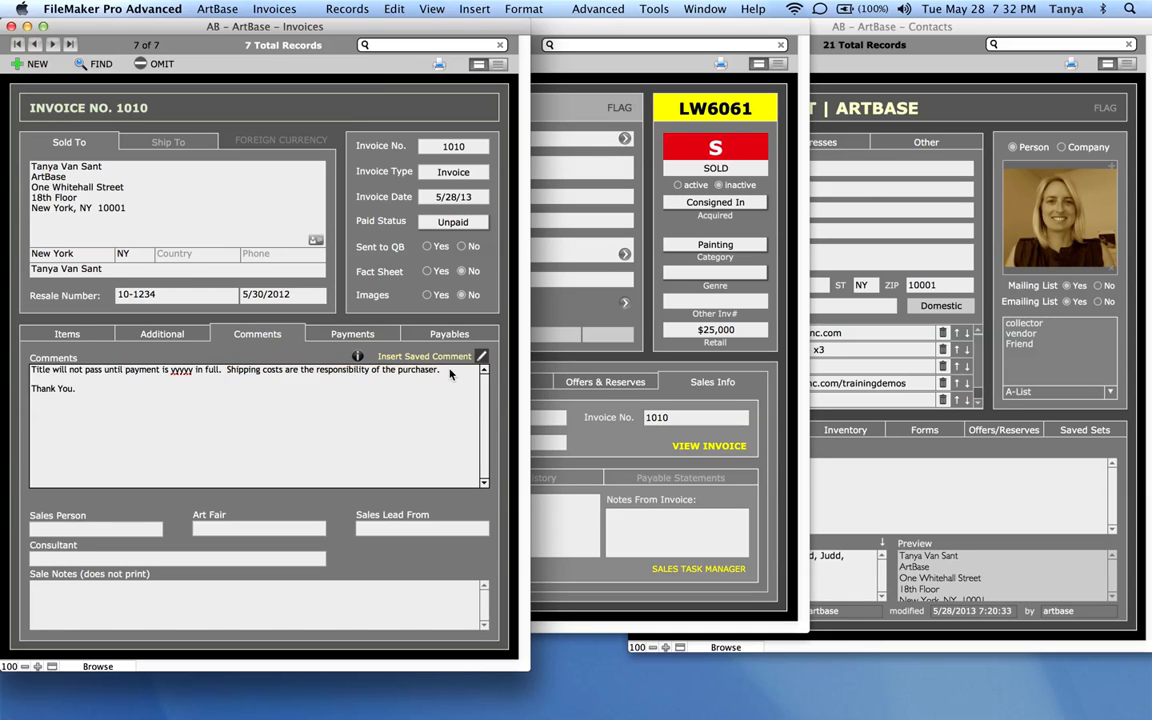
double_click(352, 371)
click(452, 375)
click(483, 362)
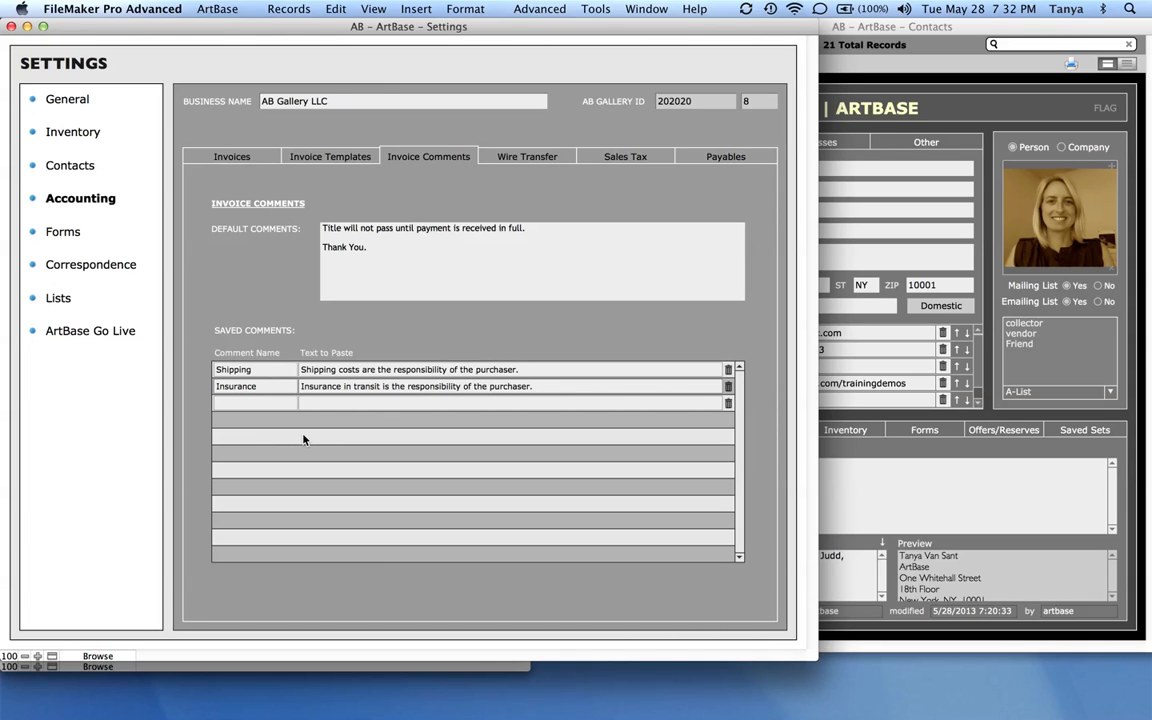
click(11, 27)
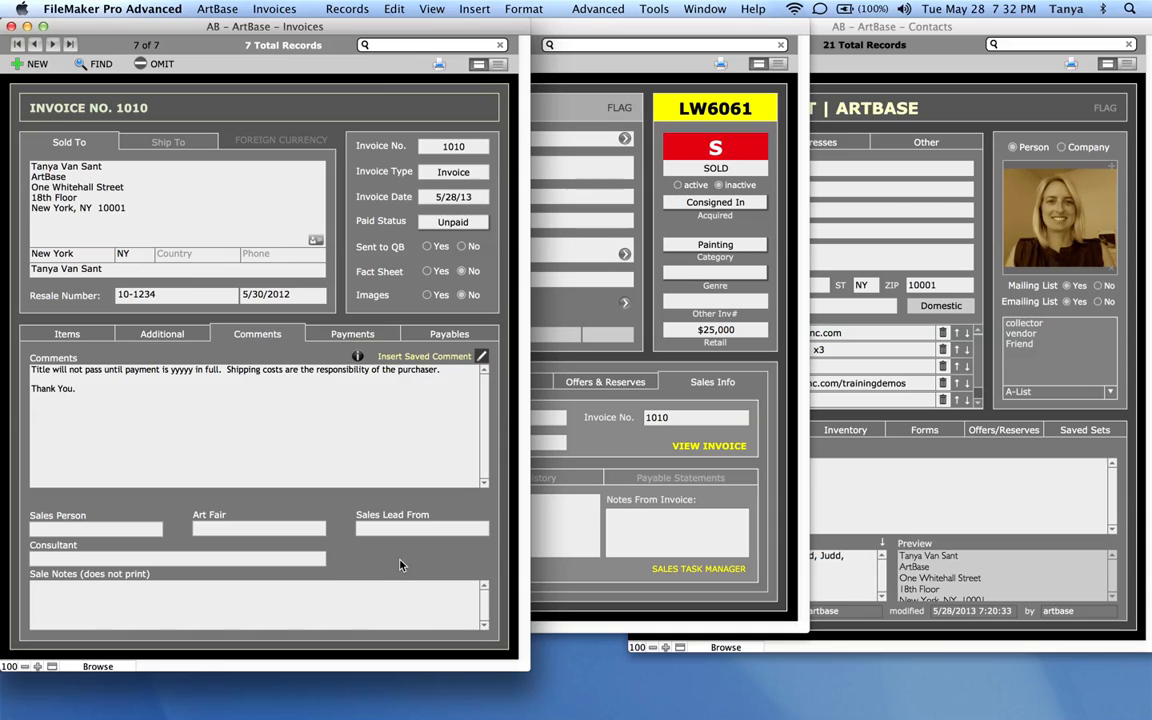
Step: Examine the invoice's non-printing sale notes field and the matching Notes From Invoice field on the artwork record, returning to the invoice
click(41, 598)
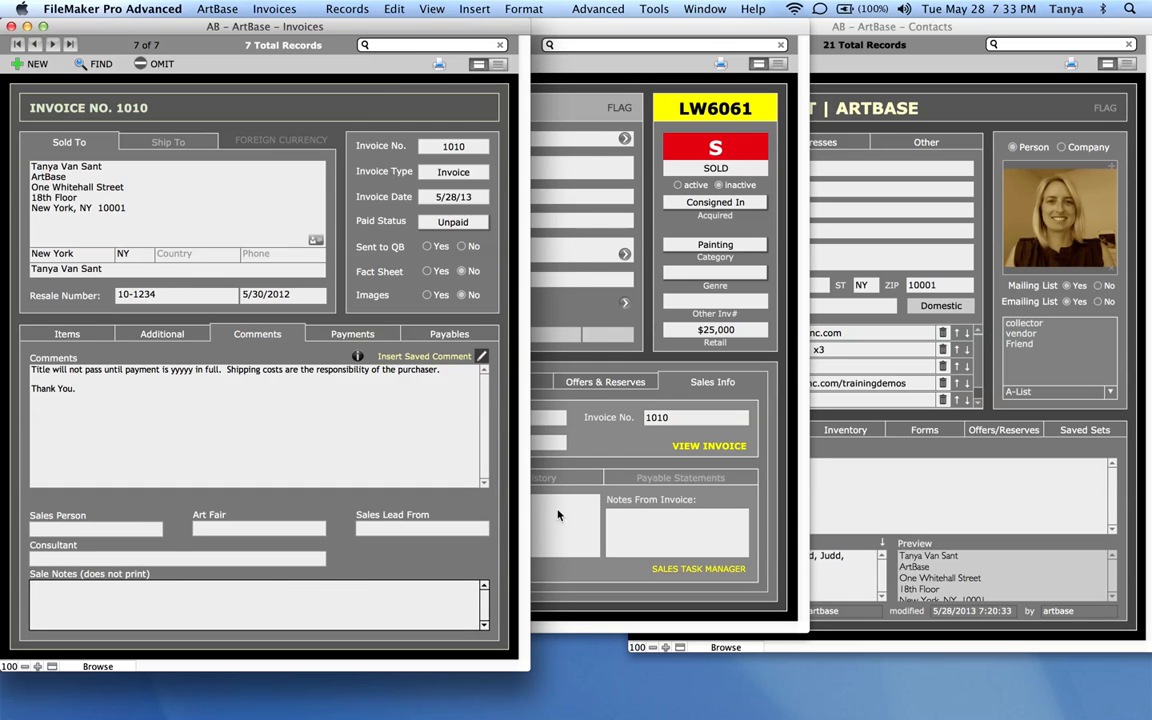
click(544, 394)
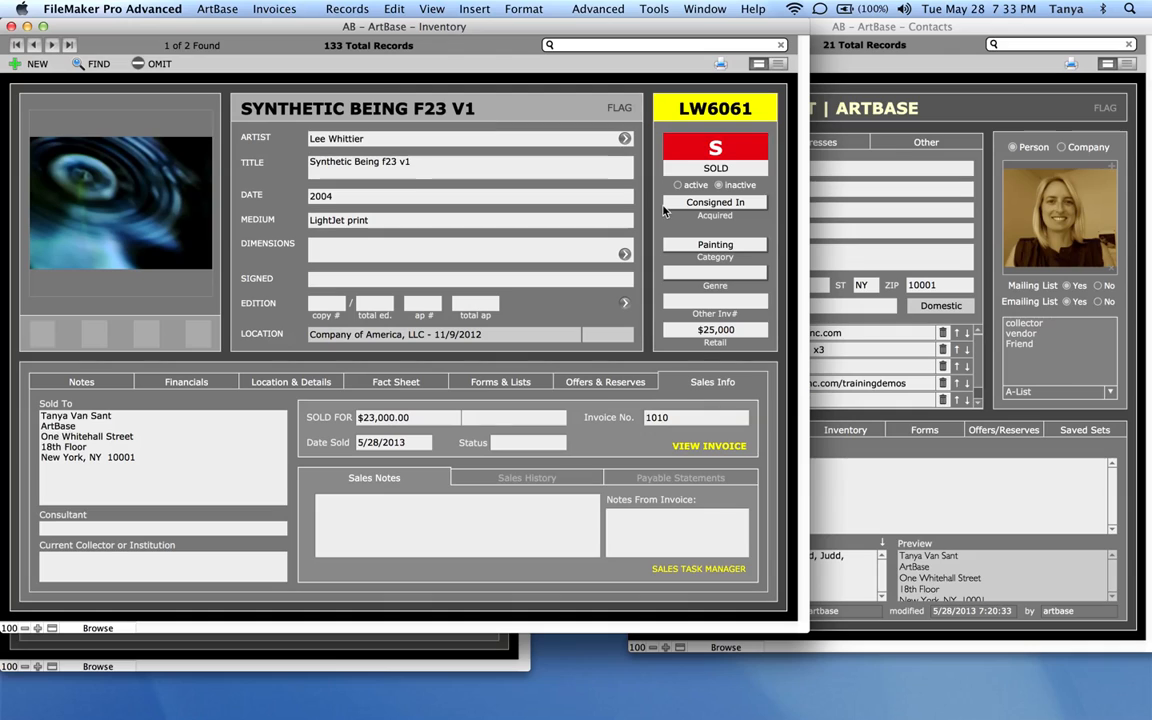
click(620, 531)
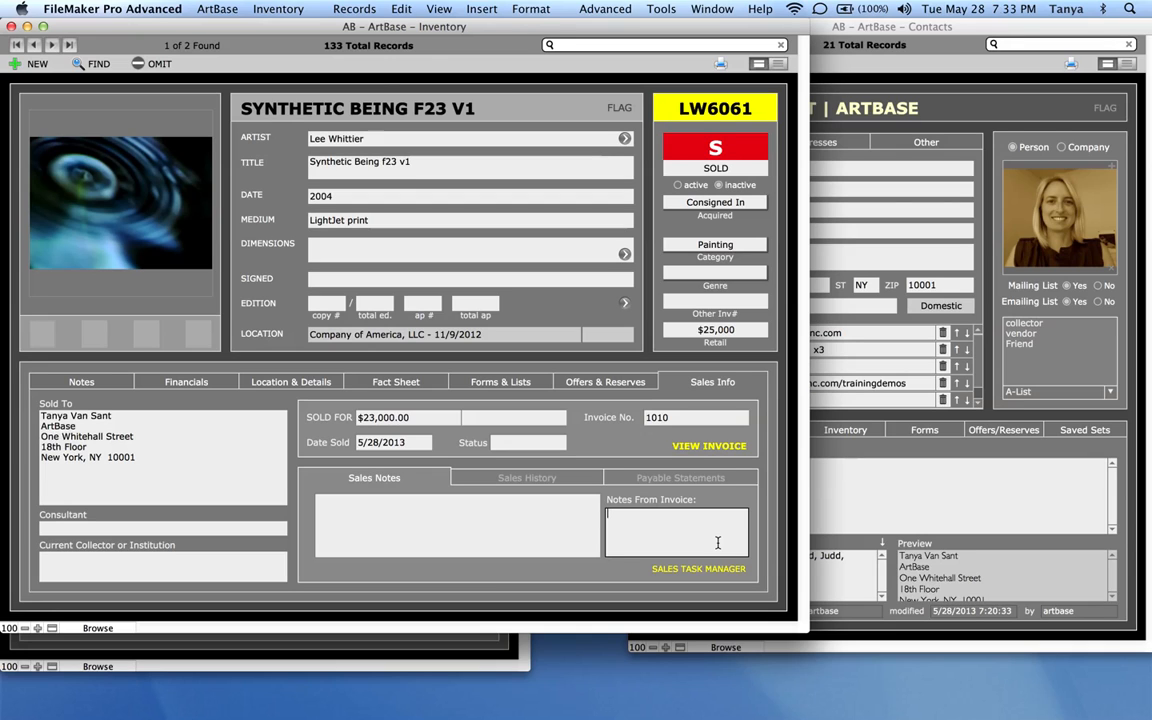
click(494, 666)
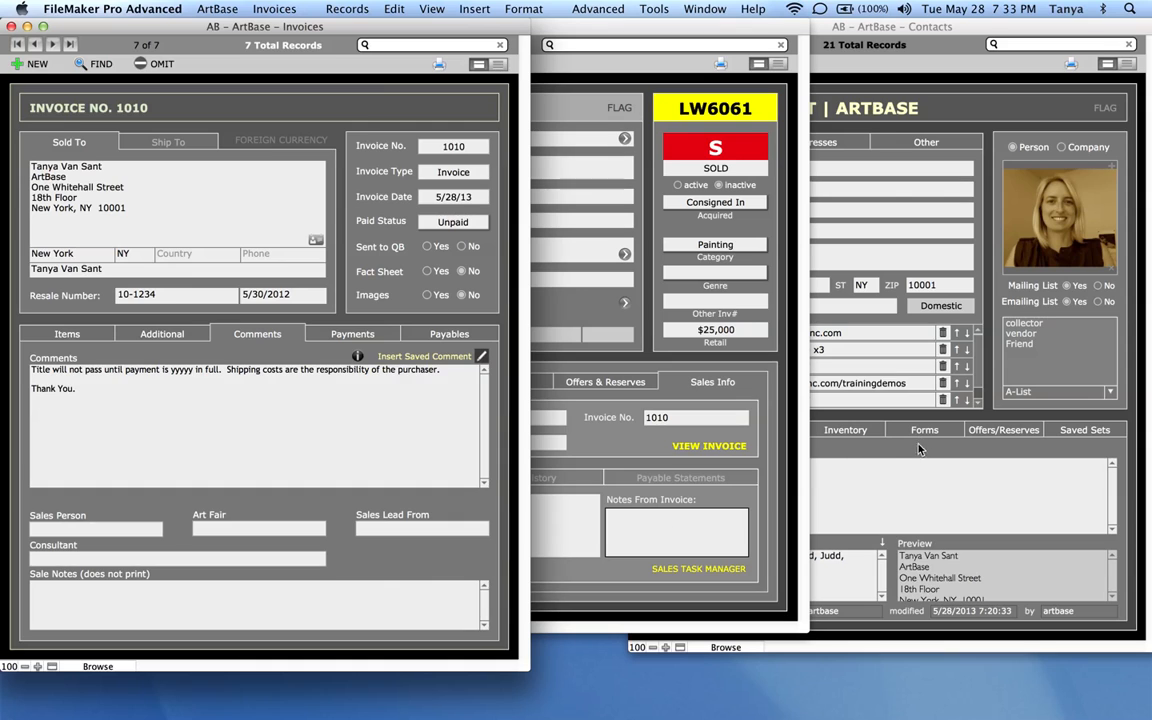
Step: Search the contacts by the consultant's first name and assign Company of America, LLC as the invoice's consultant
click(57, 525)
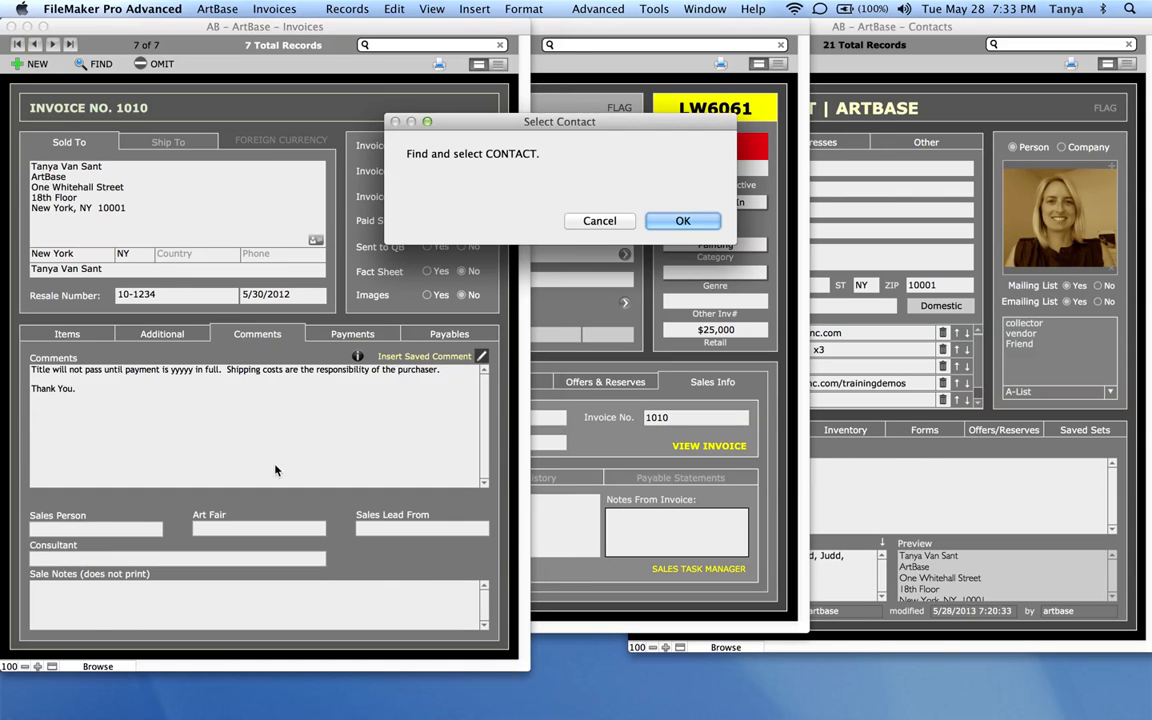
click(666, 222)
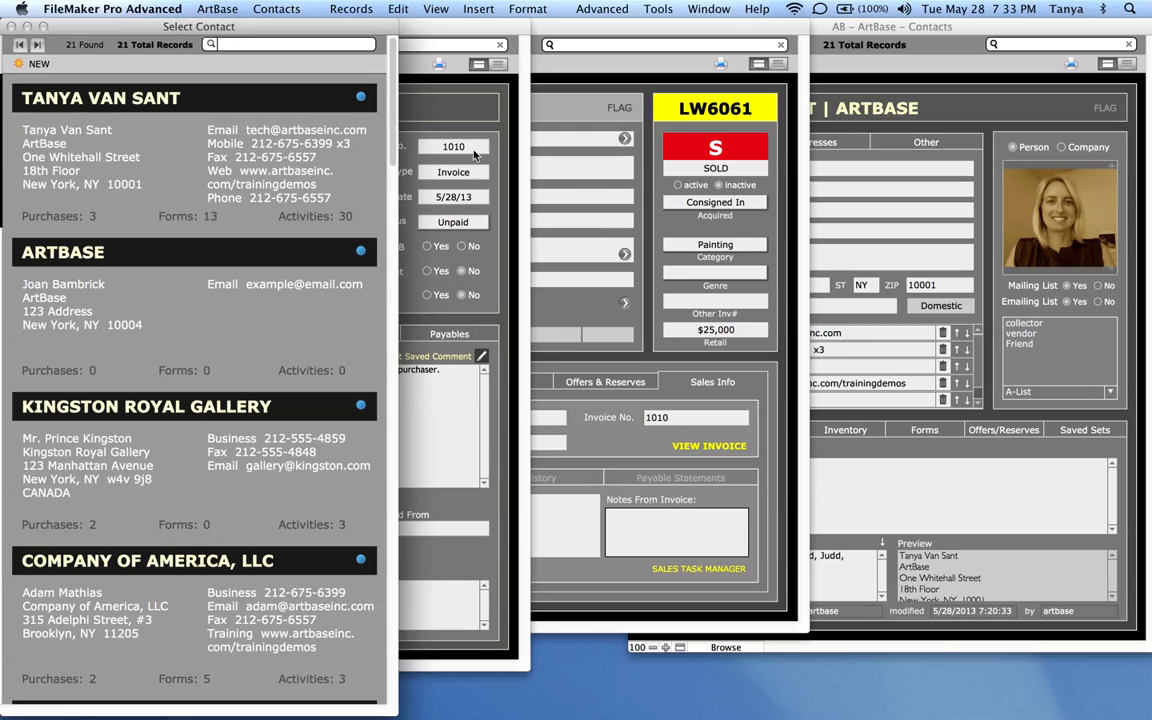
text(ad)
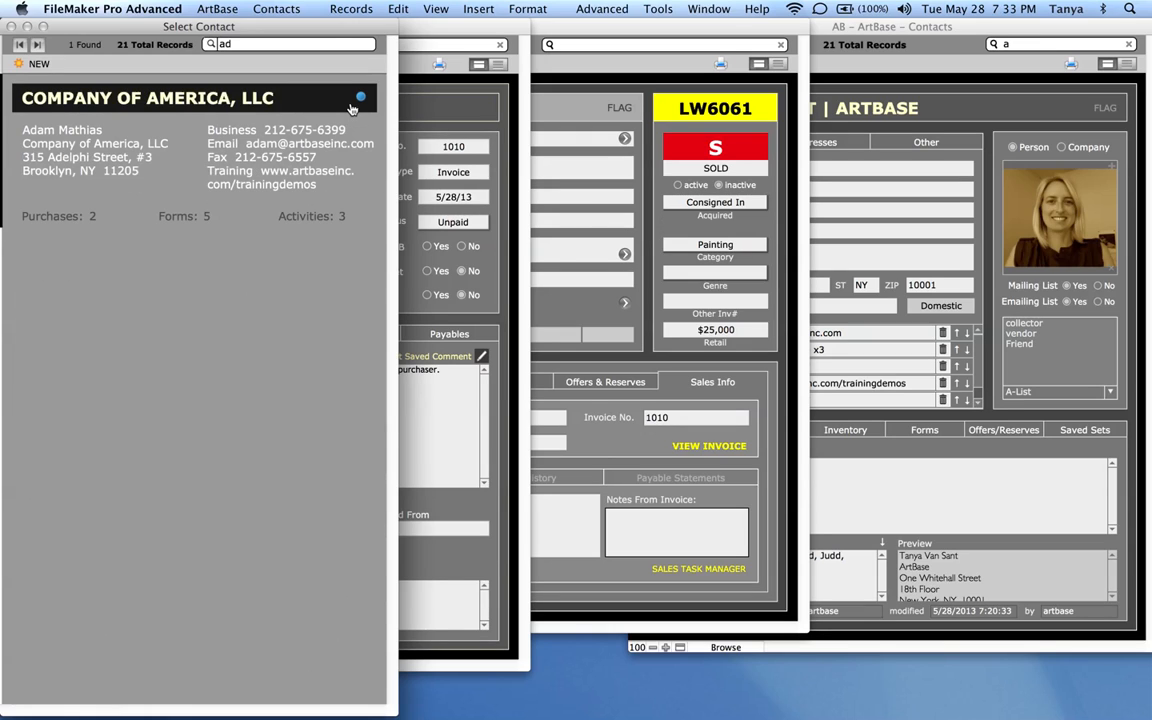
text(a)
text(m)
click(236, 96)
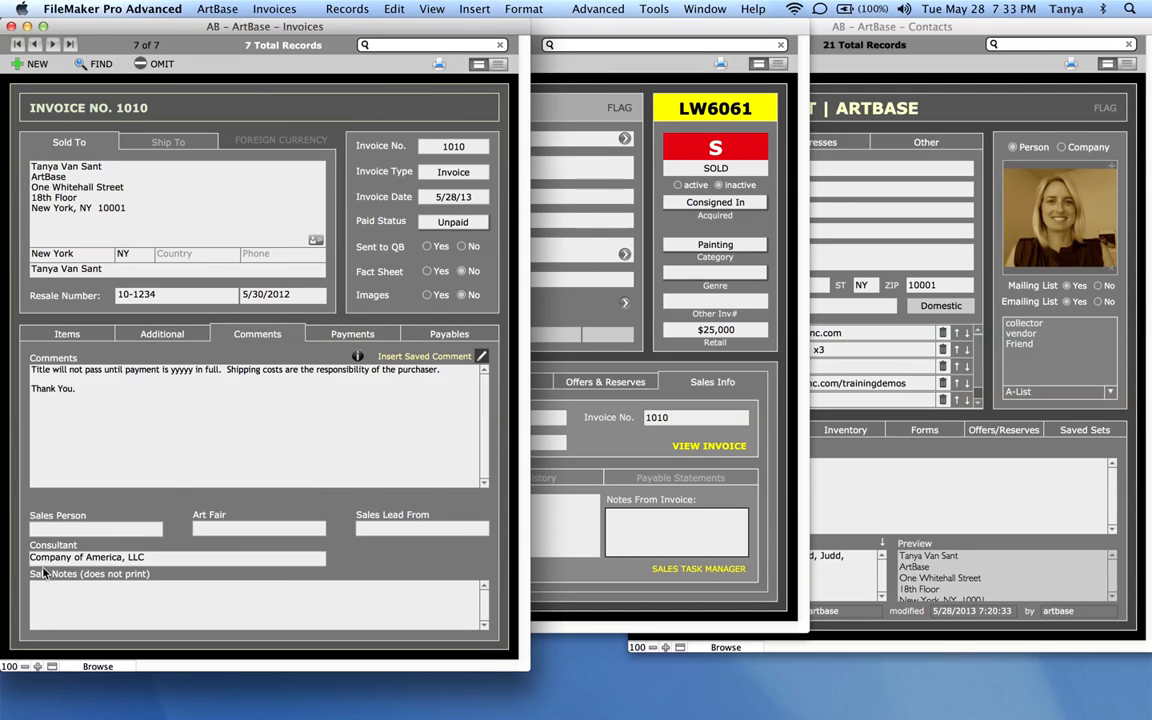
Step: View the consultant's contact record and examine the inventory items listed as sold as consultant
click(110, 562)
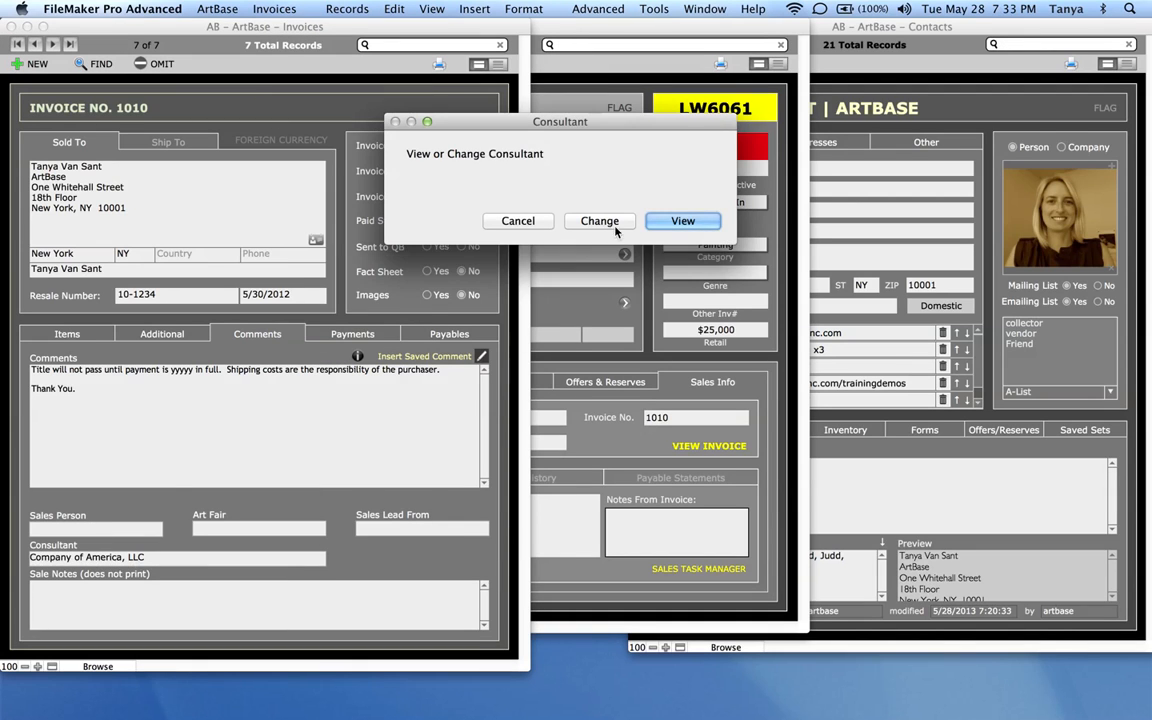
click(682, 221)
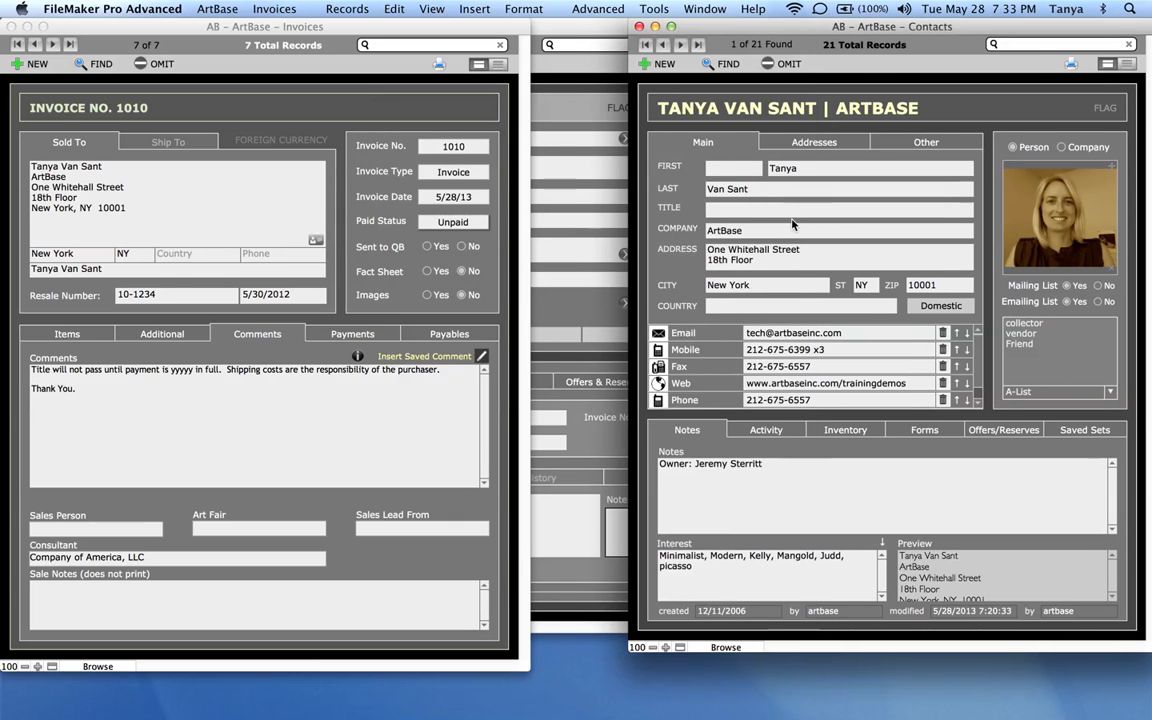
click(855, 433)
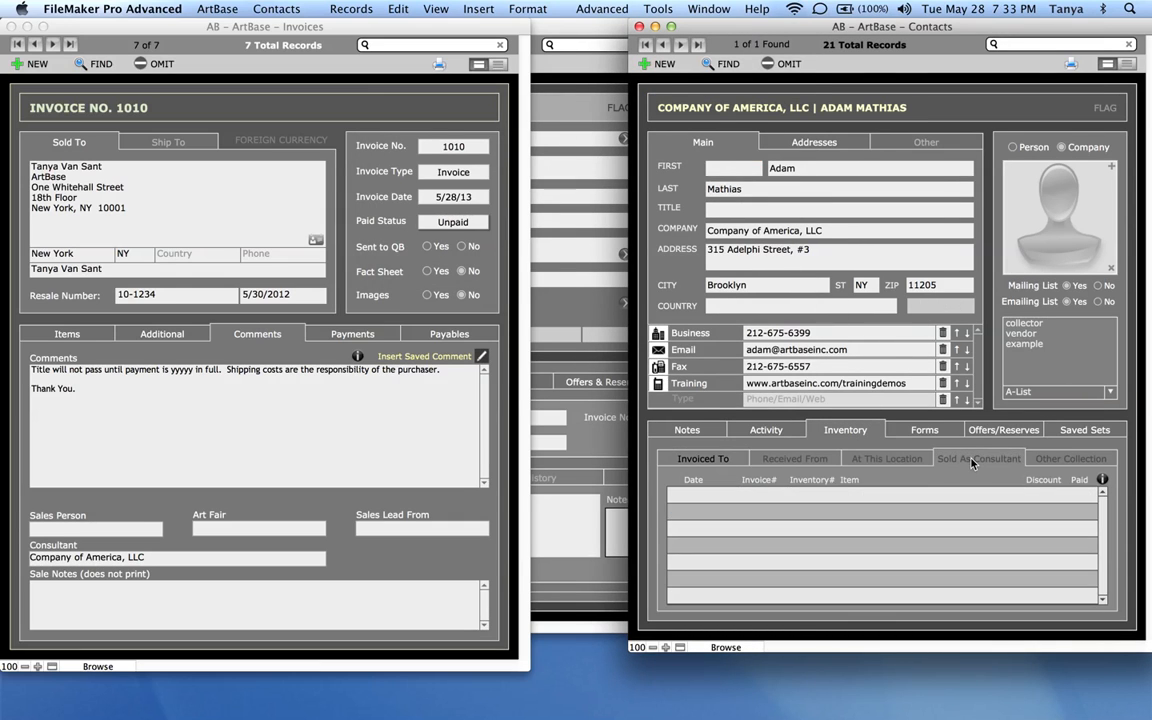
click(410, 553)
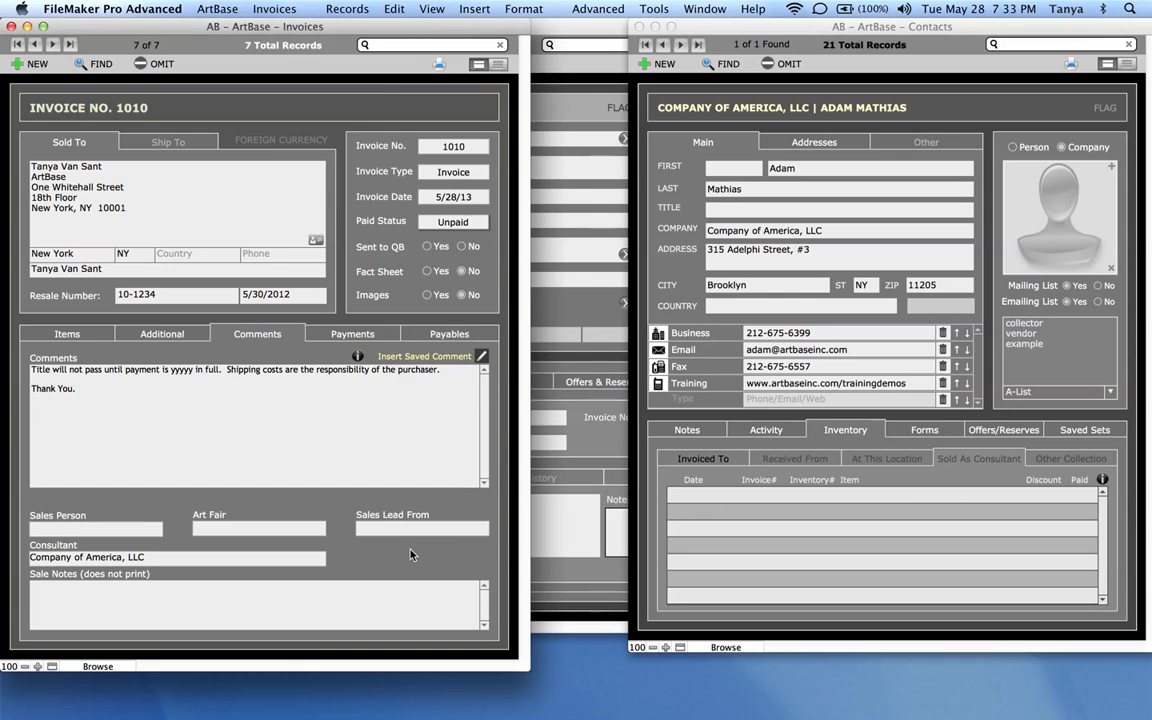
click(885, 494)
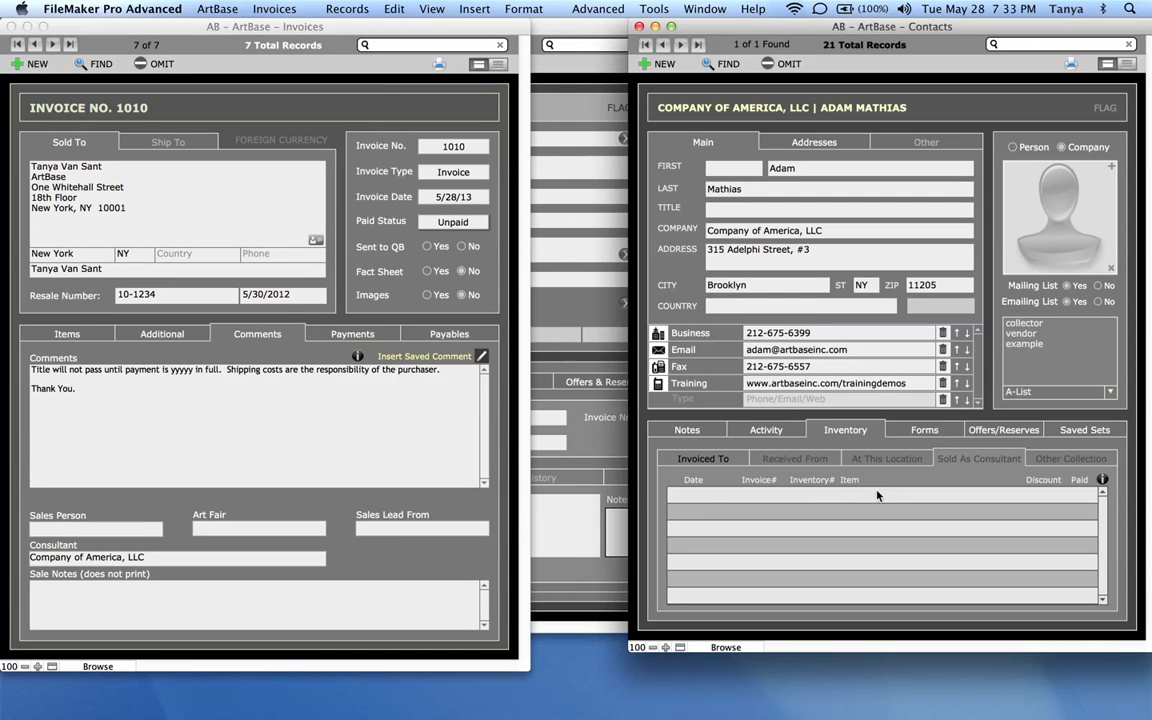
click(925, 481)
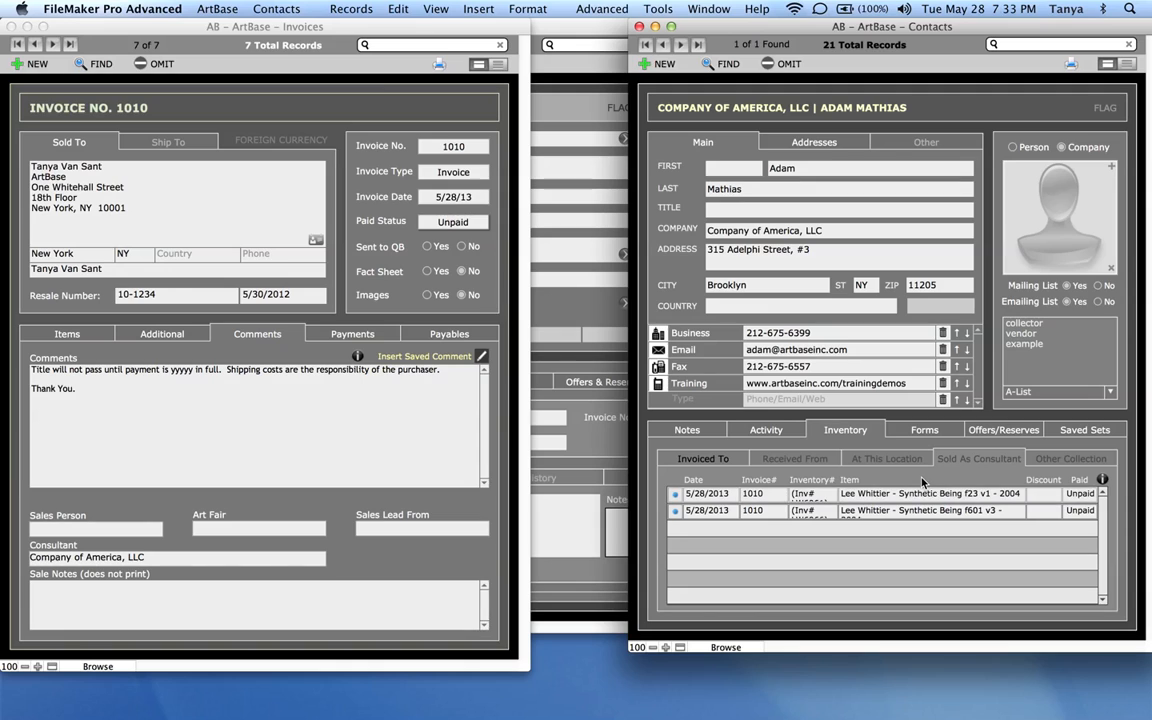
mouse_move(951, 519)
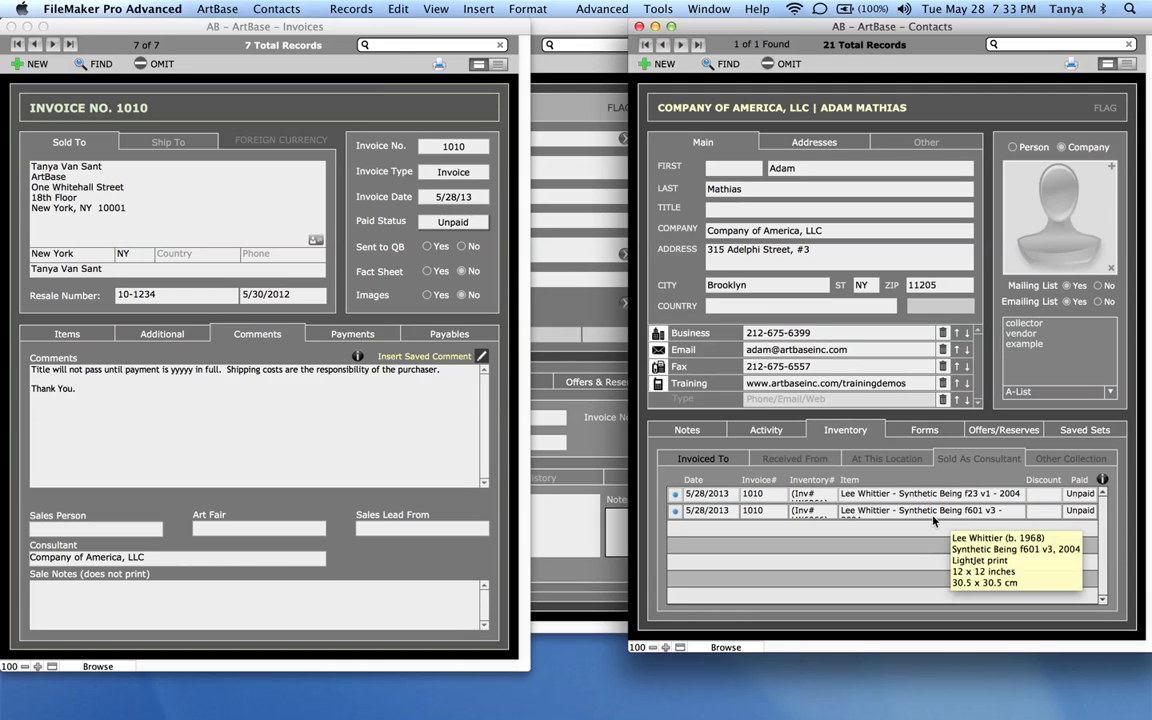
Step: Examine the invoice's payment details and the statement commands available for invoices
click(303, 453)
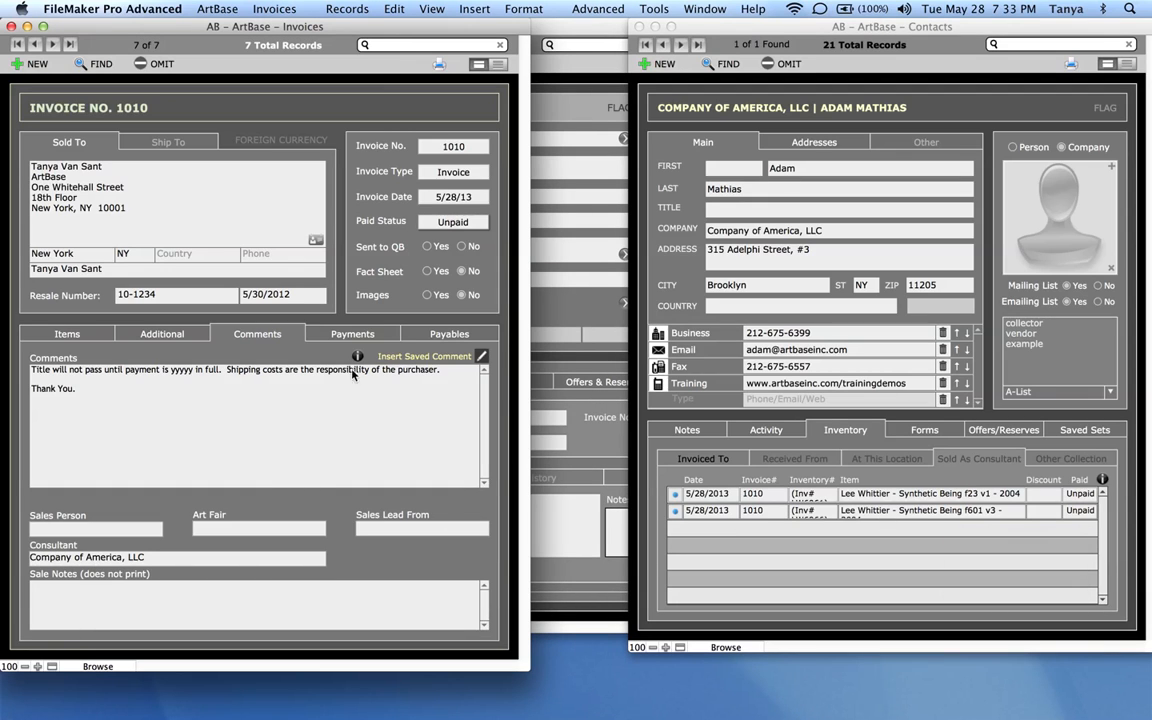
click(366, 336)
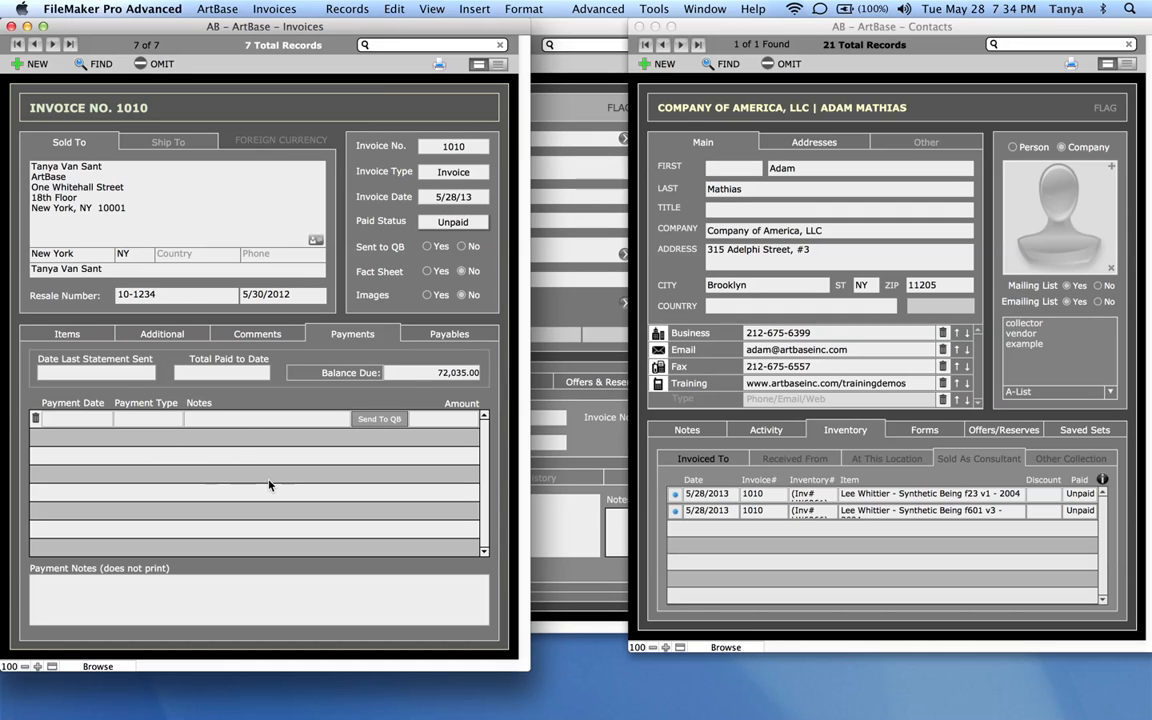
click(276, 9)
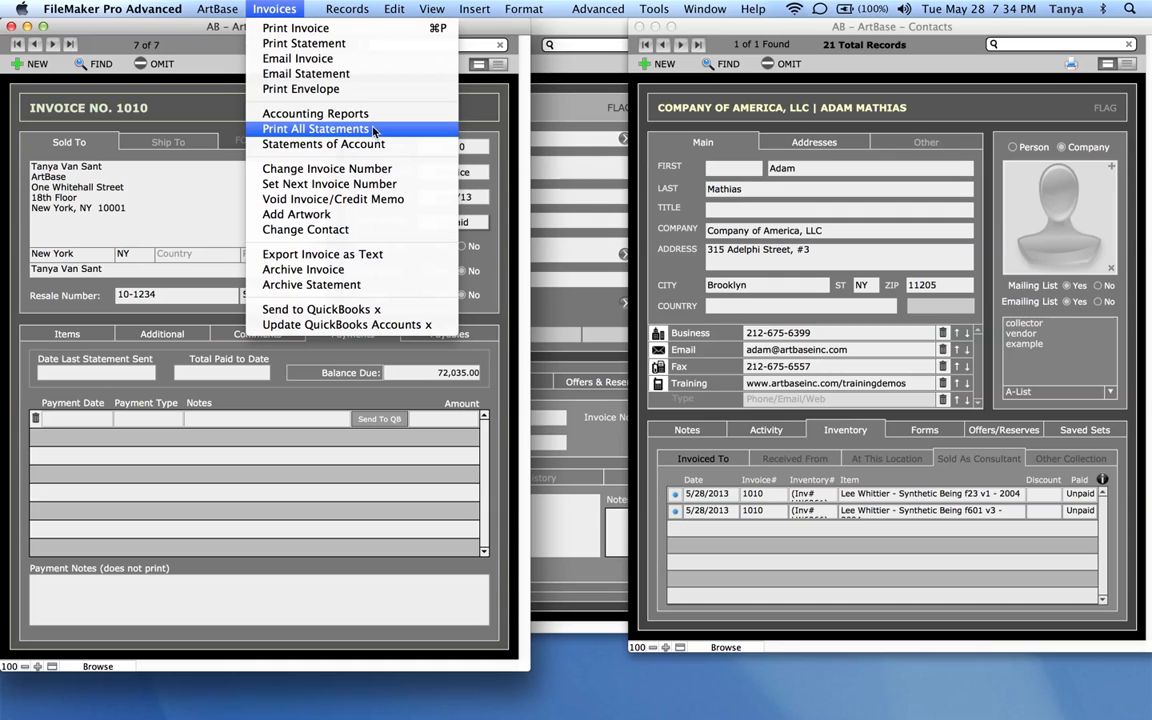
click(464, 120)
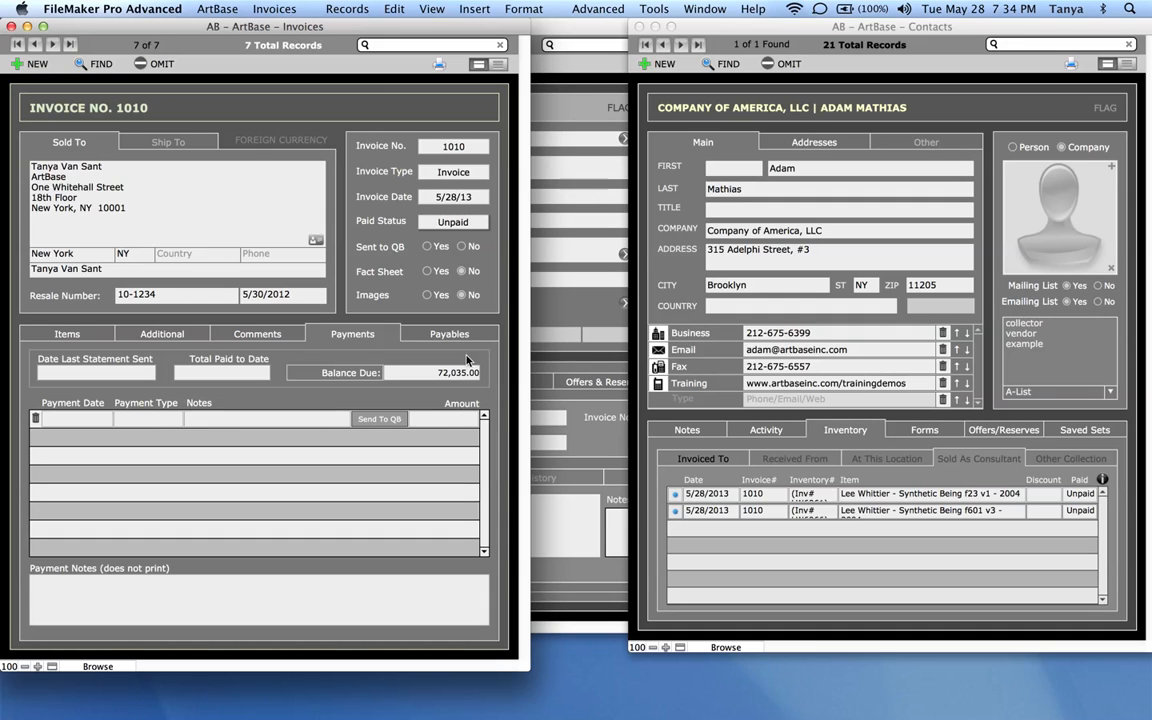
Step: Mark the invoice as paid and record a final payment for the full balance with AMEX as the payment type
click(475, 225)
click(425, 200)
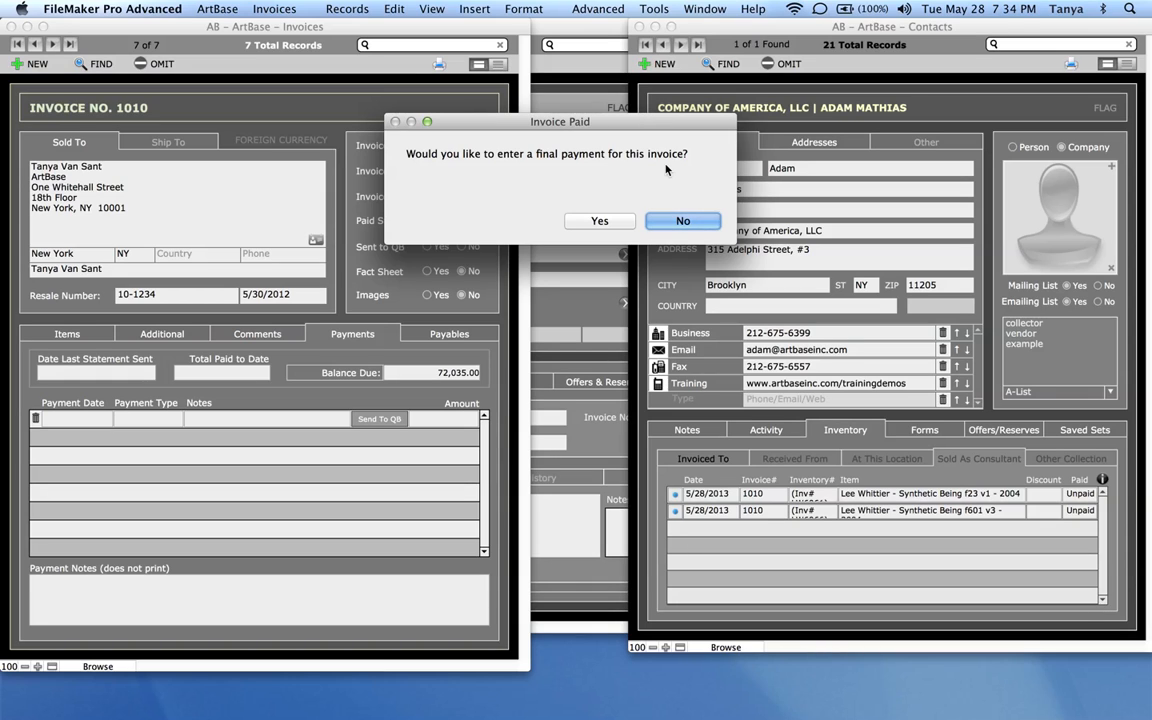
click(599, 221)
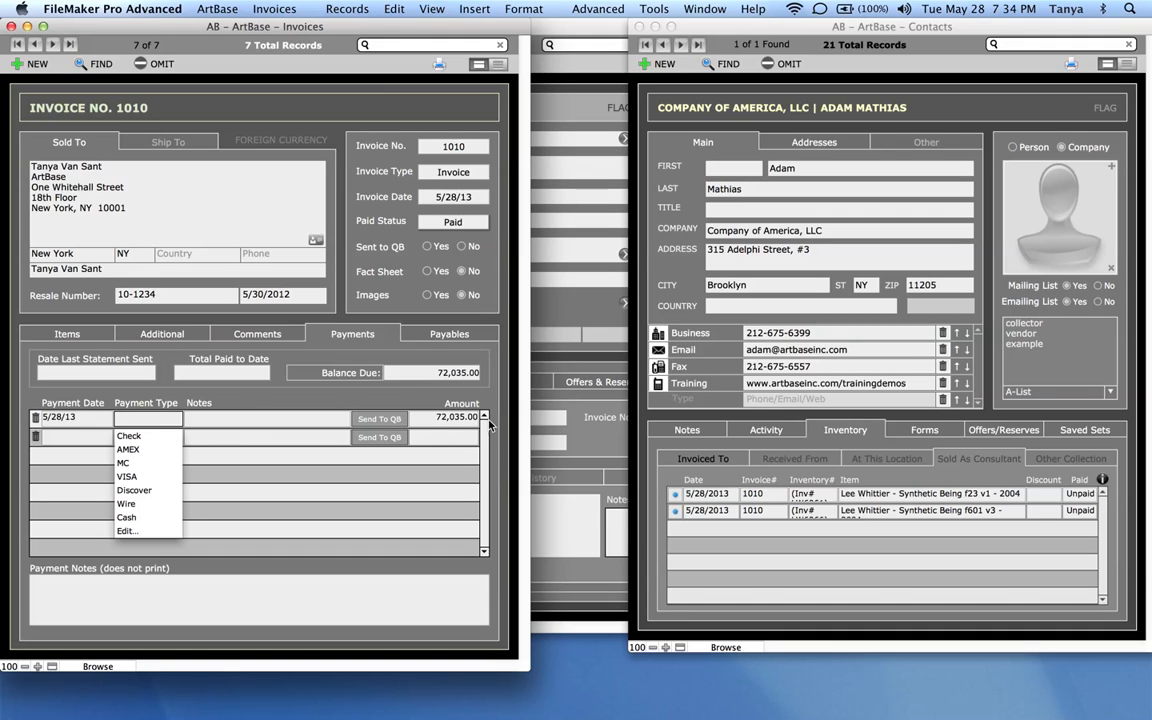
click(136, 450)
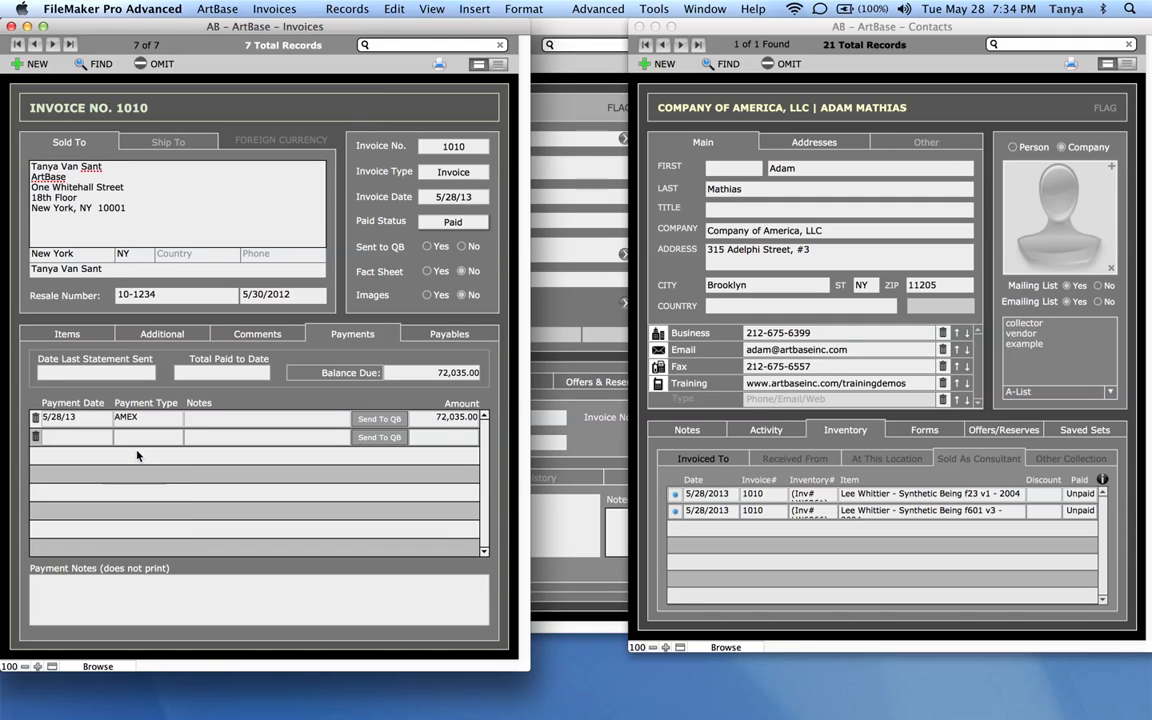
click(497, 435)
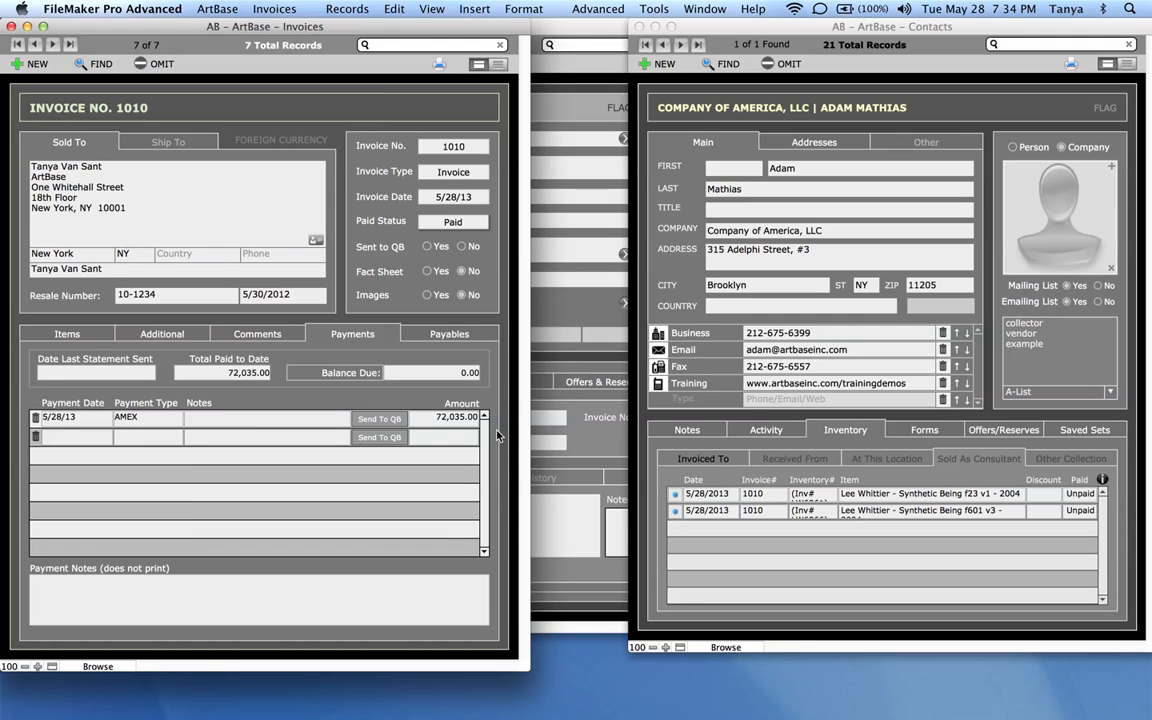
Step: Examine the invoice's payables and its print preview, returning to the invoice's items
click(472, 336)
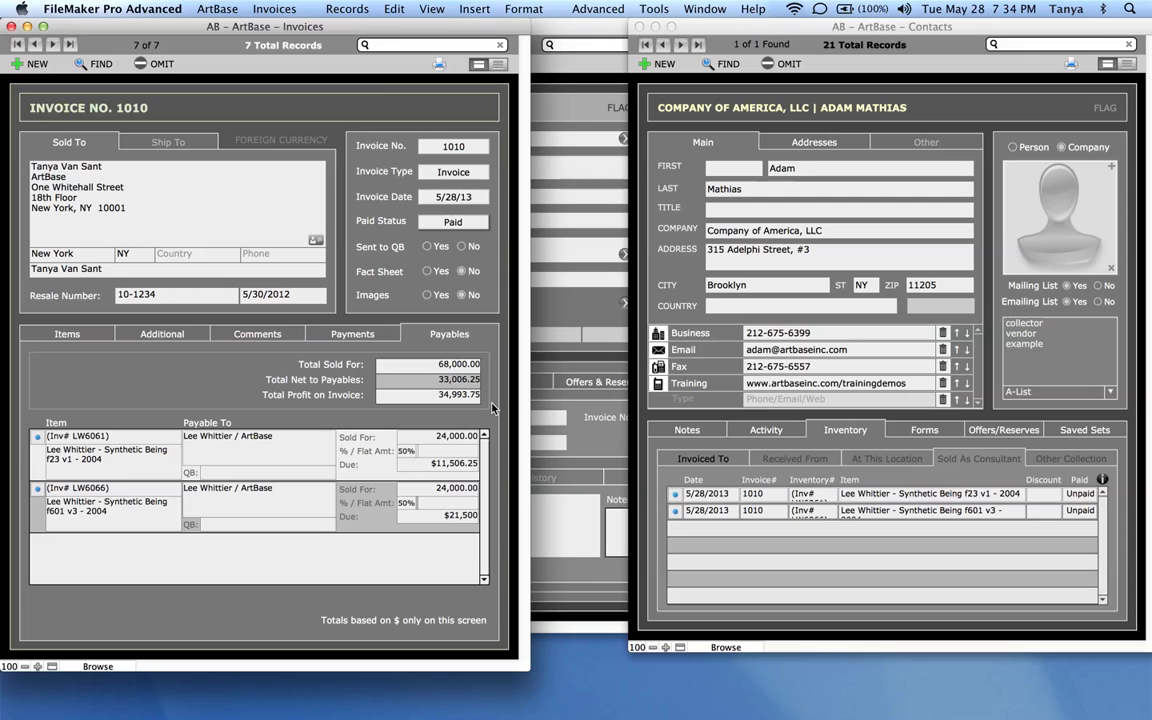
click(76, 335)
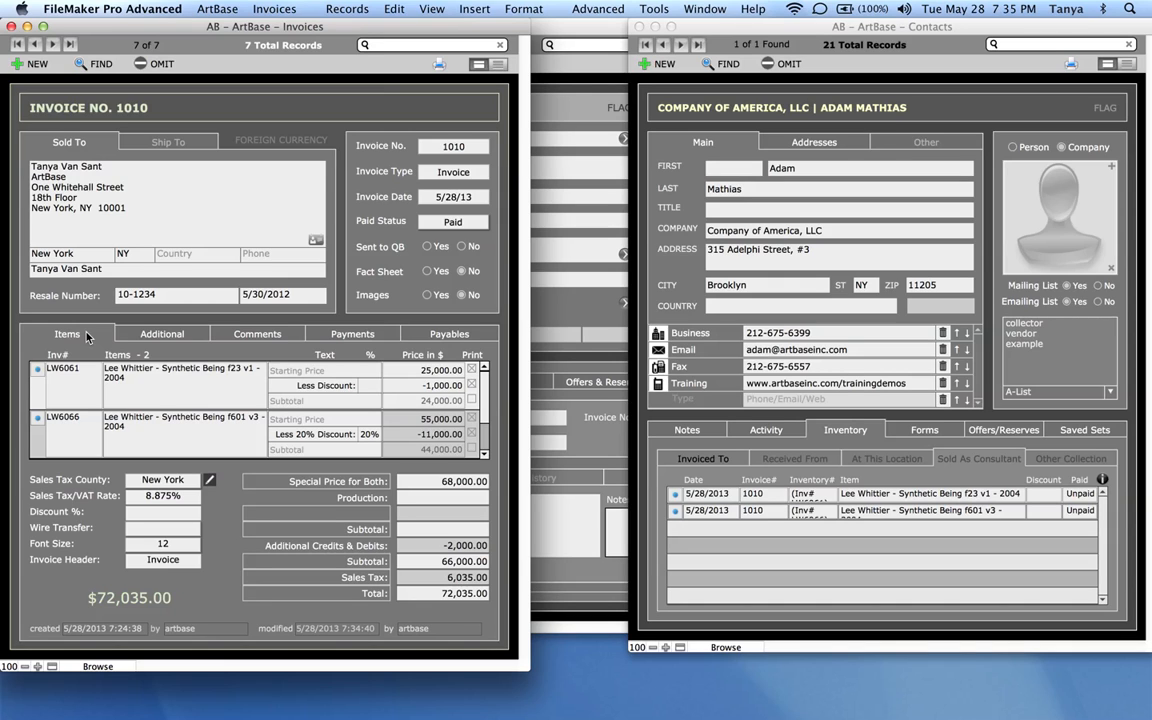
click(439, 65)
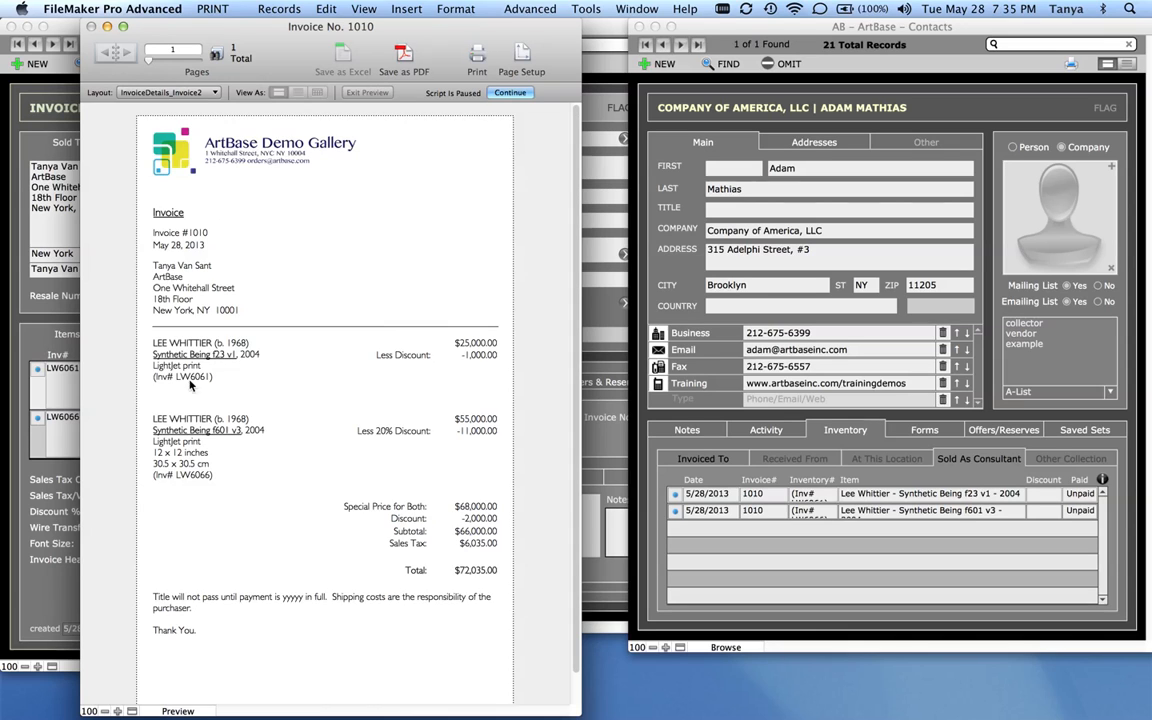
click(510, 94)
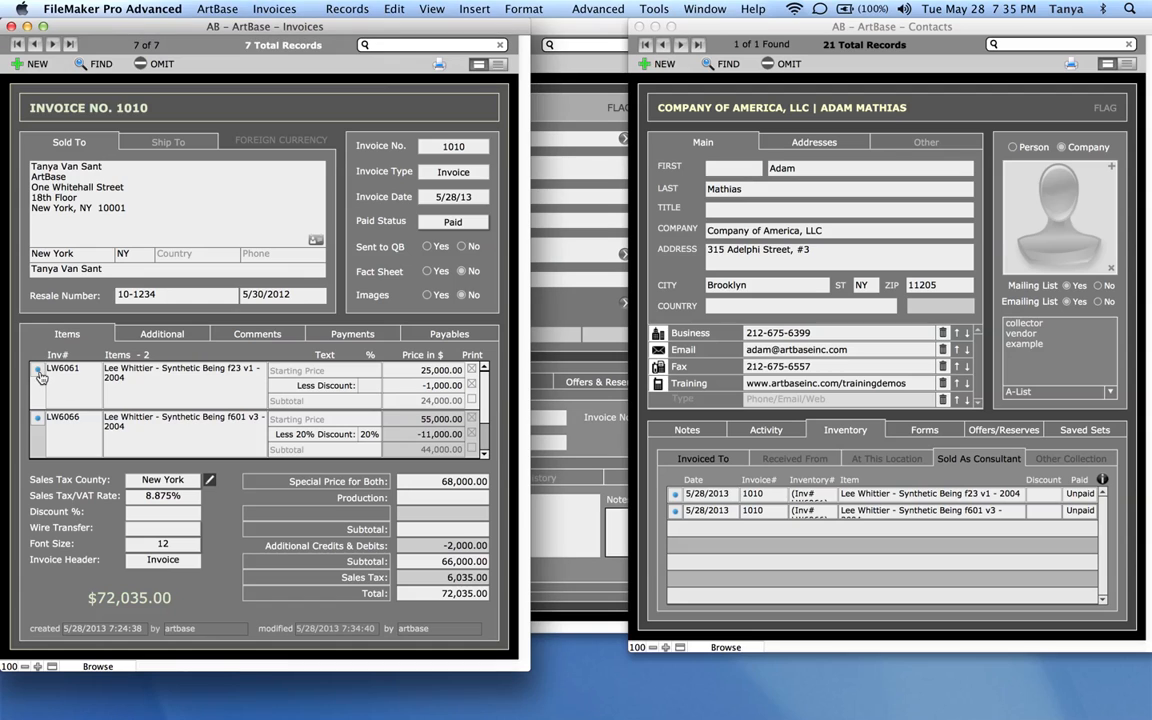
Step: Set the dimensions of Synthetic Being f23 v1 to 12 x 12 inches in its invoice details
click(38, 372)
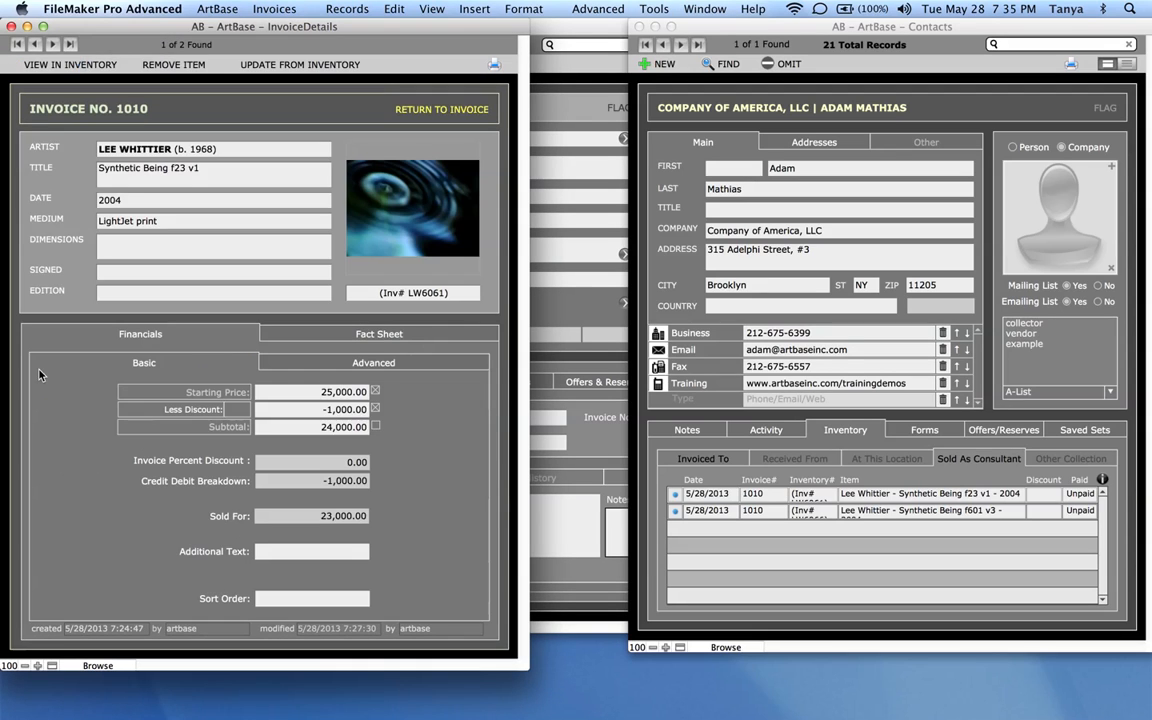
click(182, 250)
text(1)
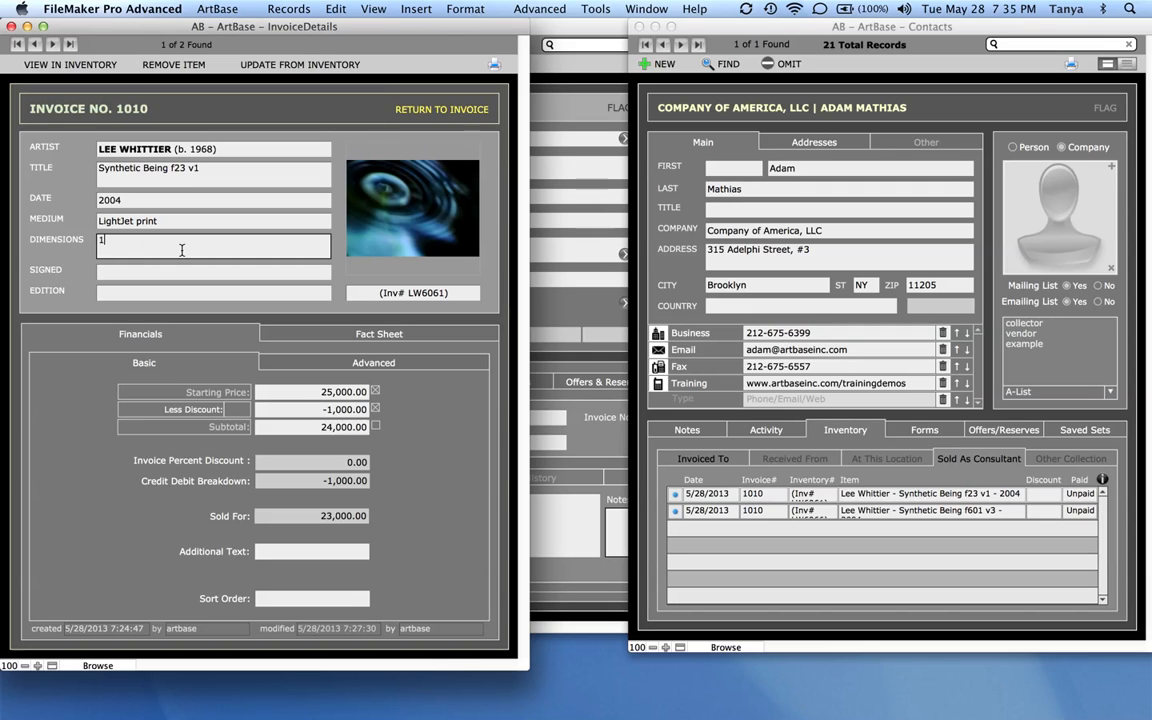
text(2 x 12 inches)
Step: Check the dimensions of Synthetic Being f23 v1 on its inventory record and in the invoice's print preview
click(345, 210)
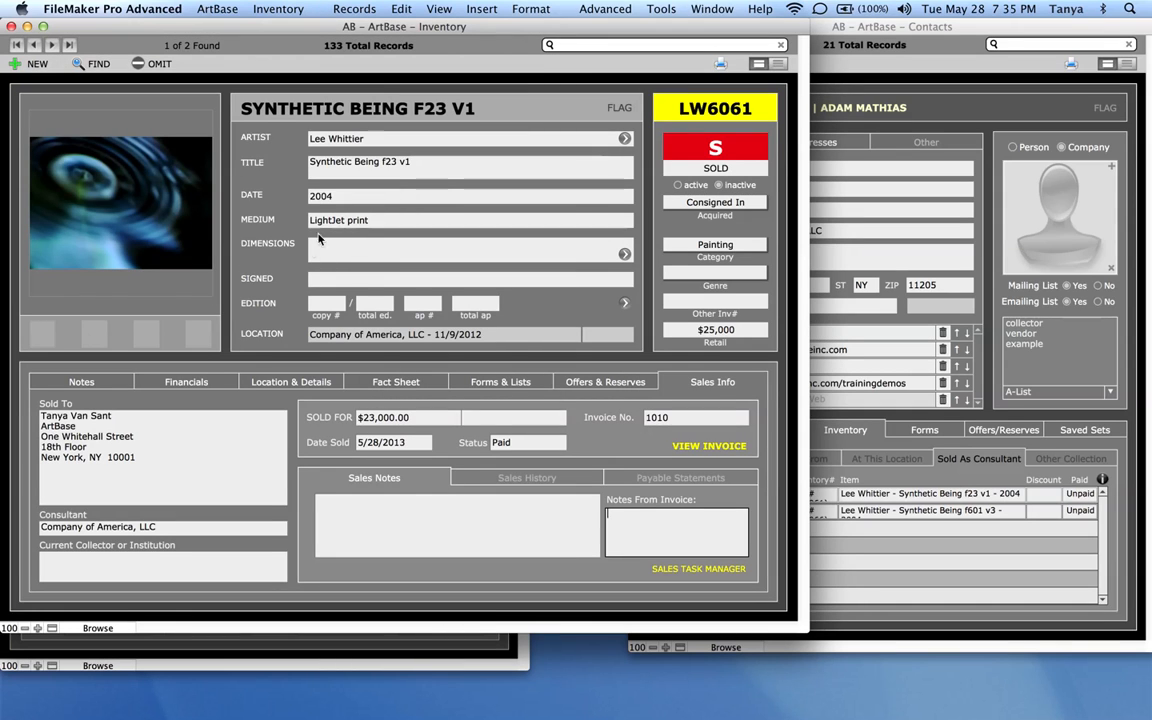
click(489, 662)
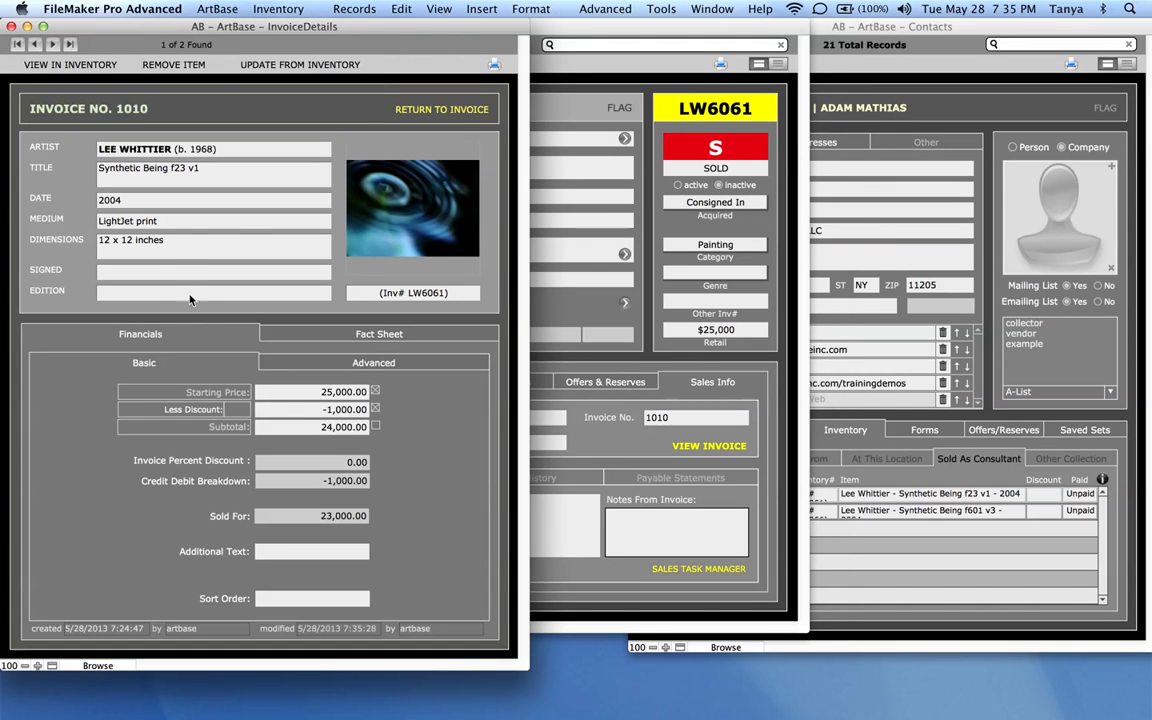
click(494, 66)
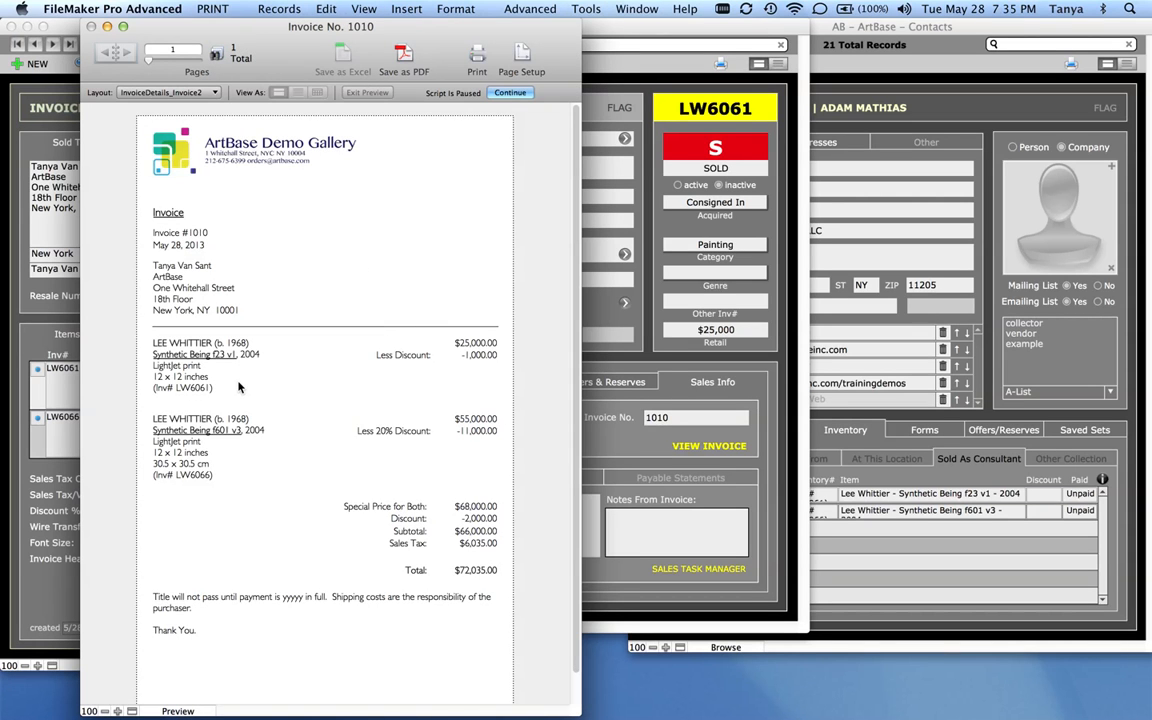
click(510, 92)
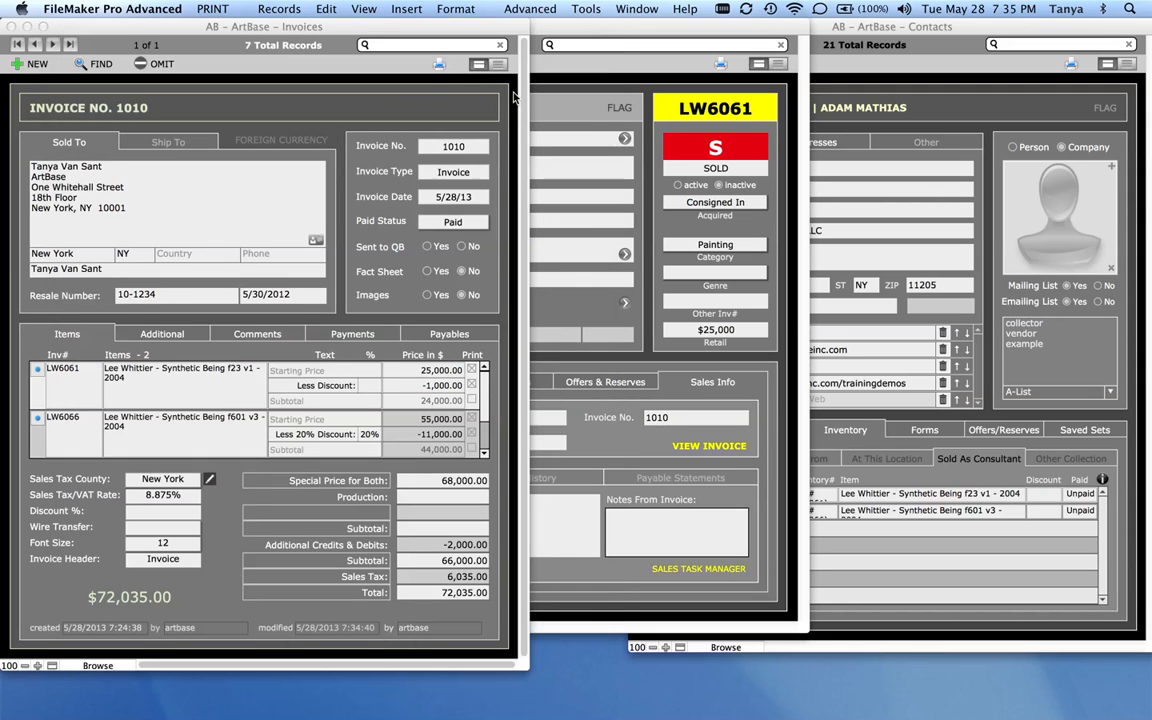
Step: Enter a production cost of 1,000 in the advanced financials of Synthetic Being f23 v1 on the invoice
click(38, 370)
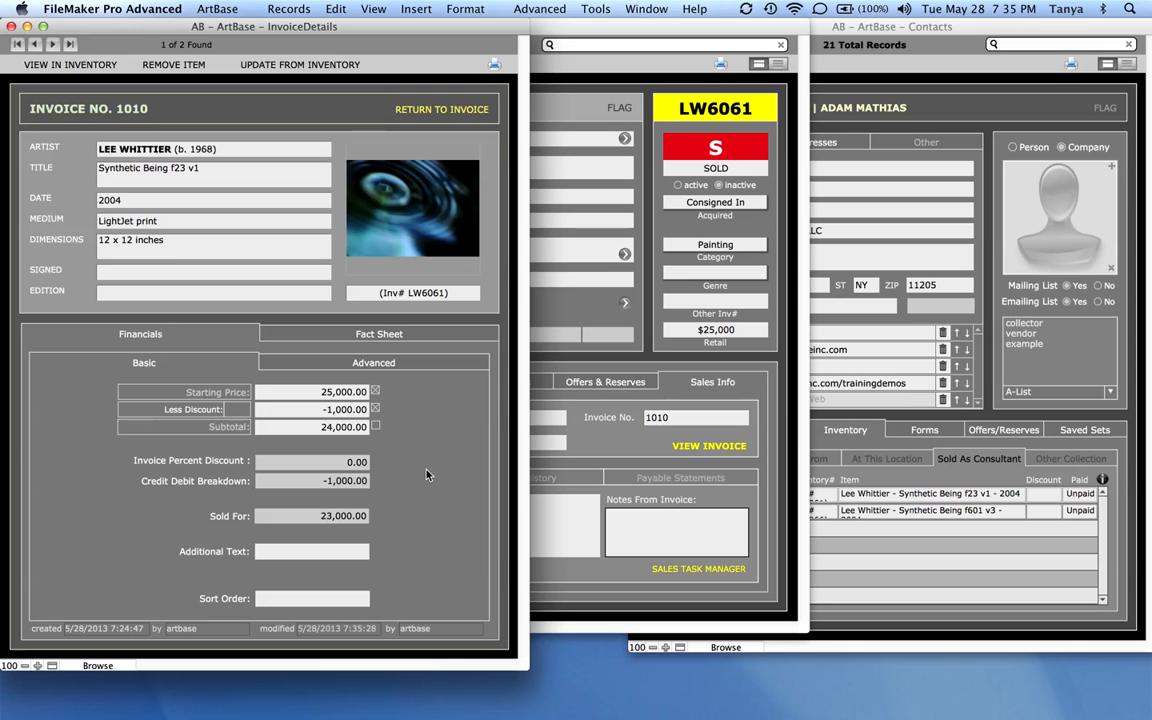
click(435, 366)
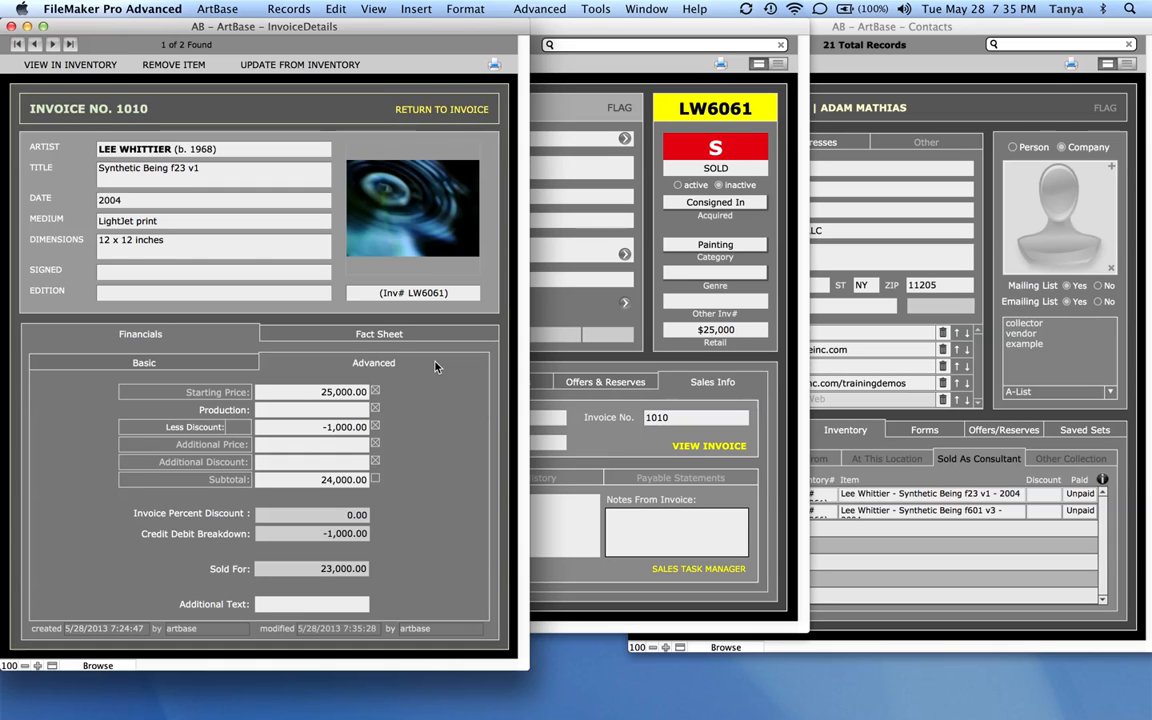
click(310, 410)
text(1000)
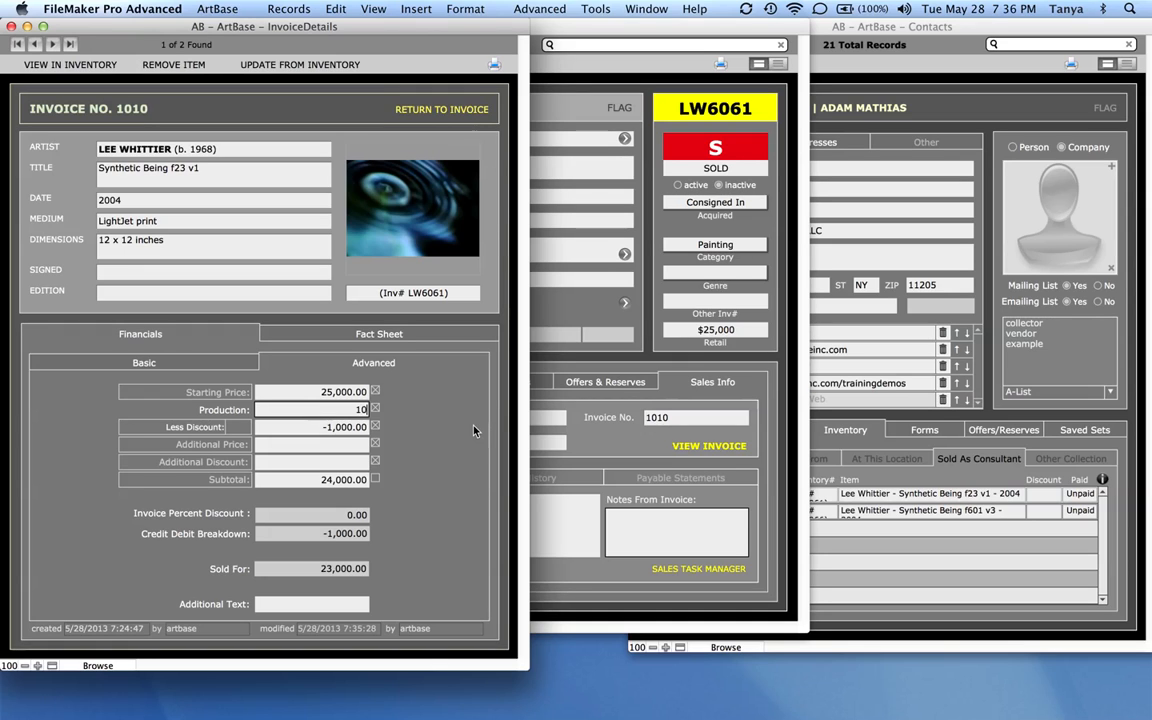
click(427, 449)
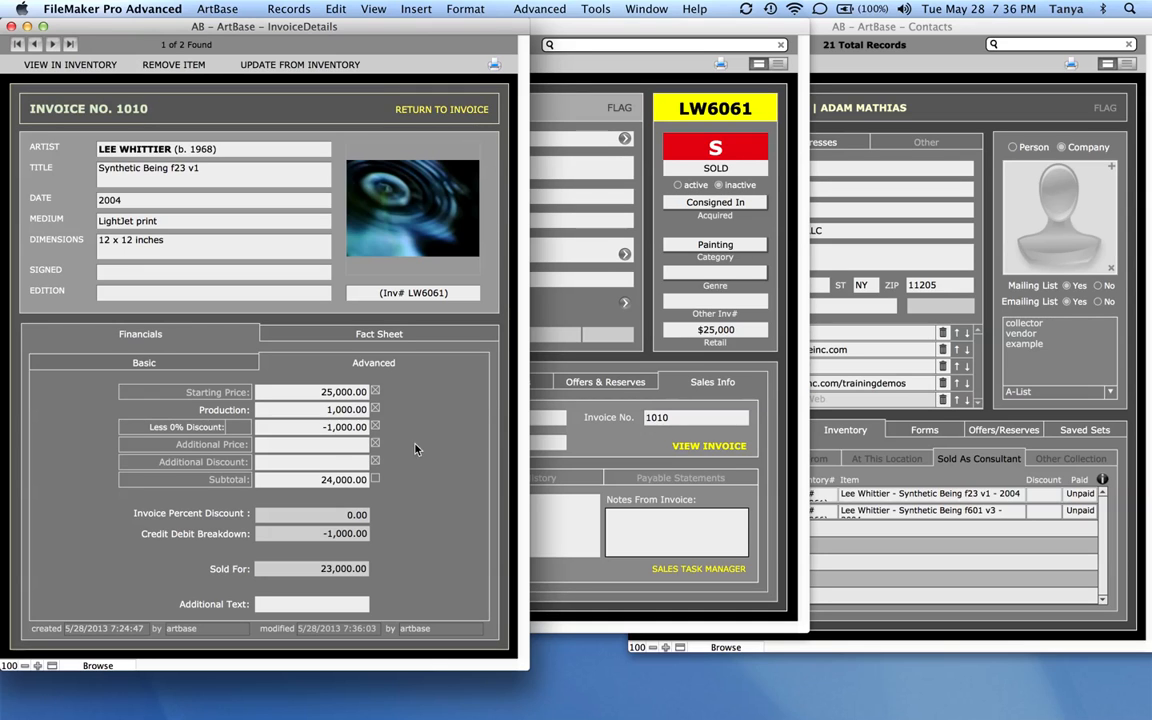
Step: Give Synthetic Being f23 v1 a 20% discount that excludes its 1,000 production cost, and preview the printed invoice
click(237, 427)
click(220, 460)
click(431, 459)
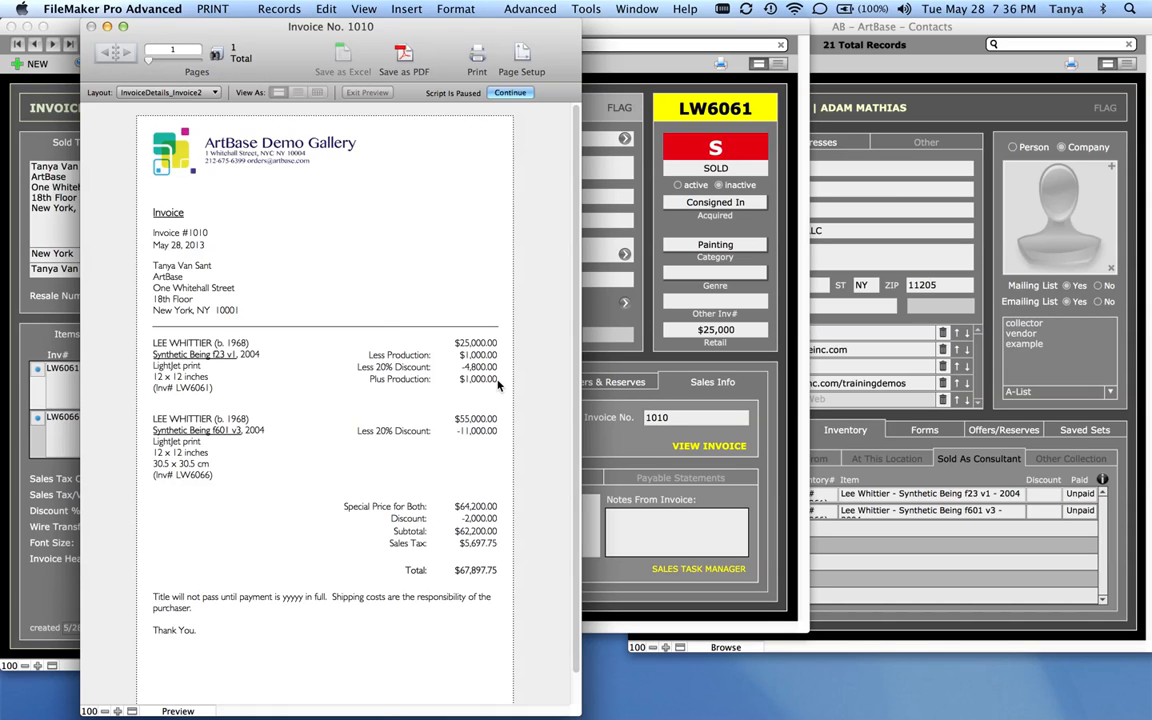
click(526, 97)
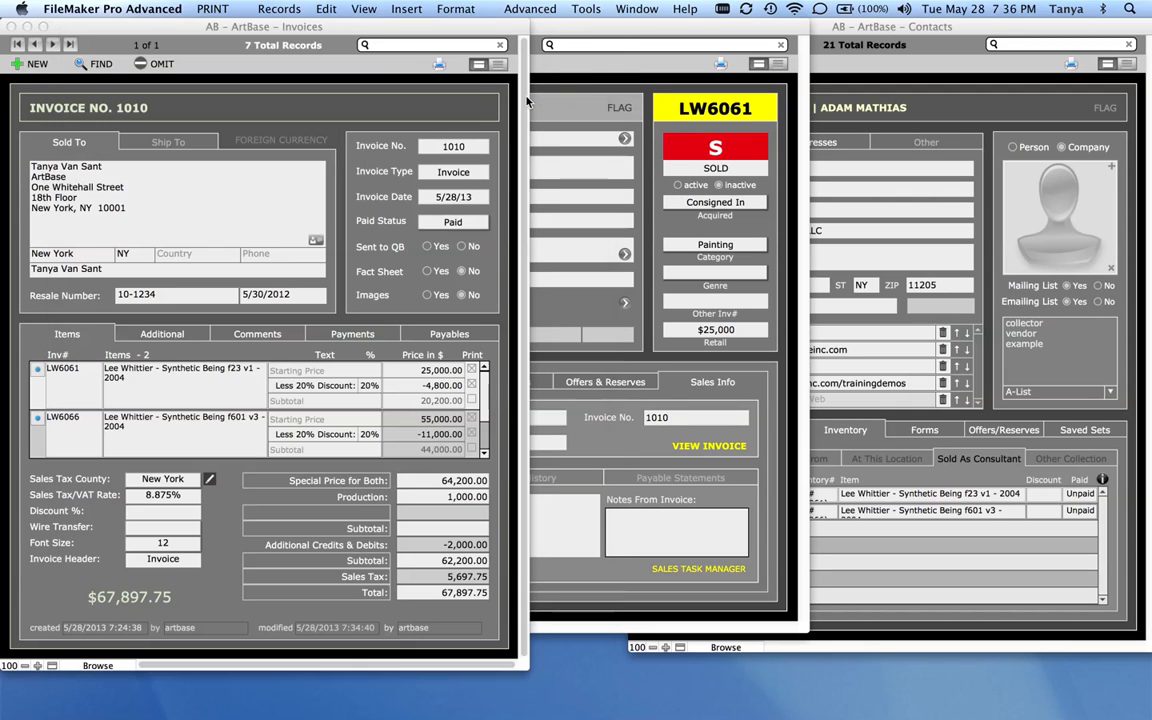
Step: On the fact sheet of Synthetic Being f23 v1, remove the blank line in the provenance and turn off printing for Literature and Other
click(39, 370)
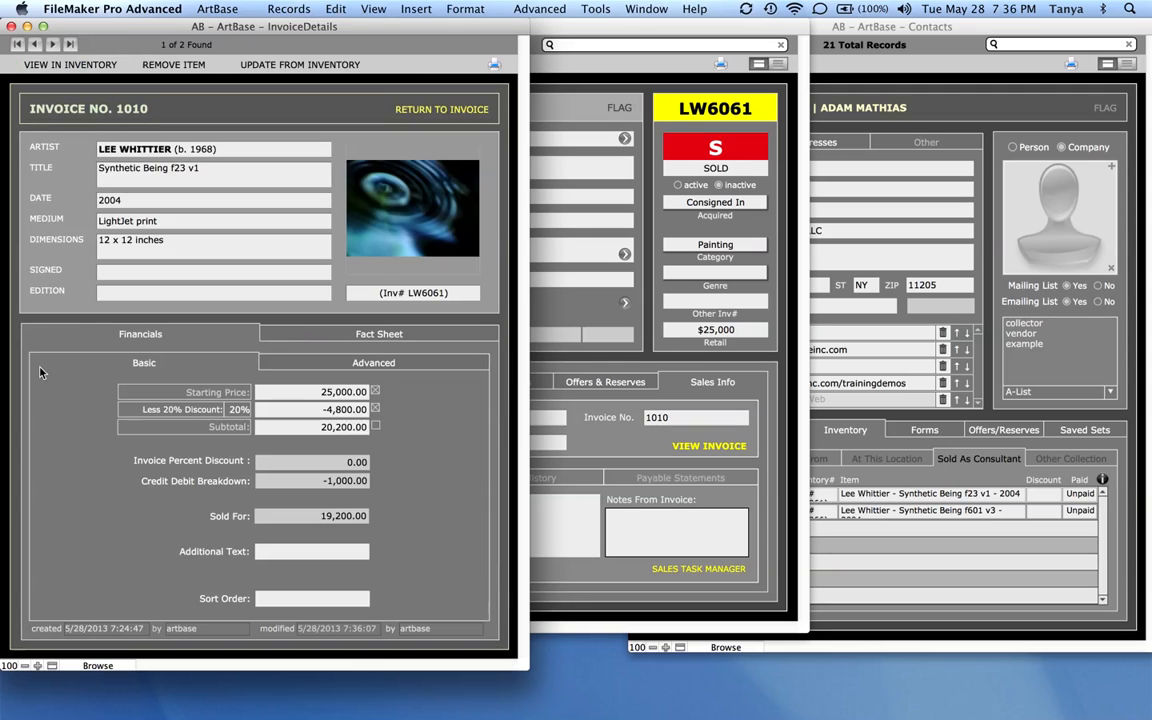
click(390, 340)
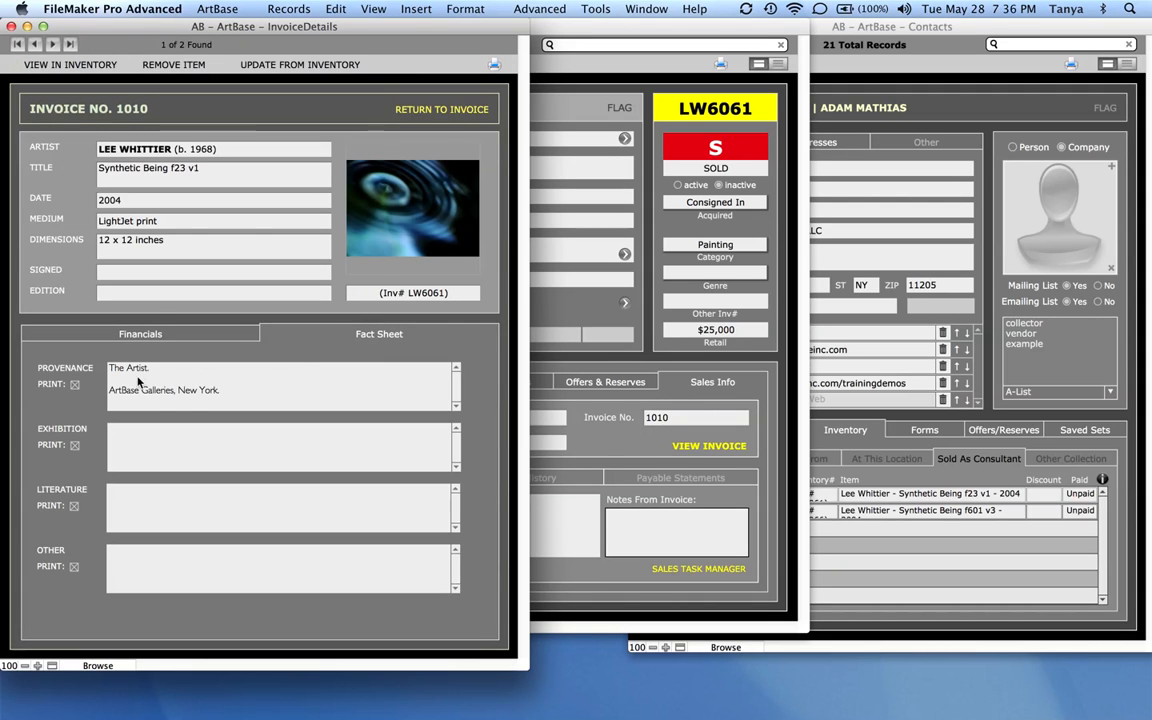
click(289, 376)
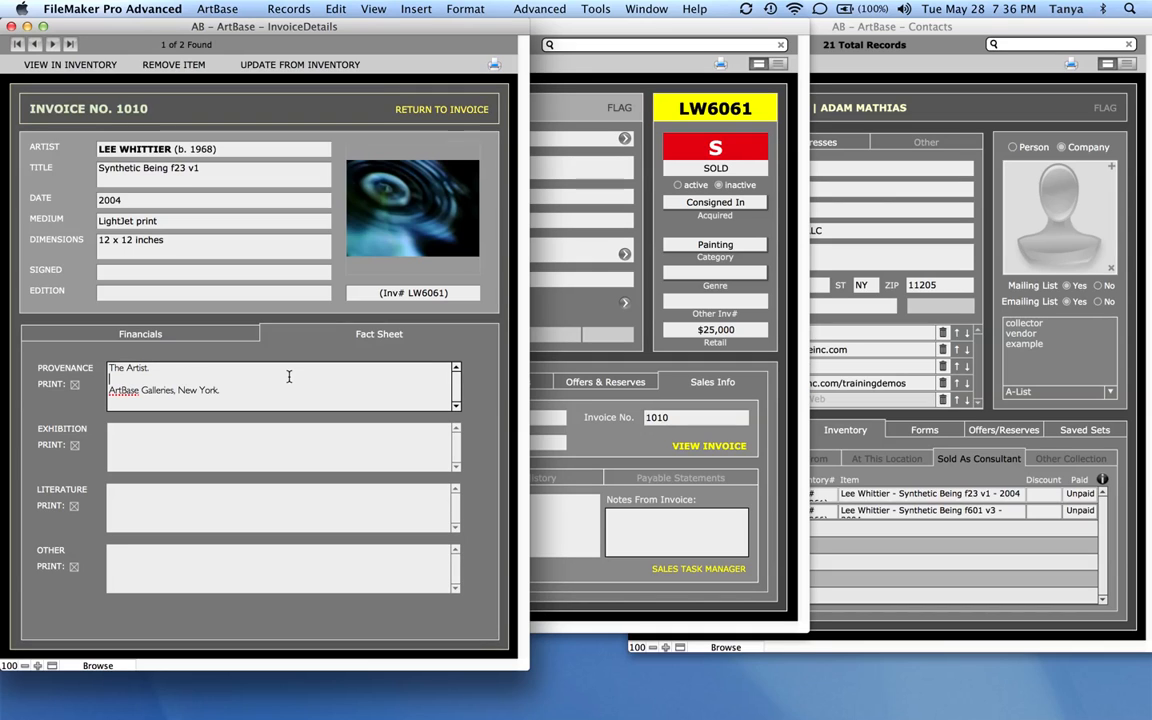
key(BackSpace)
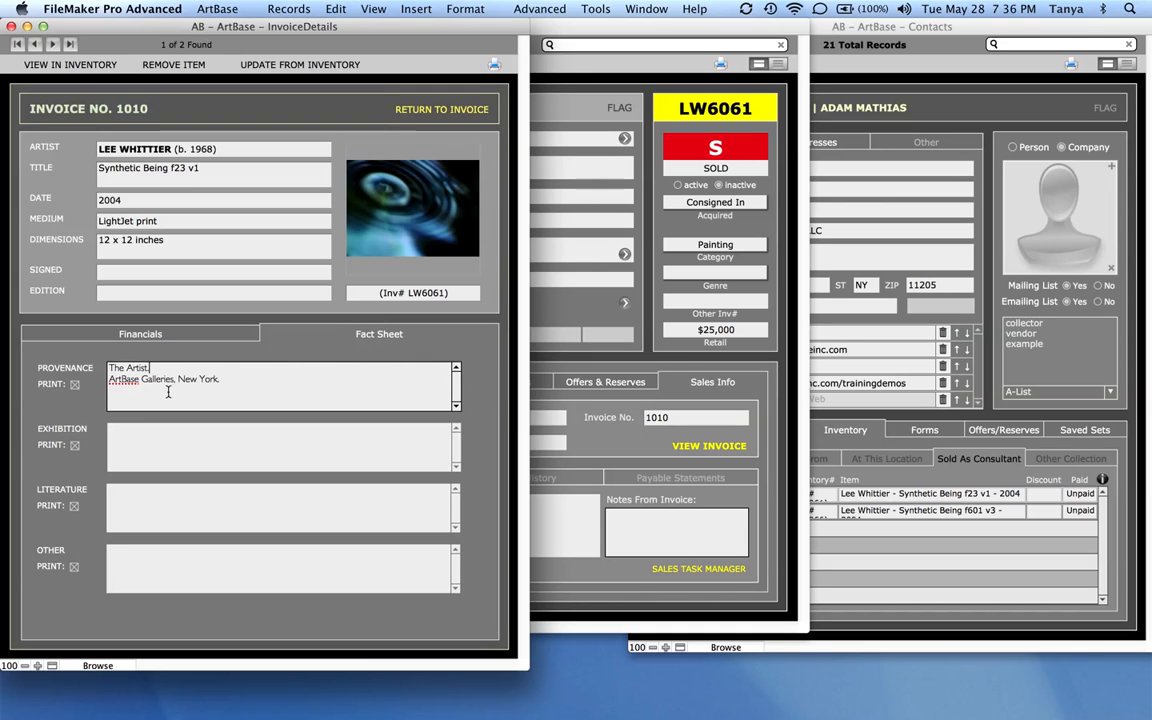
click(100, 410)
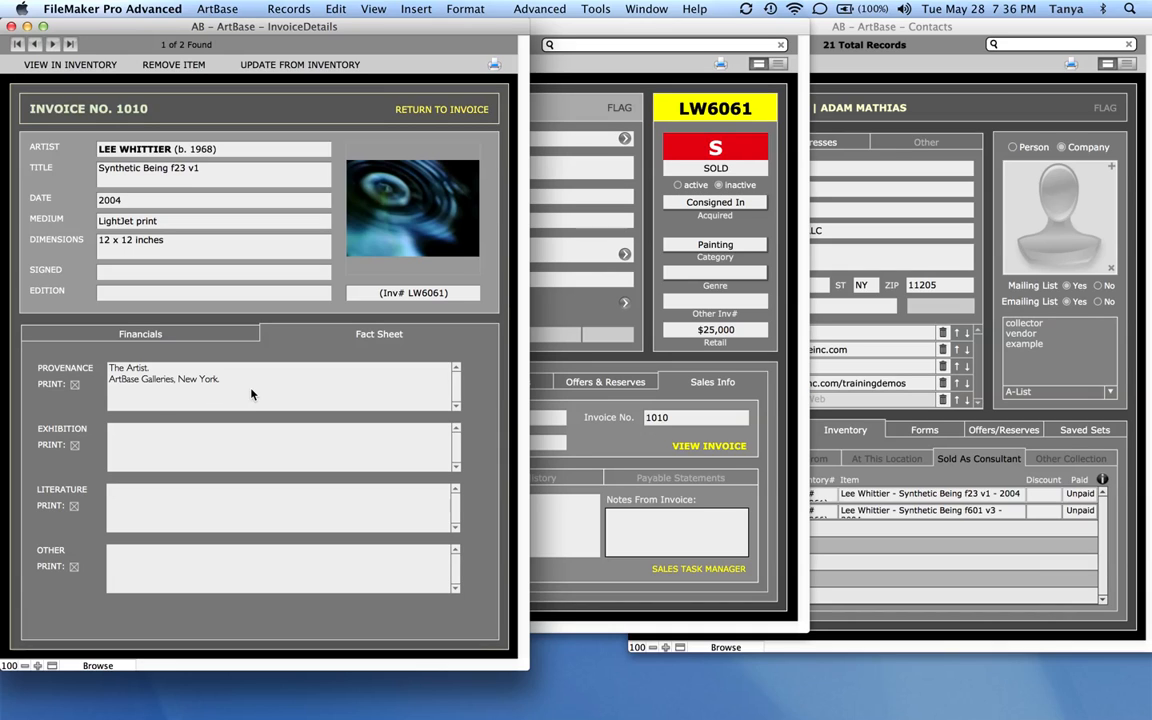
click(72, 445)
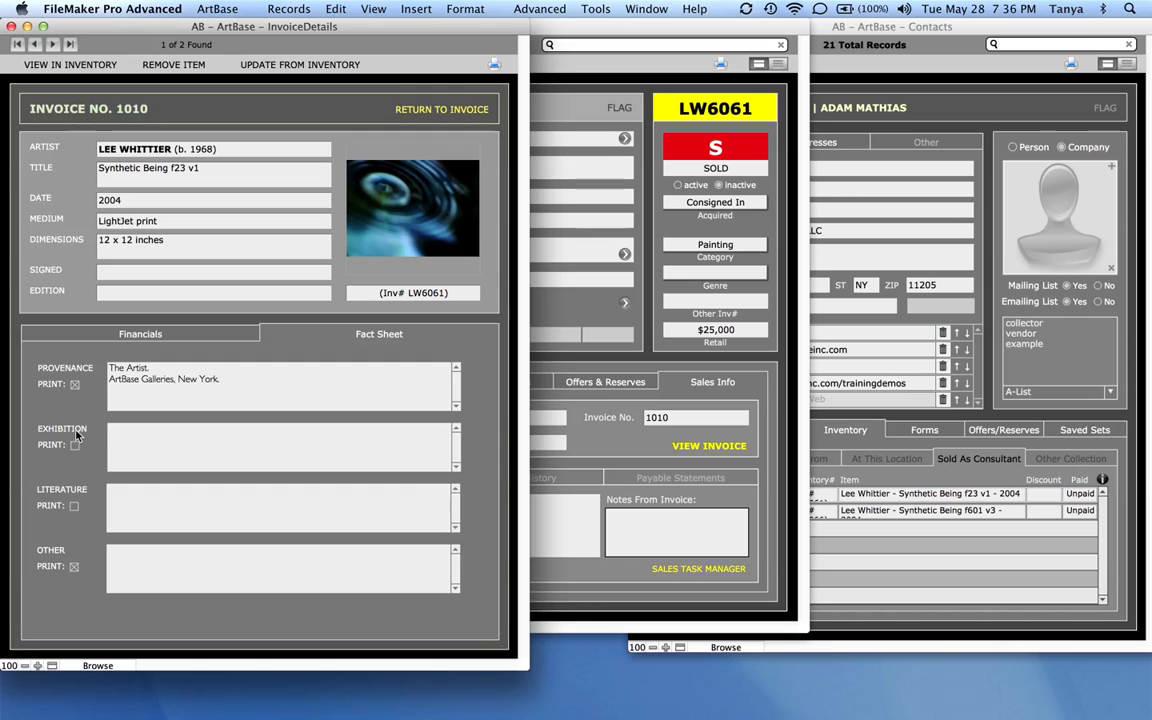
click(73, 566)
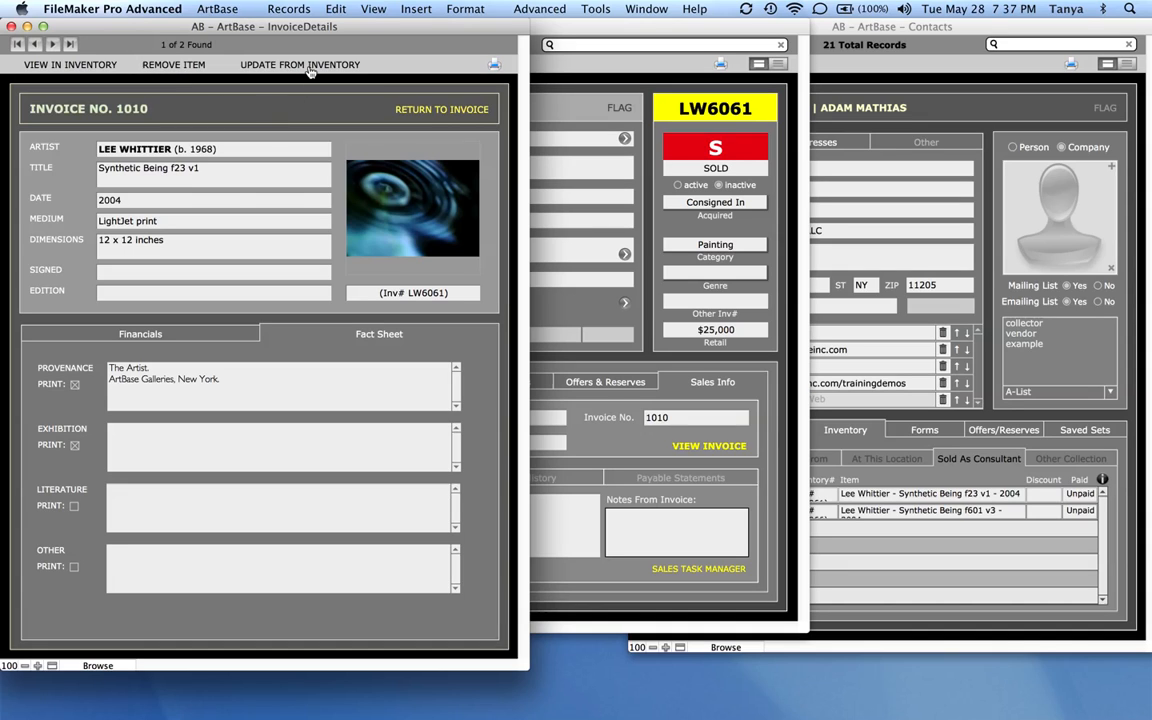
Step: Preview the printed invoice again and view the inventory record of Synthetic Being f23 v1, returning to its invoice details
click(495, 67)
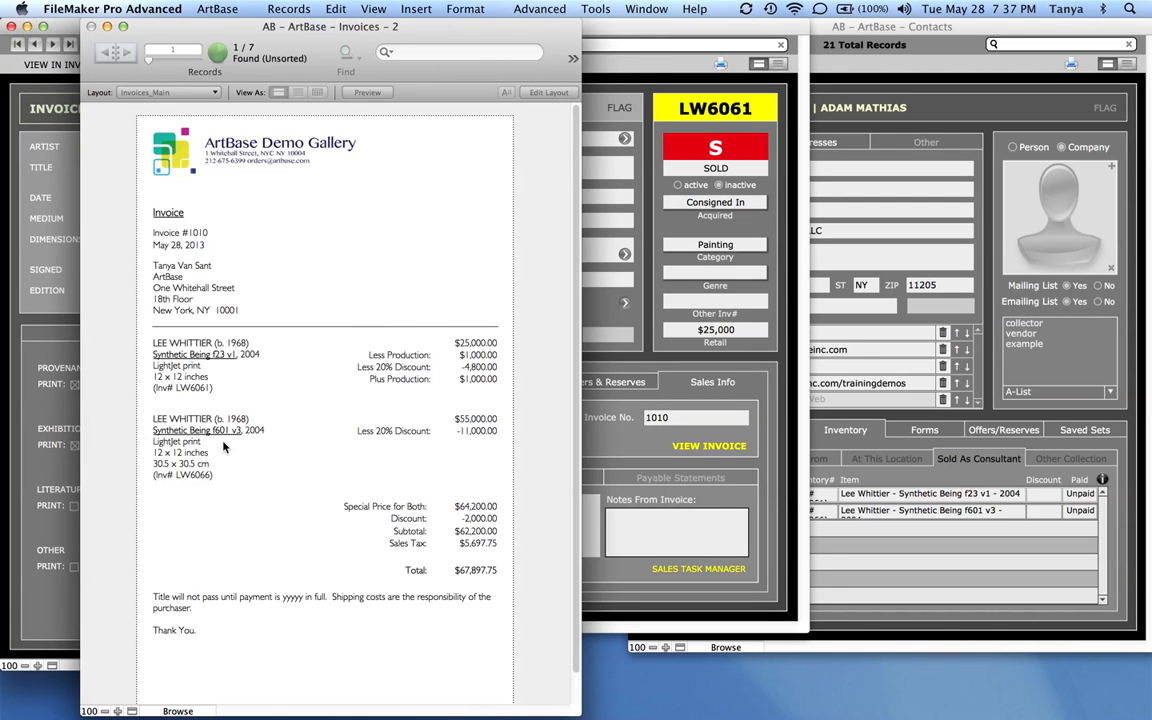
click(510, 93)
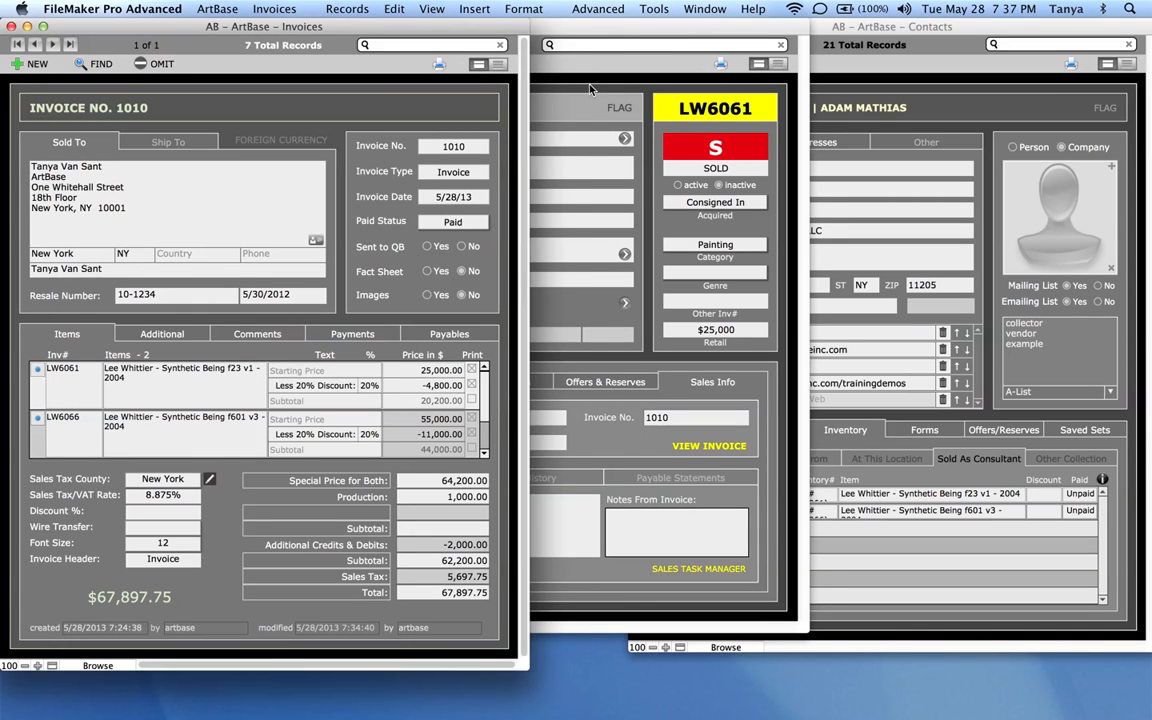
click(590, 93)
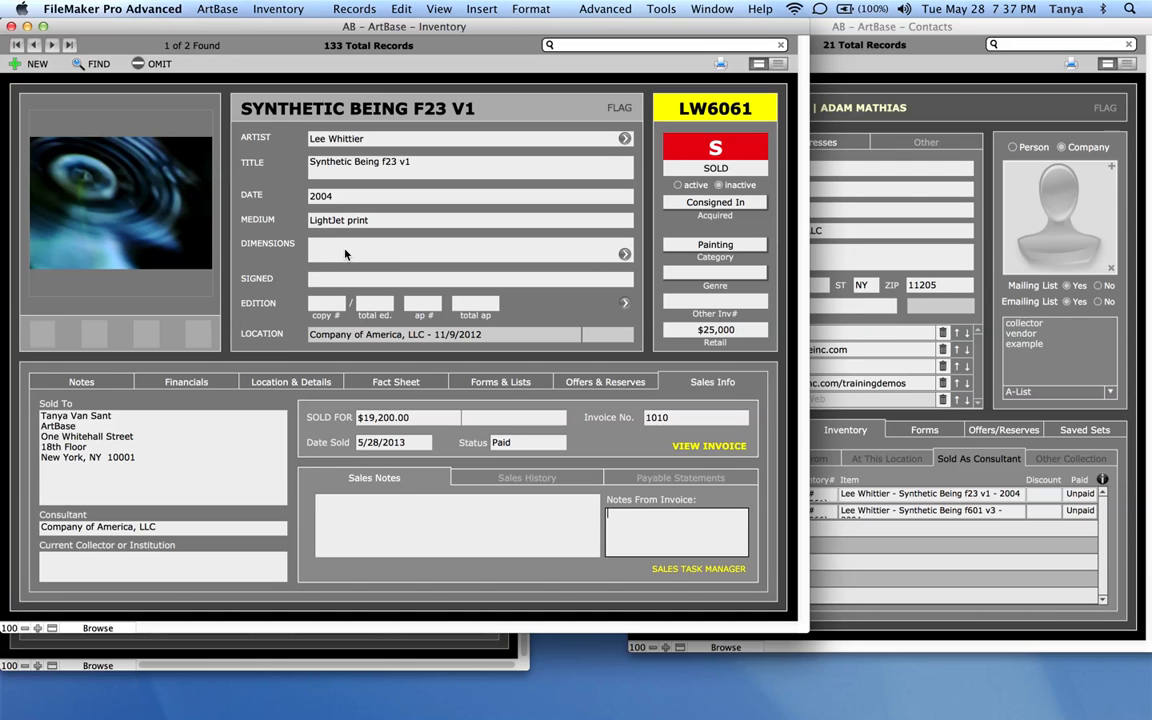
click(465, 652)
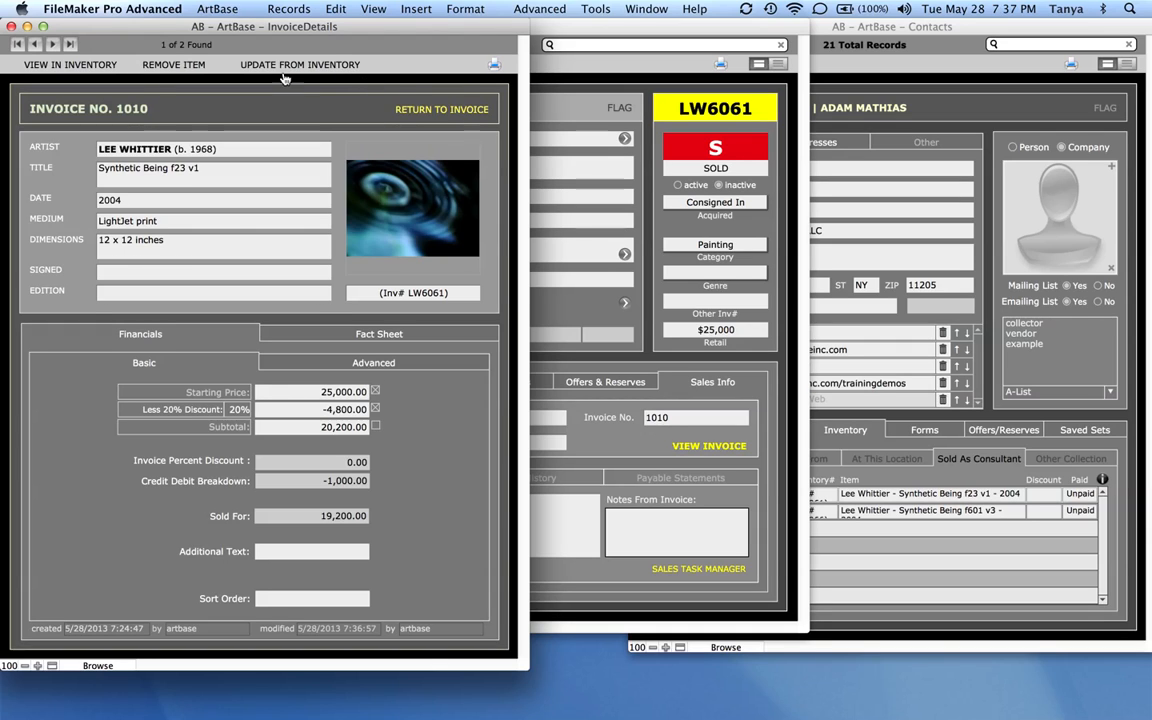
Step: Return from the item details to invoice 1010 and close the invoice window
click(440, 110)
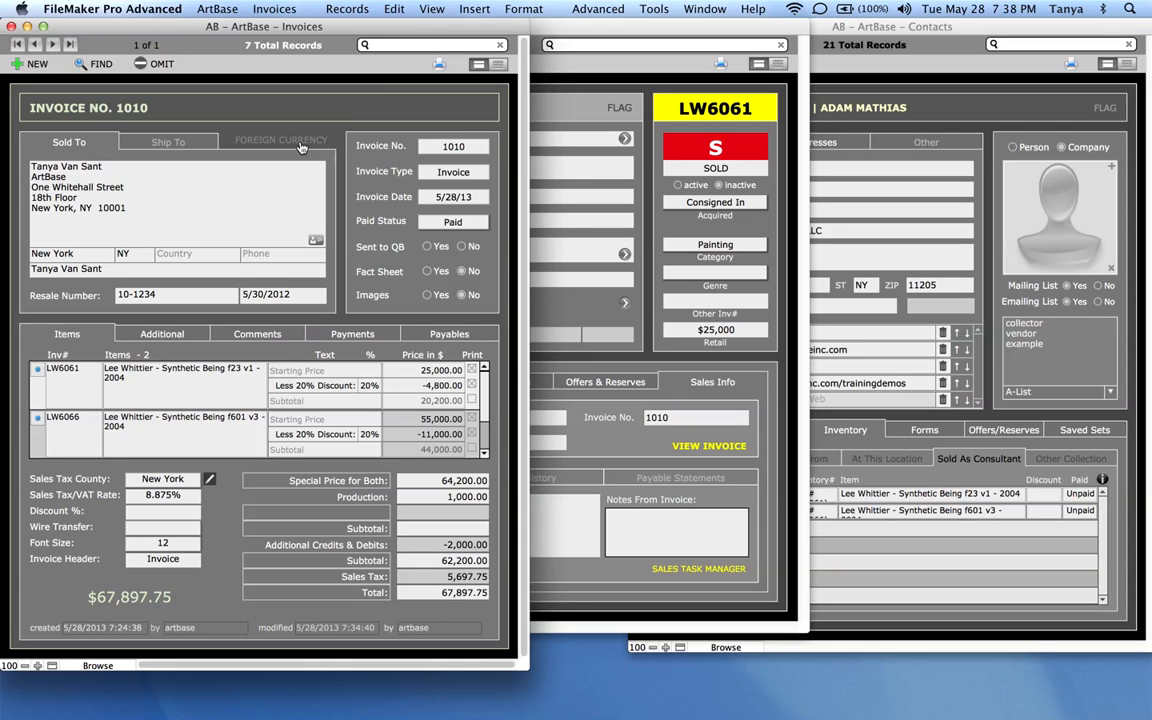
click(11, 26)
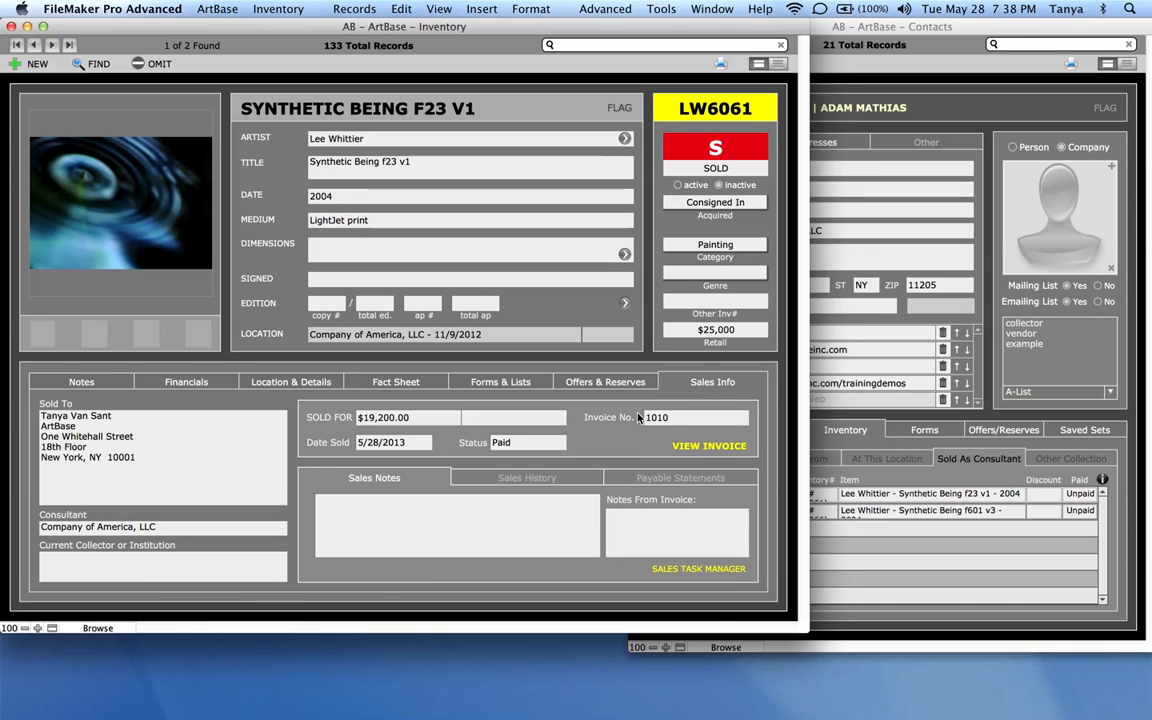
Step: In Contacts, show all records and, from the first contact's invoiced items, open the invoice for Synthetic Being f23 v1
click(979, 297)
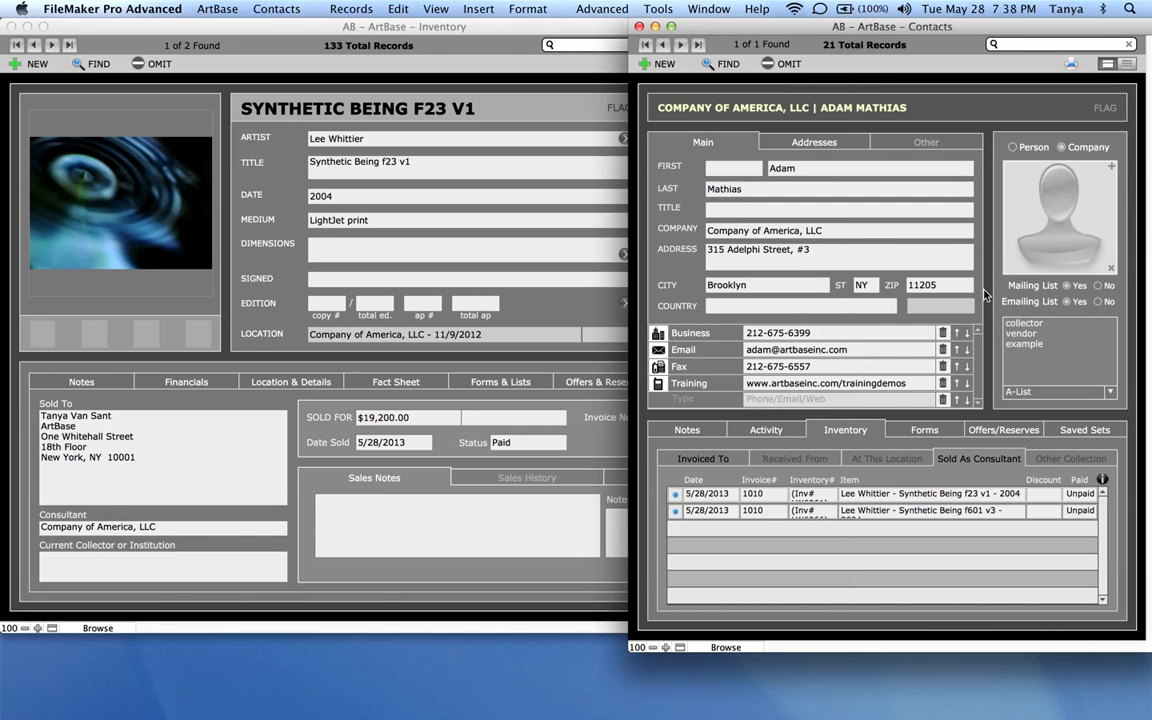
click(716, 461)
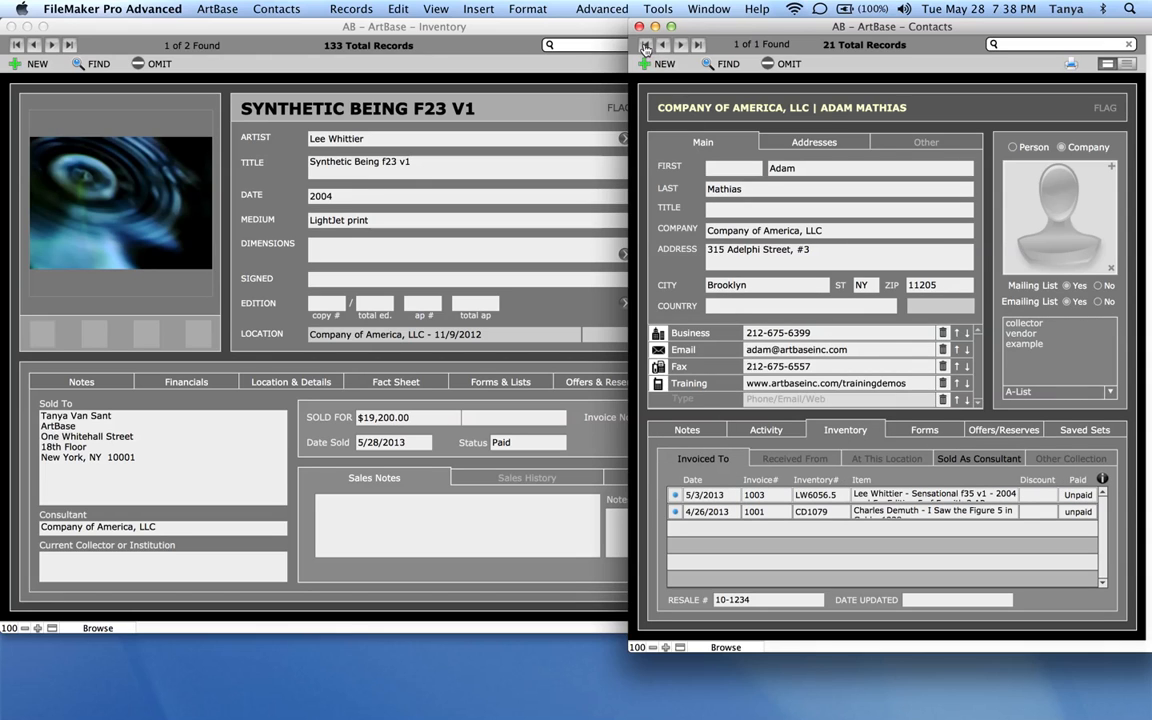
click(850, 46)
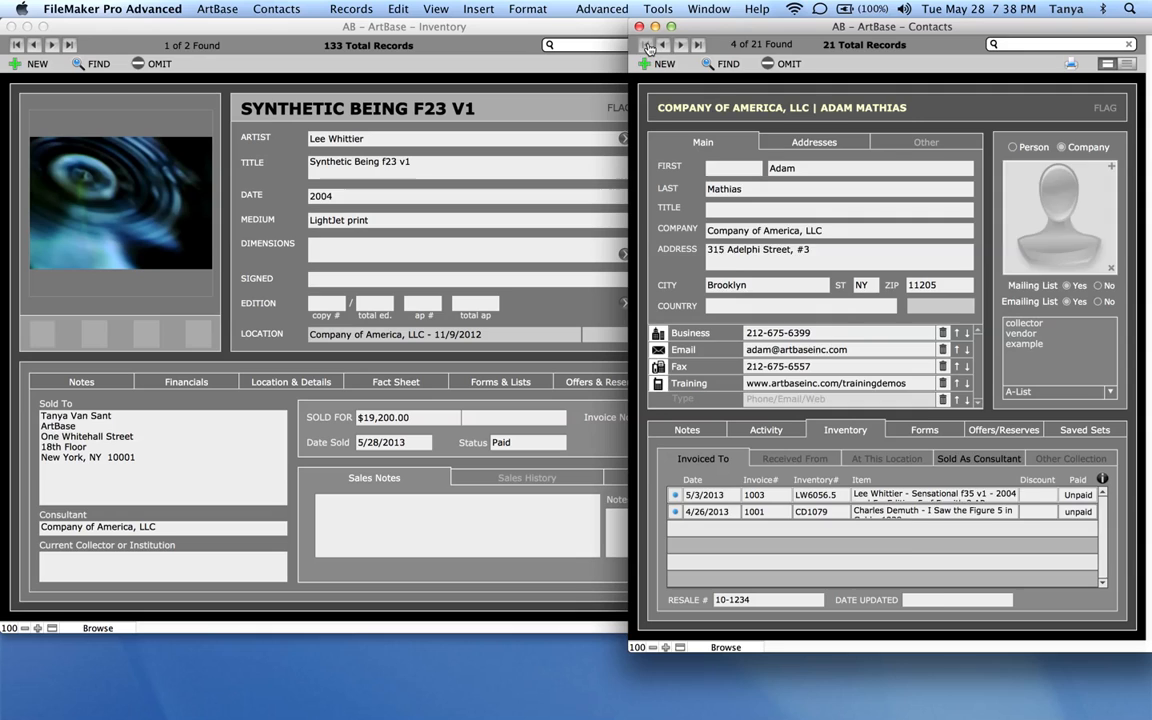
click(646, 45)
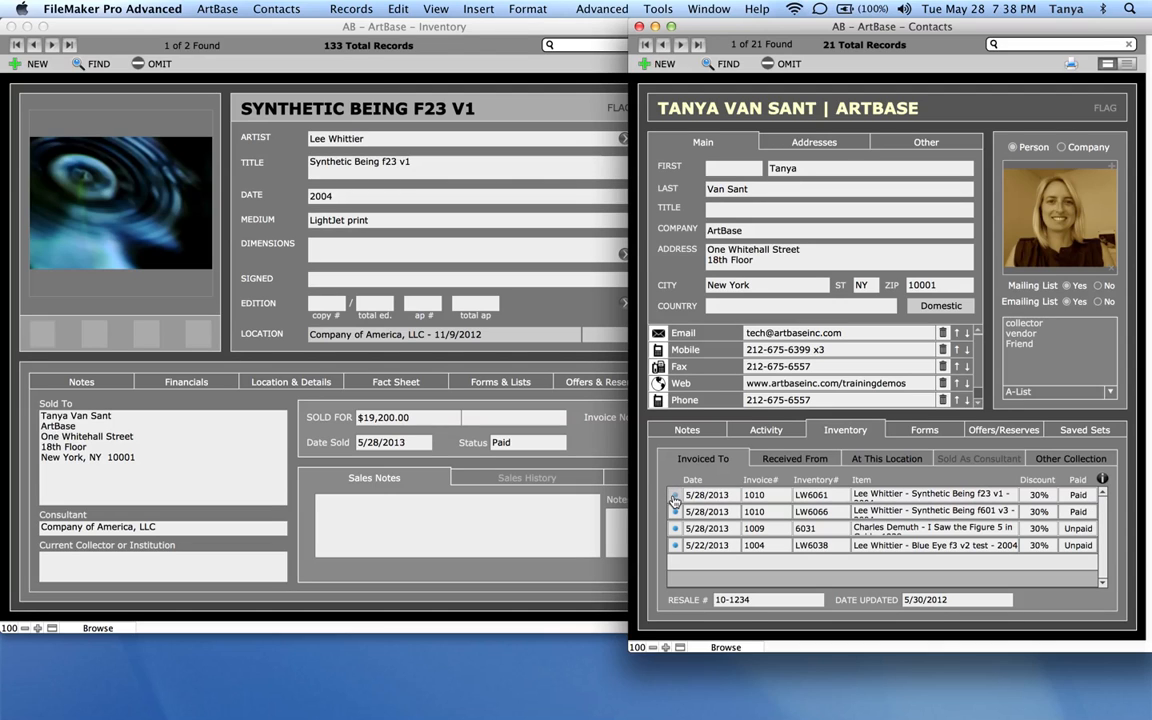
click(675, 496)
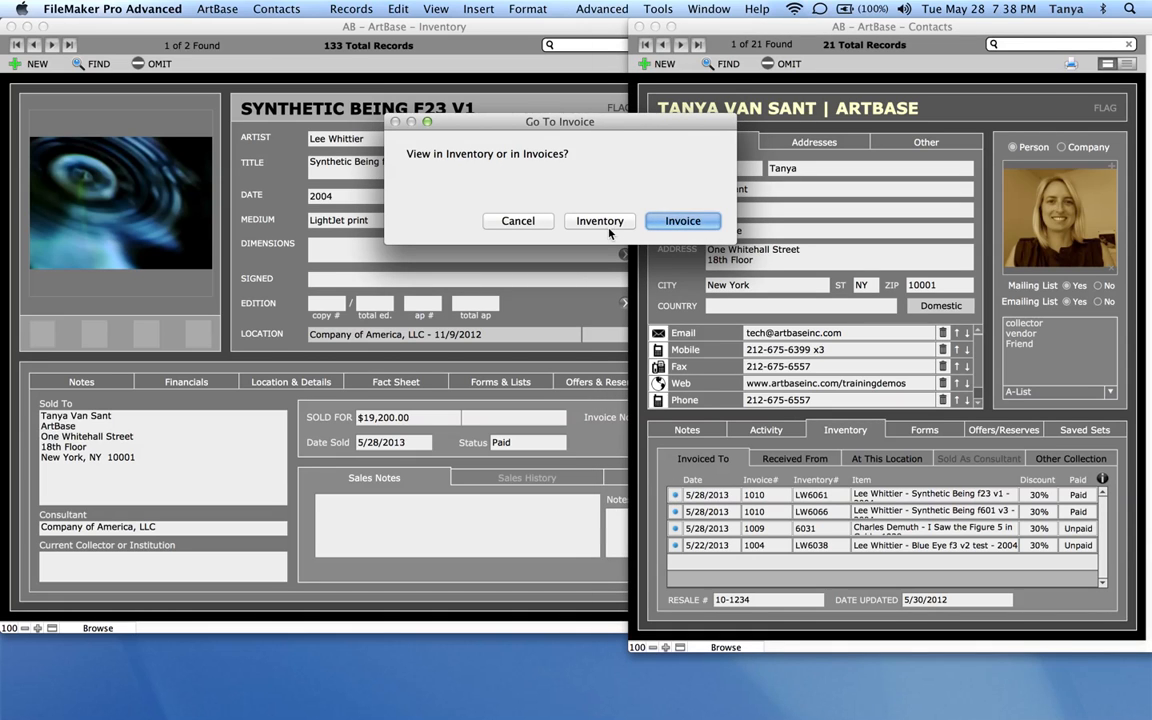
click(680, 224)
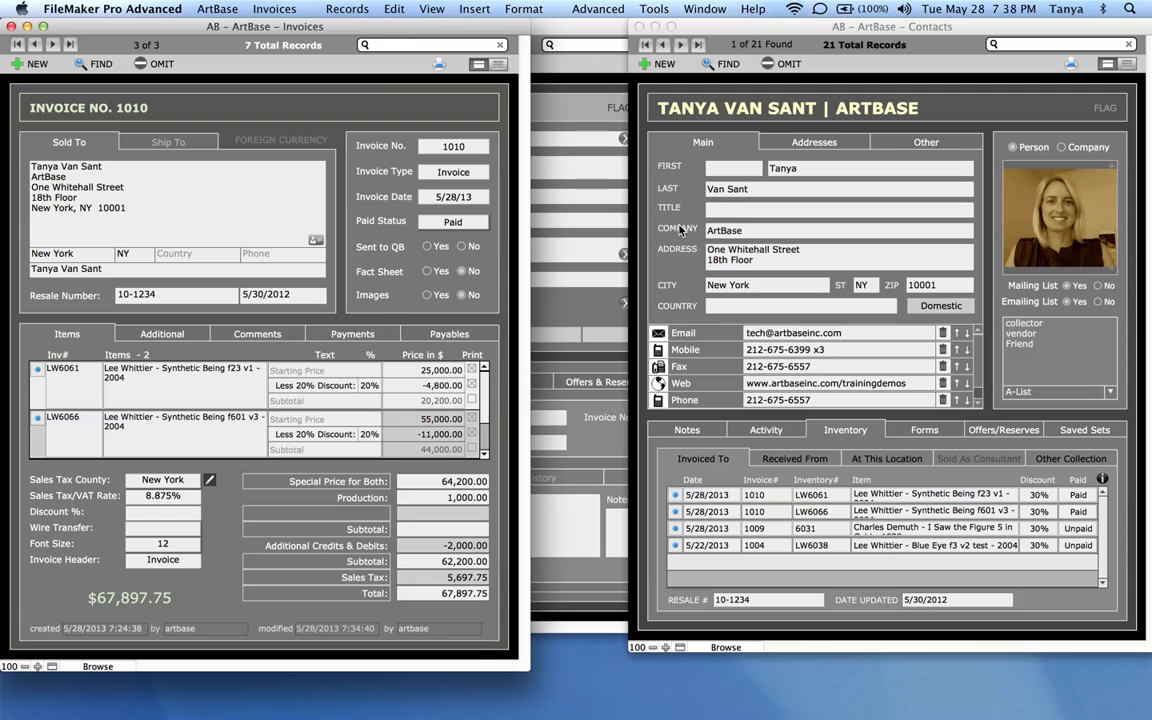